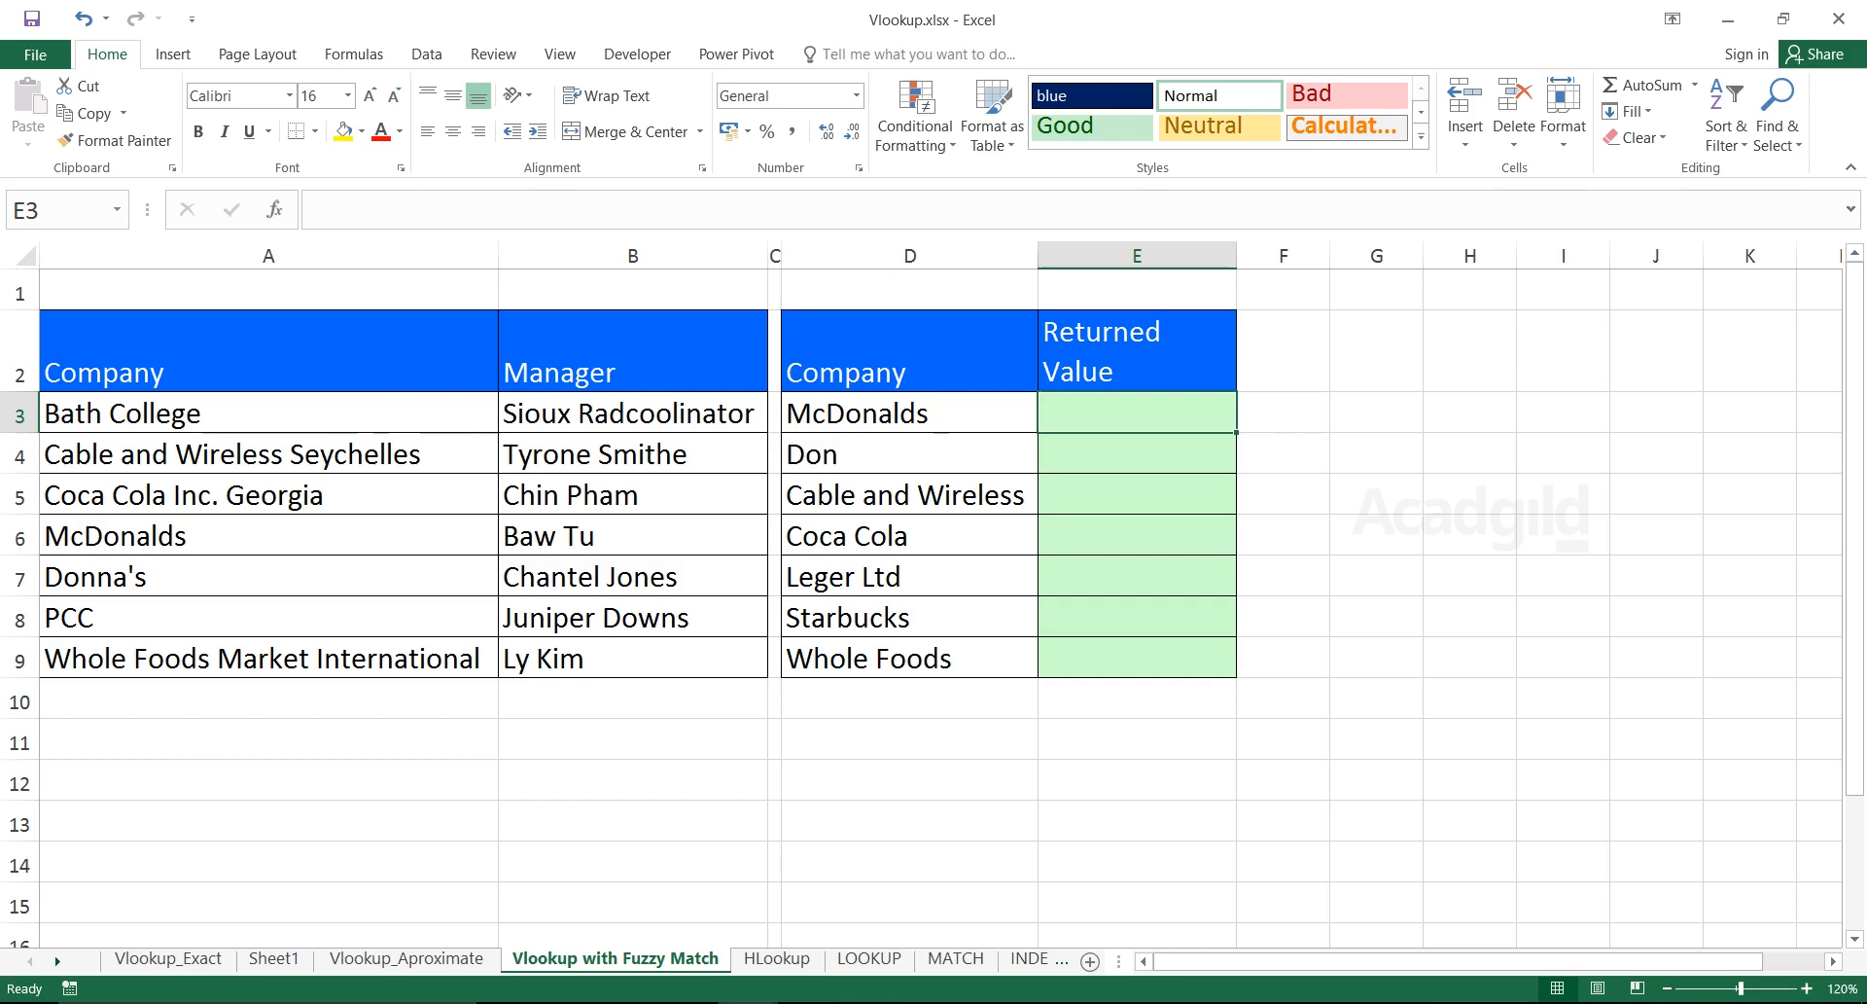
Review the company names in A3:A9 and their managers in B3:B9
left_click_drag(269, 370, 268, 657)
left_click(268, 413)
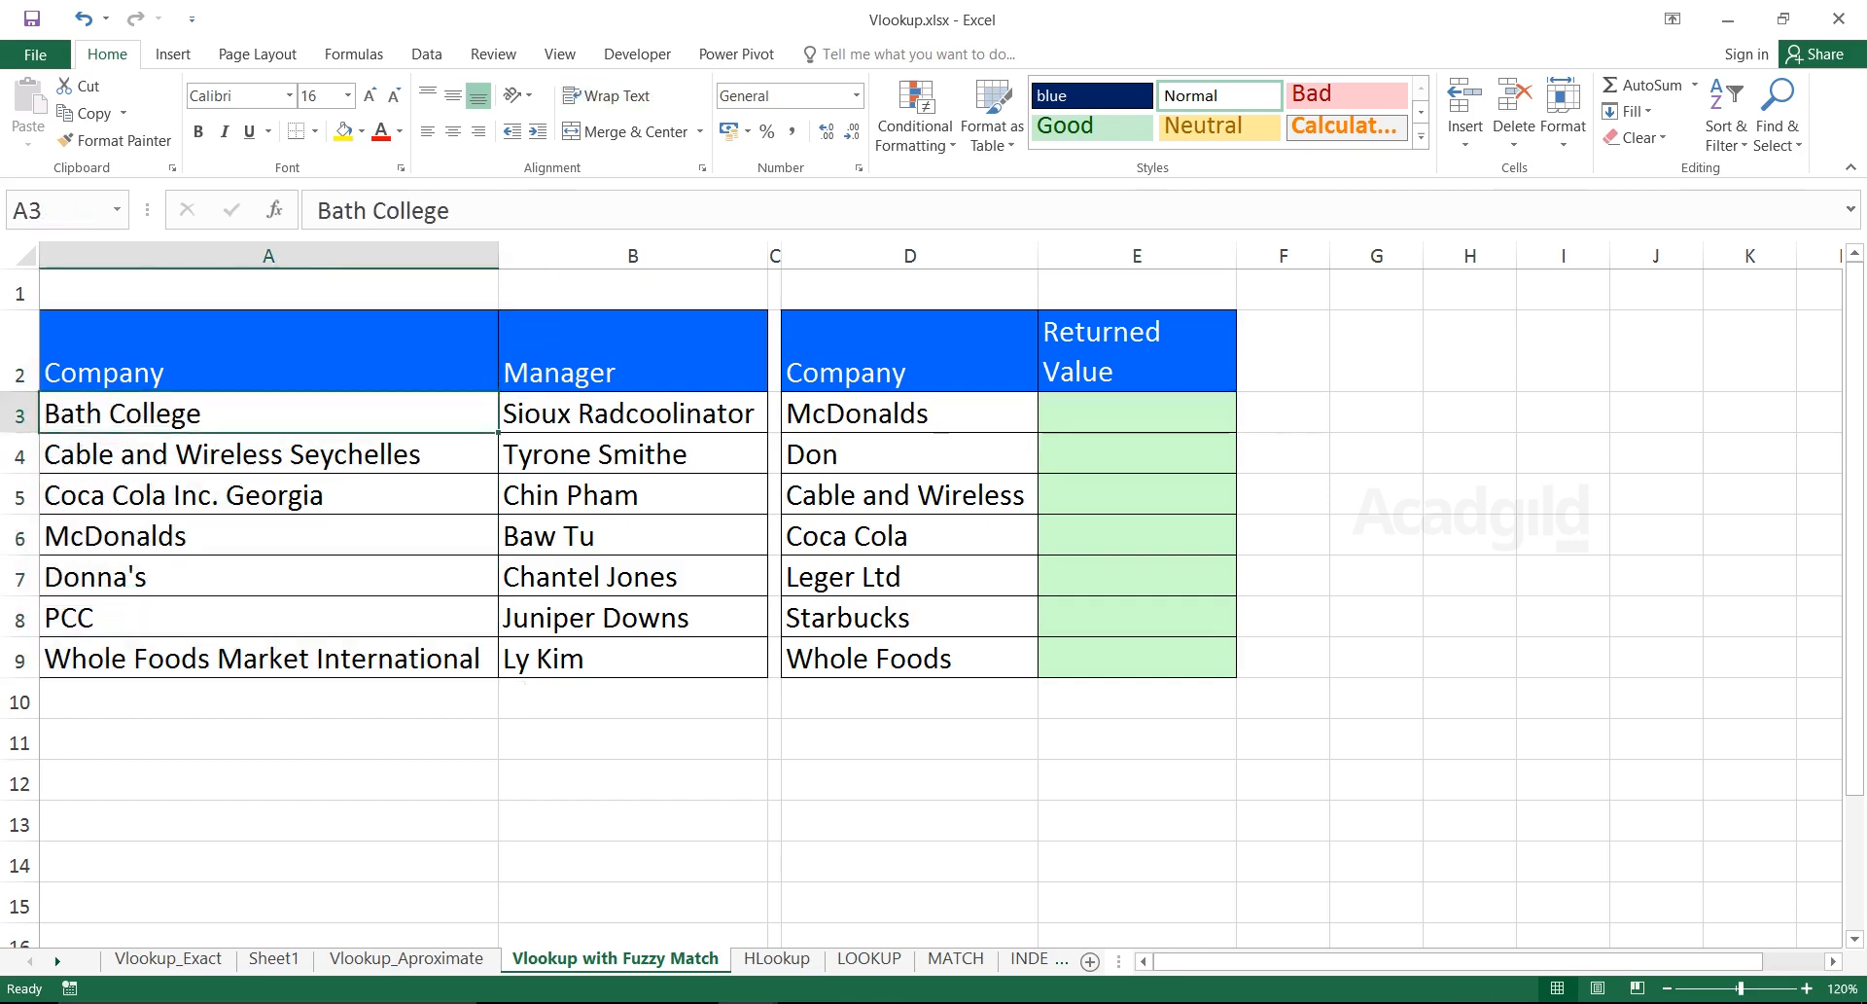
left_click(268, 455)
left_click(268, 495)
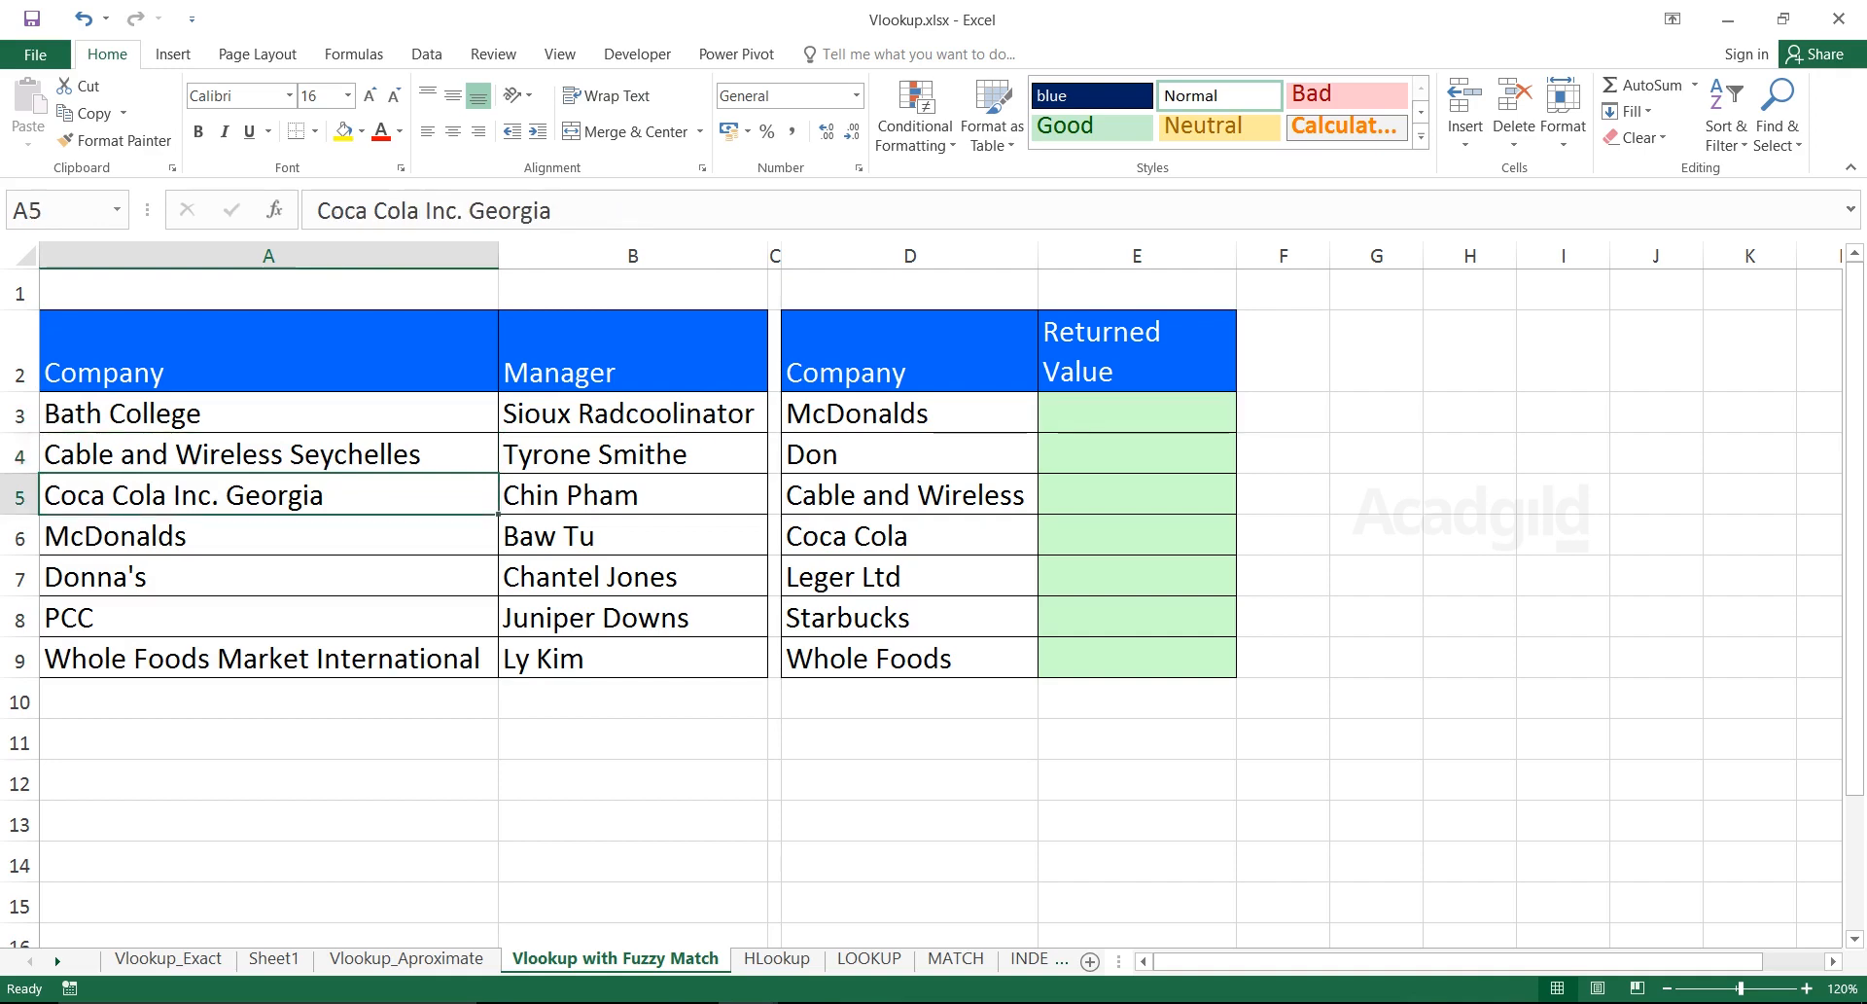
left_click(268, 536)
left_click(268, 577)
left_click_drag(268, 414, 269, 699)
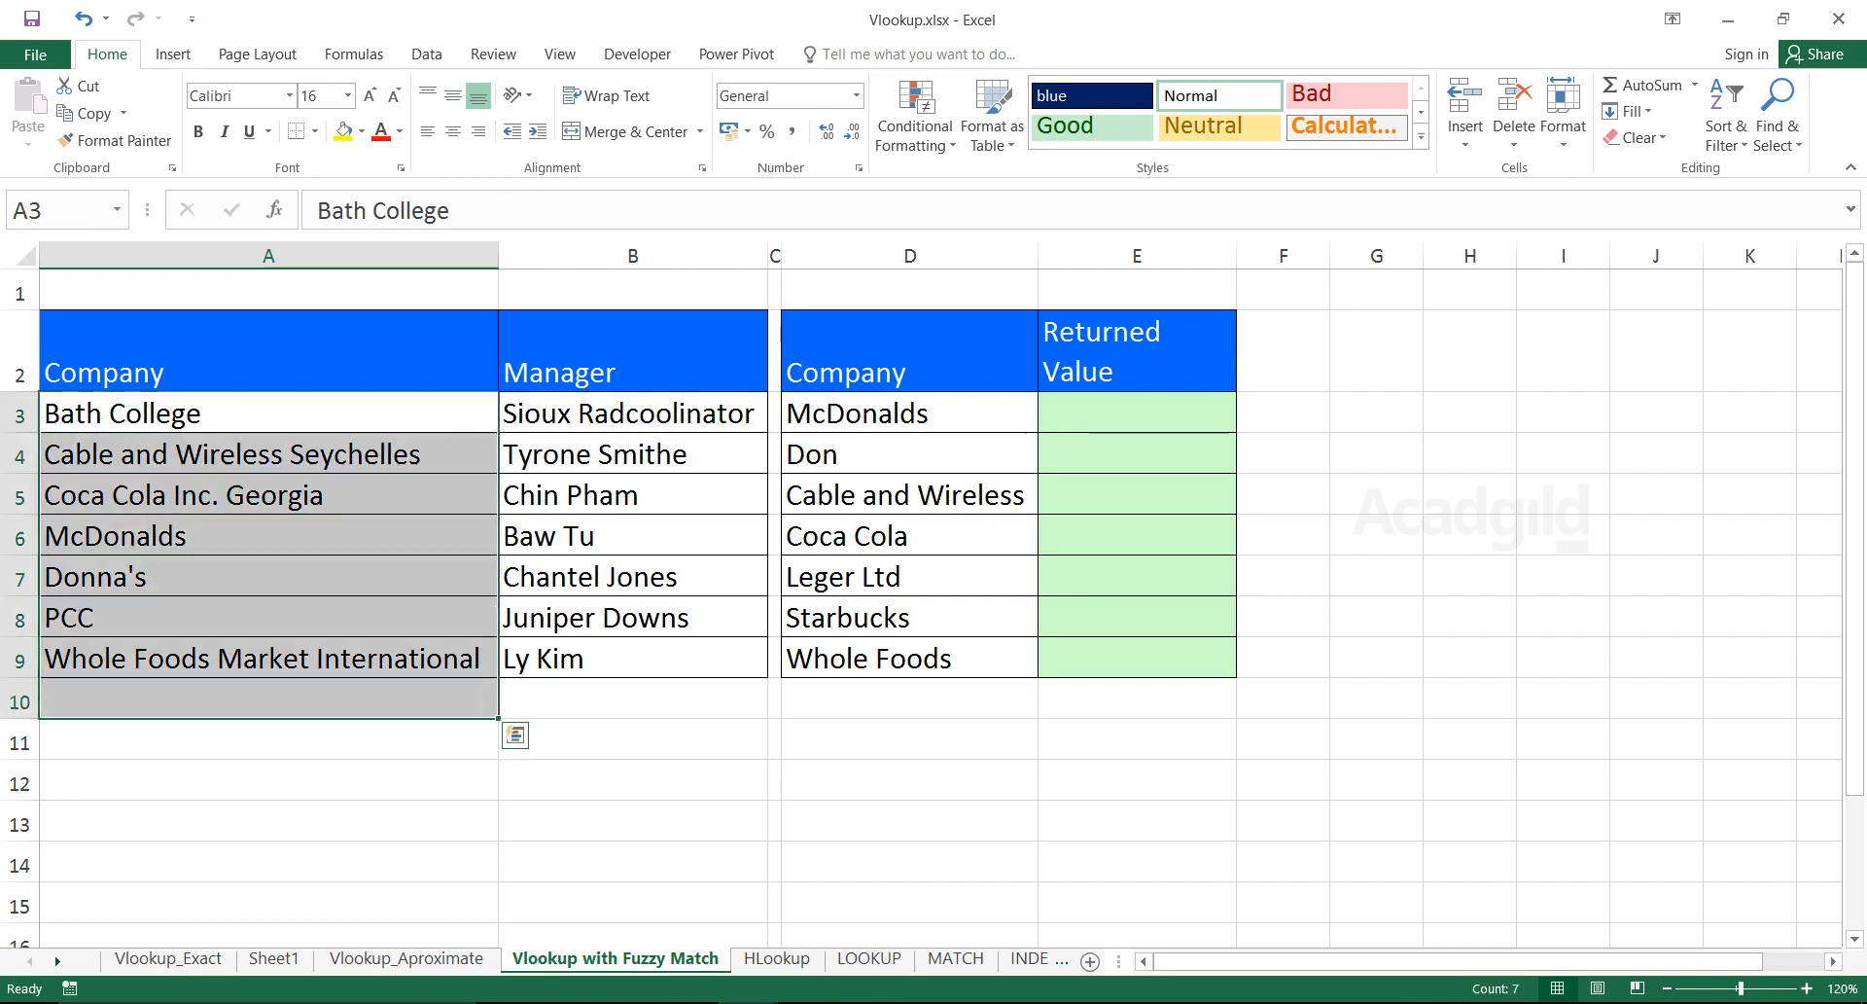
left_click_drag(632, 413, 632, 659)
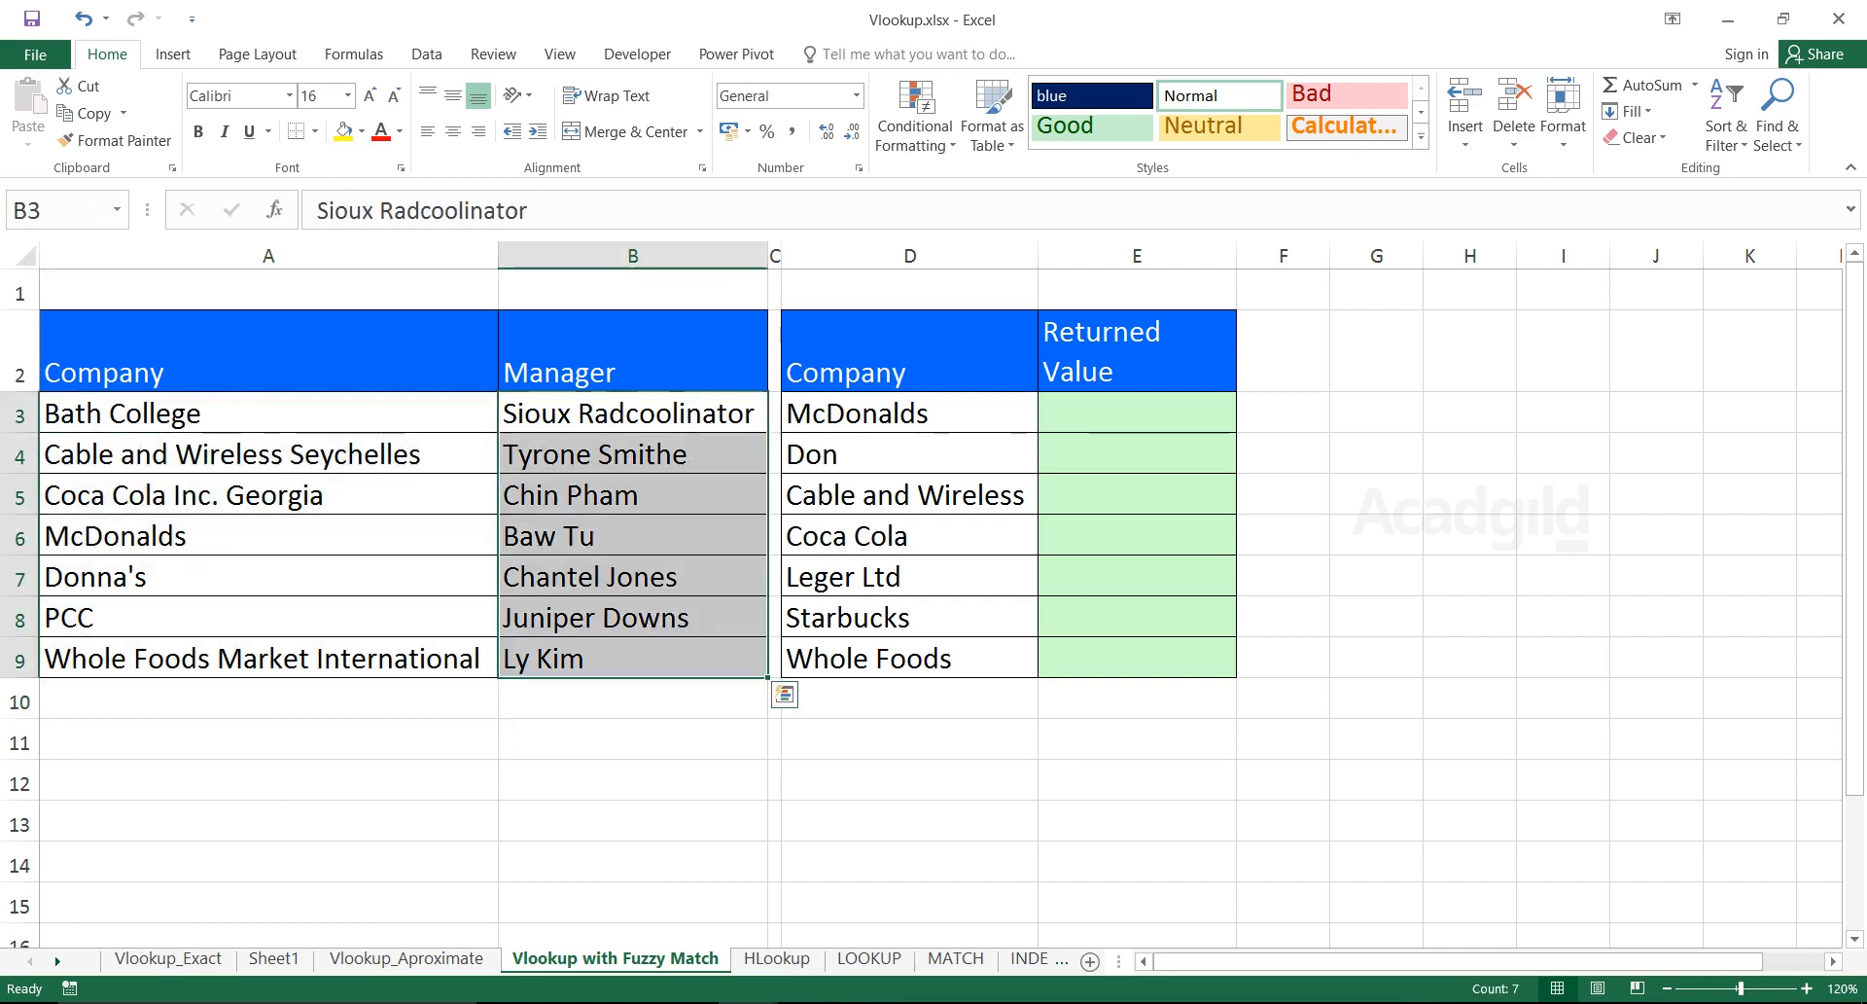
Compare the lookup names in column D, like Coca Cola, with full names such as Coca Cola Inc. Georgia
left_click(911, 413)
left_click_drag(910, 360, 910, 659)
left_click(910, 413)
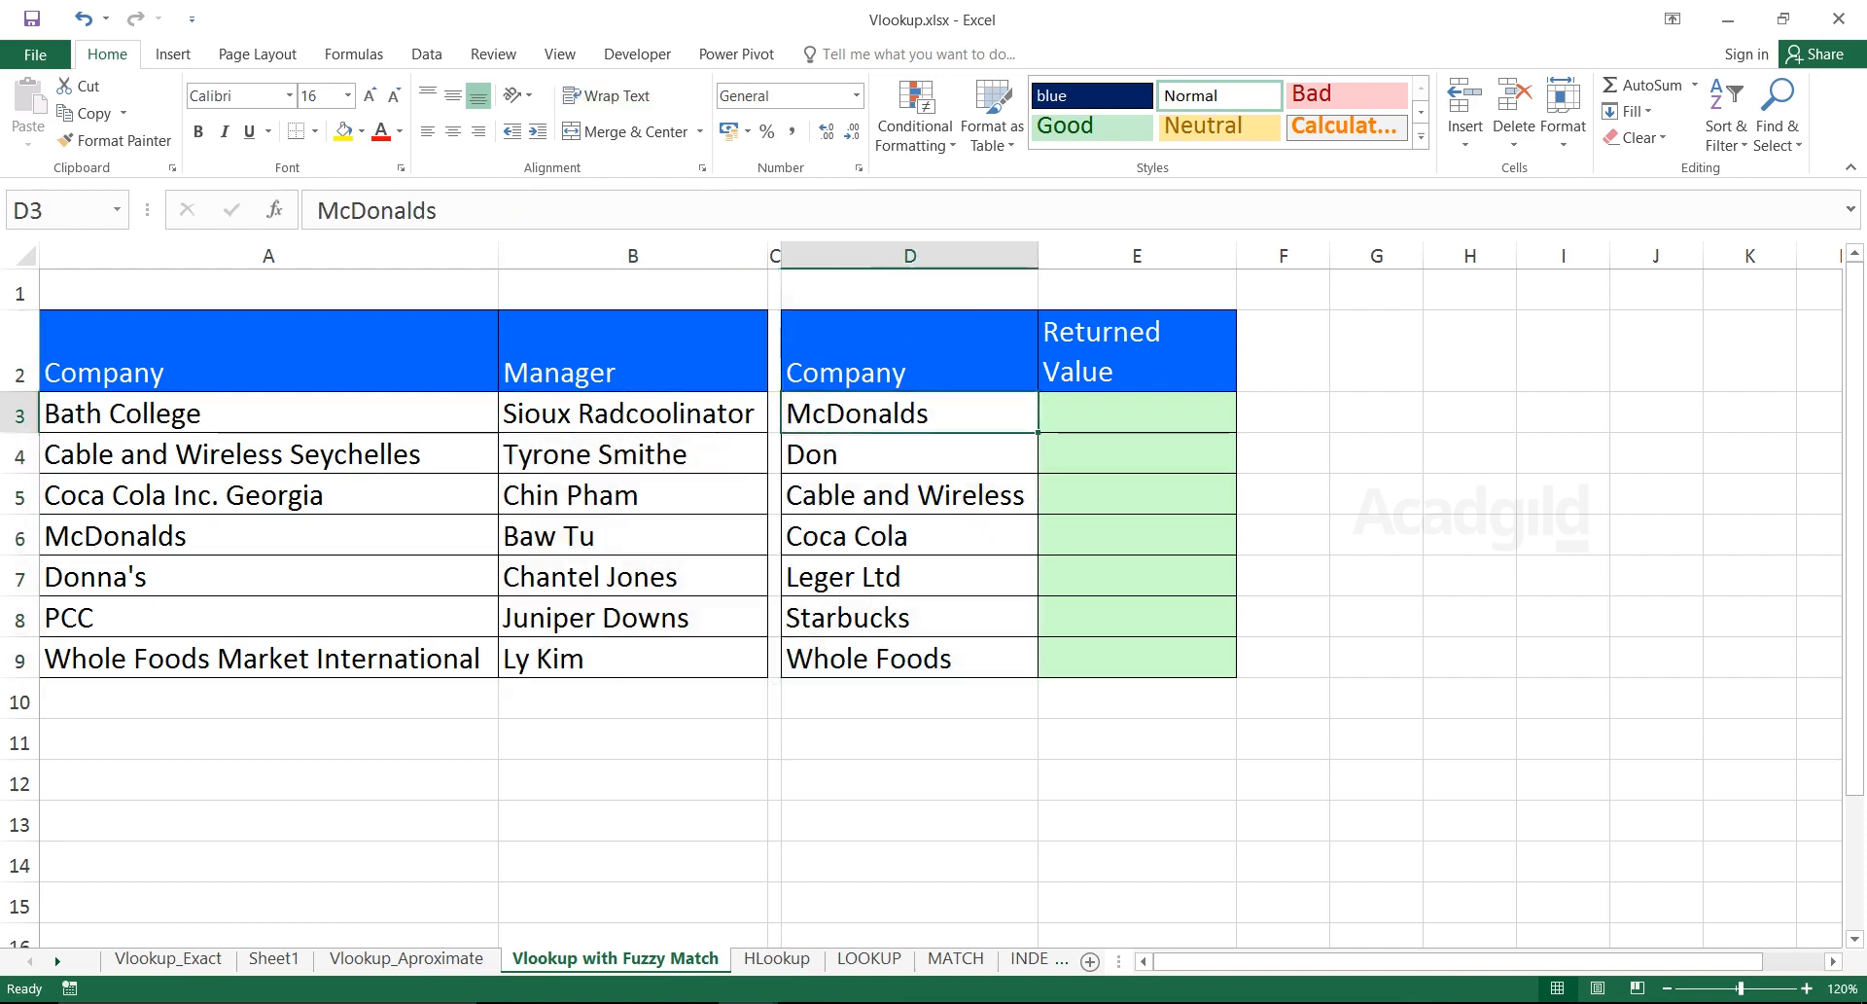
left_click(910, 454)
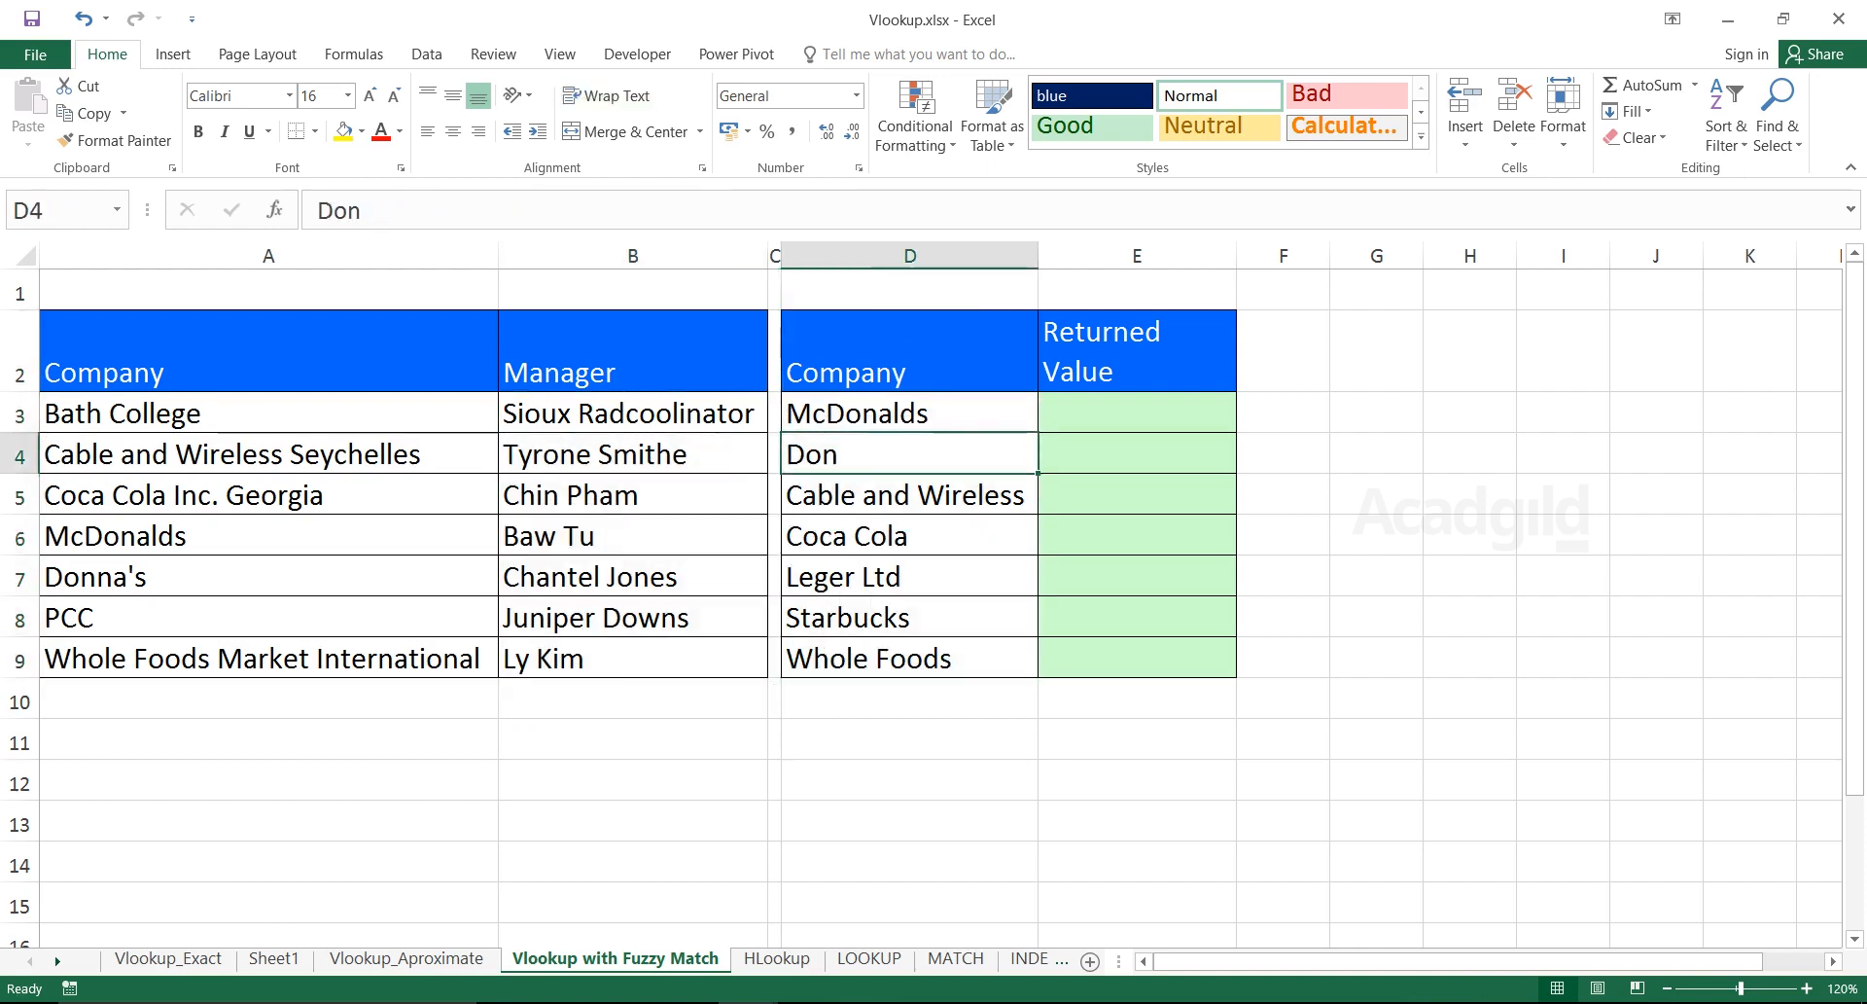
left_click(910, 536)
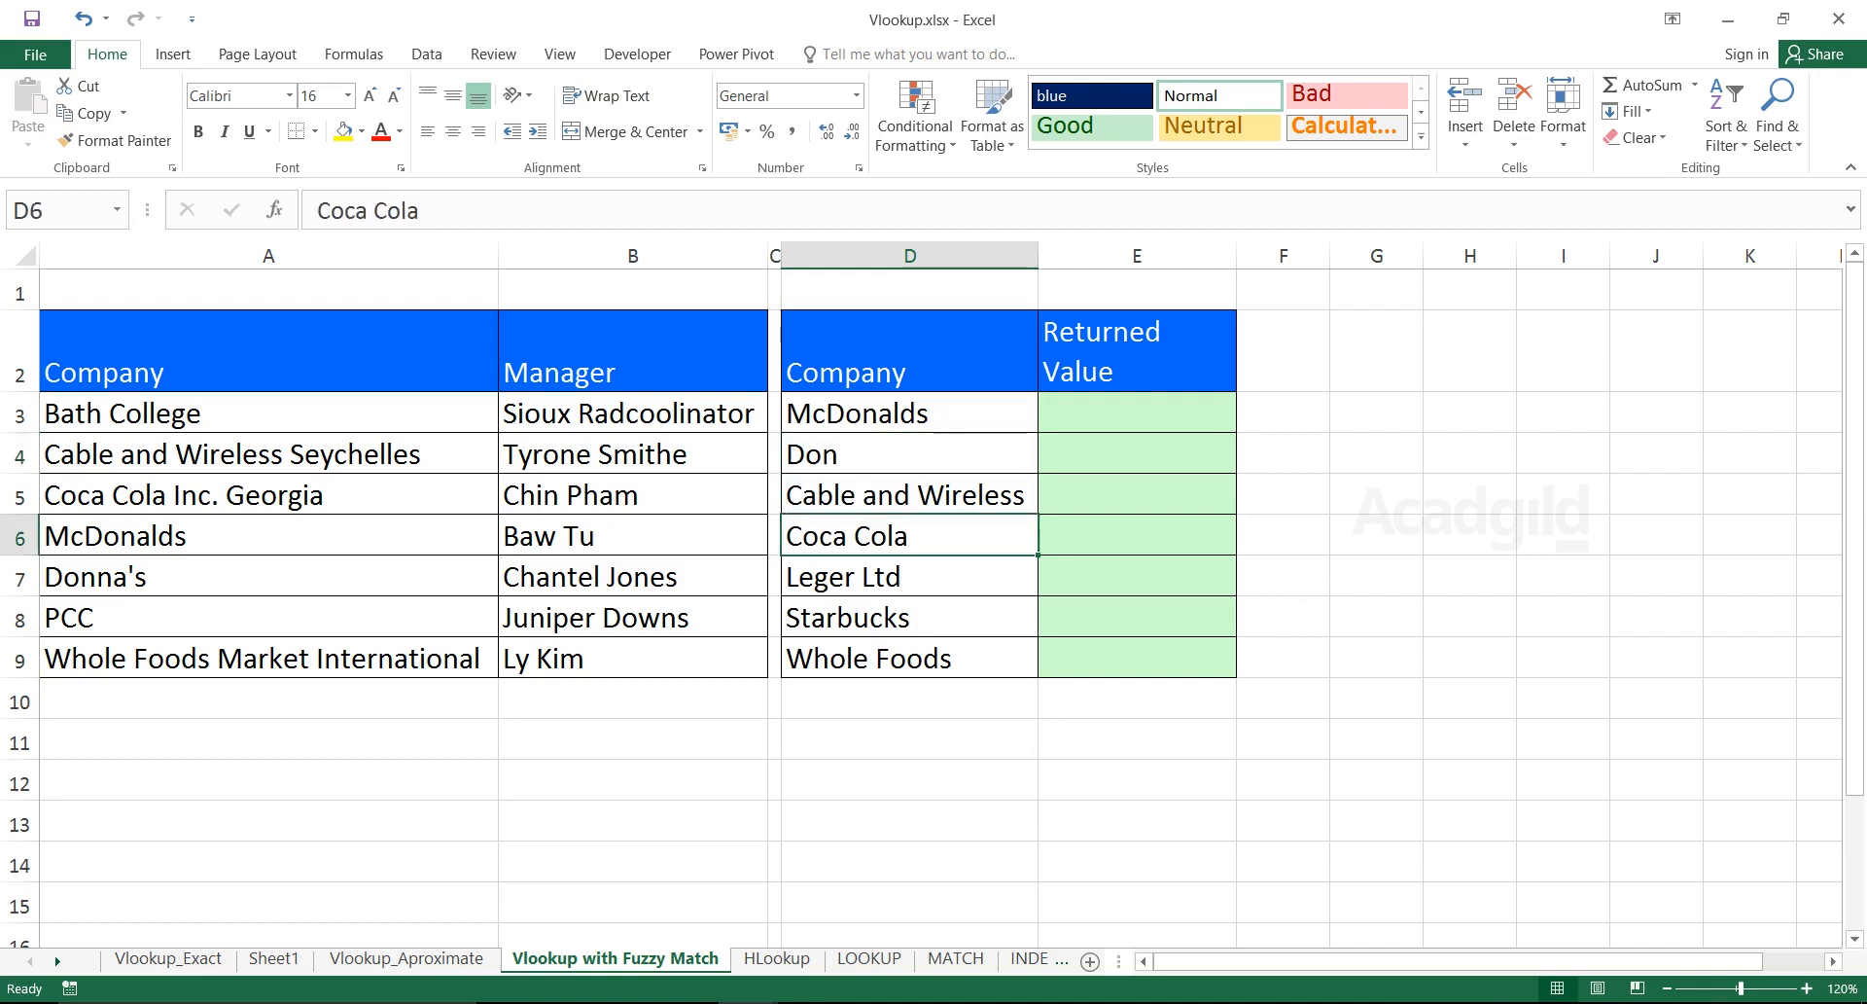
left_click(269, 495, "ctrl")
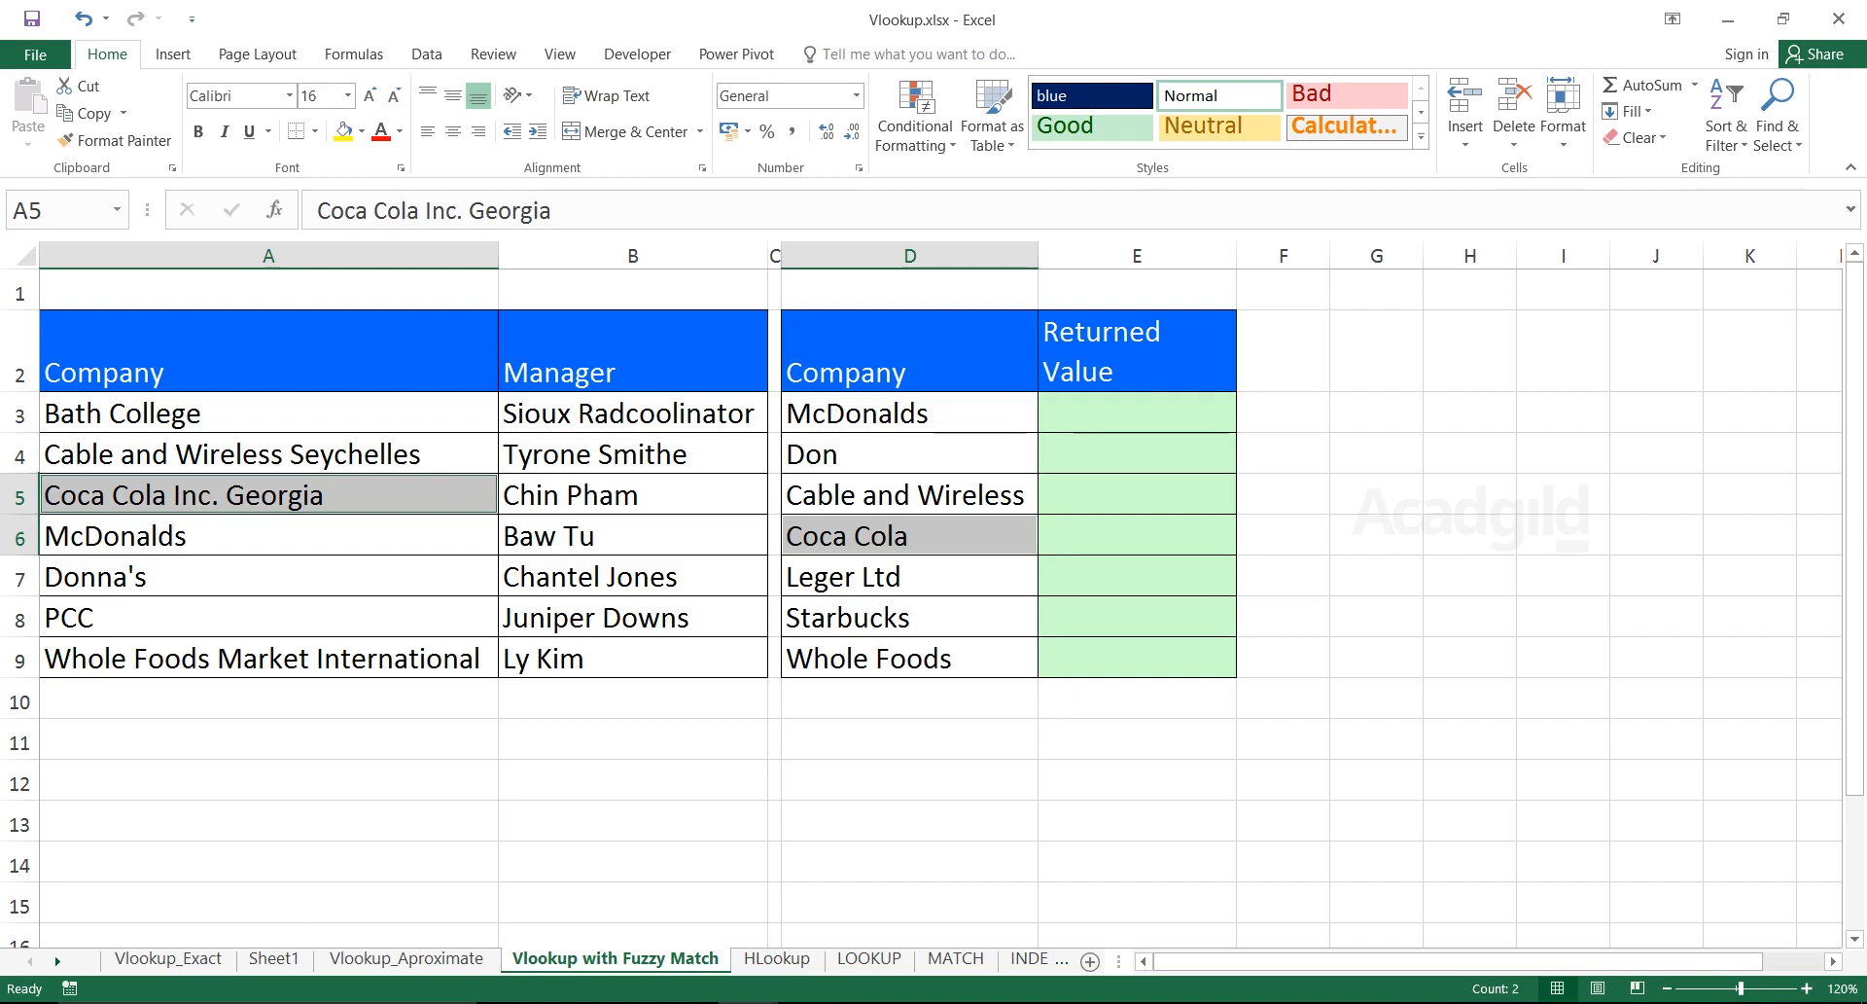
left_click_drag(909, 413, 909, 659)
left_click(909, 536)
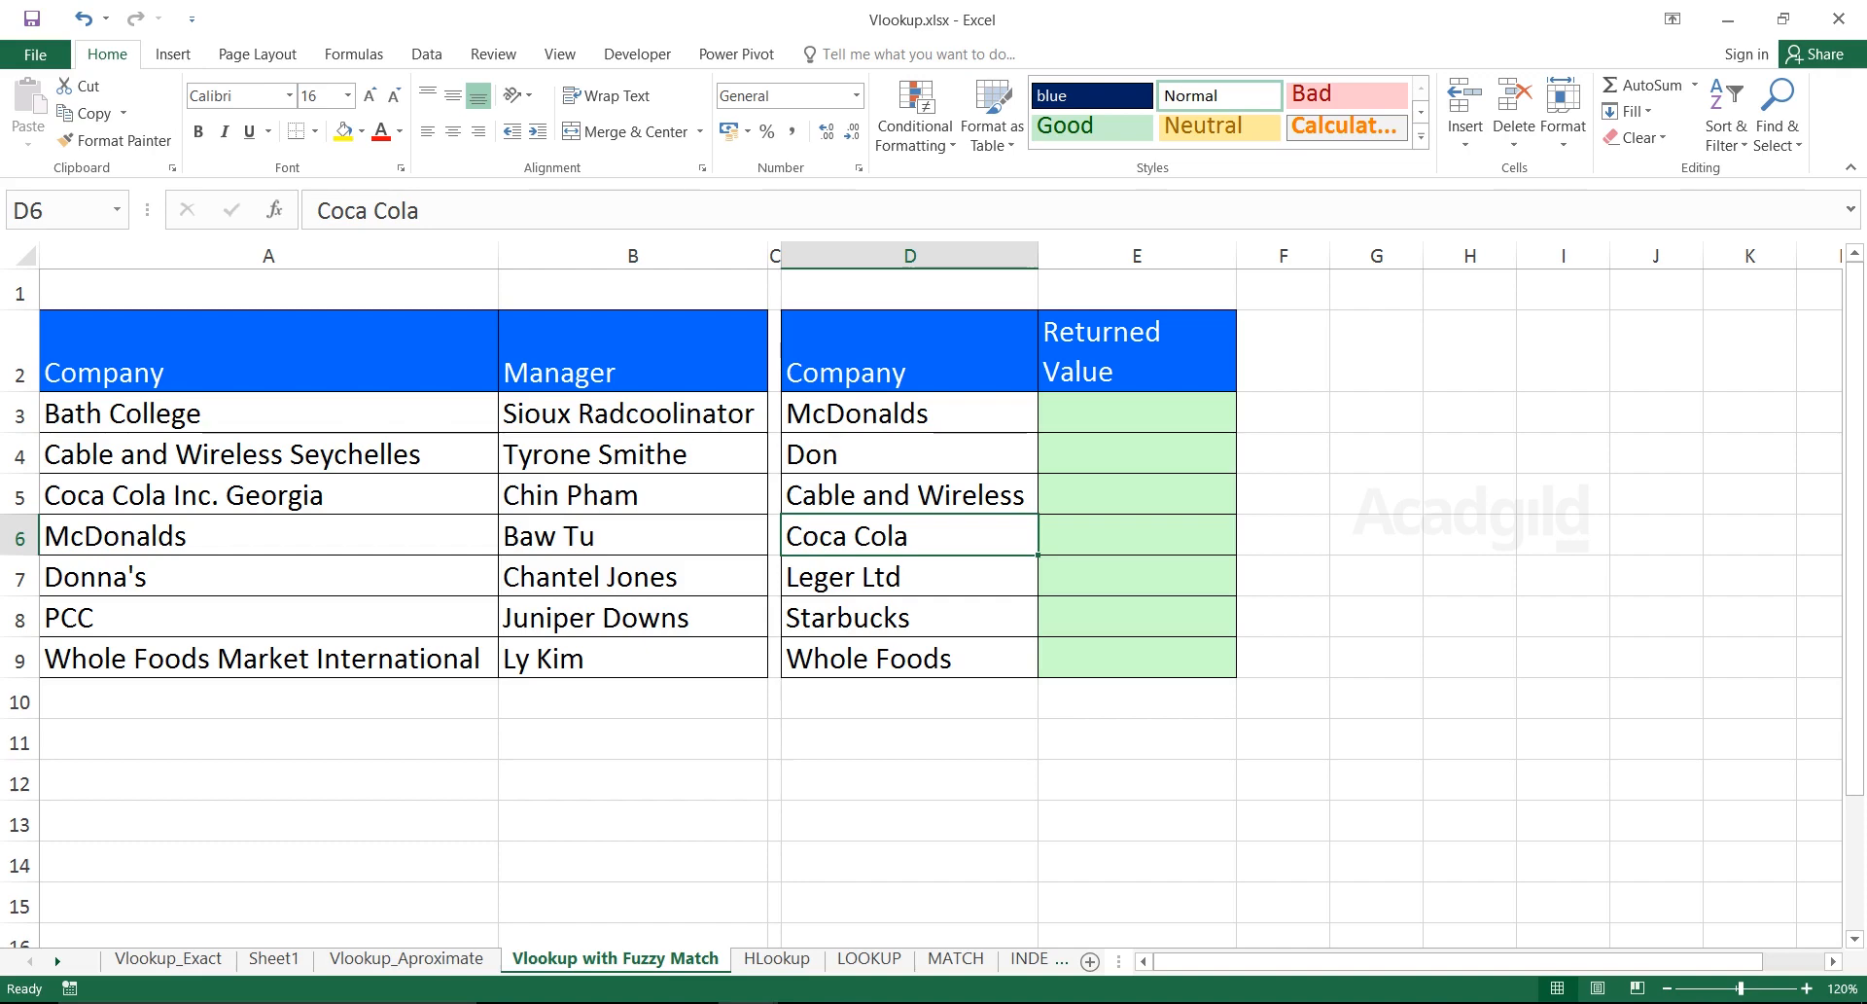
left_click(268, 495)
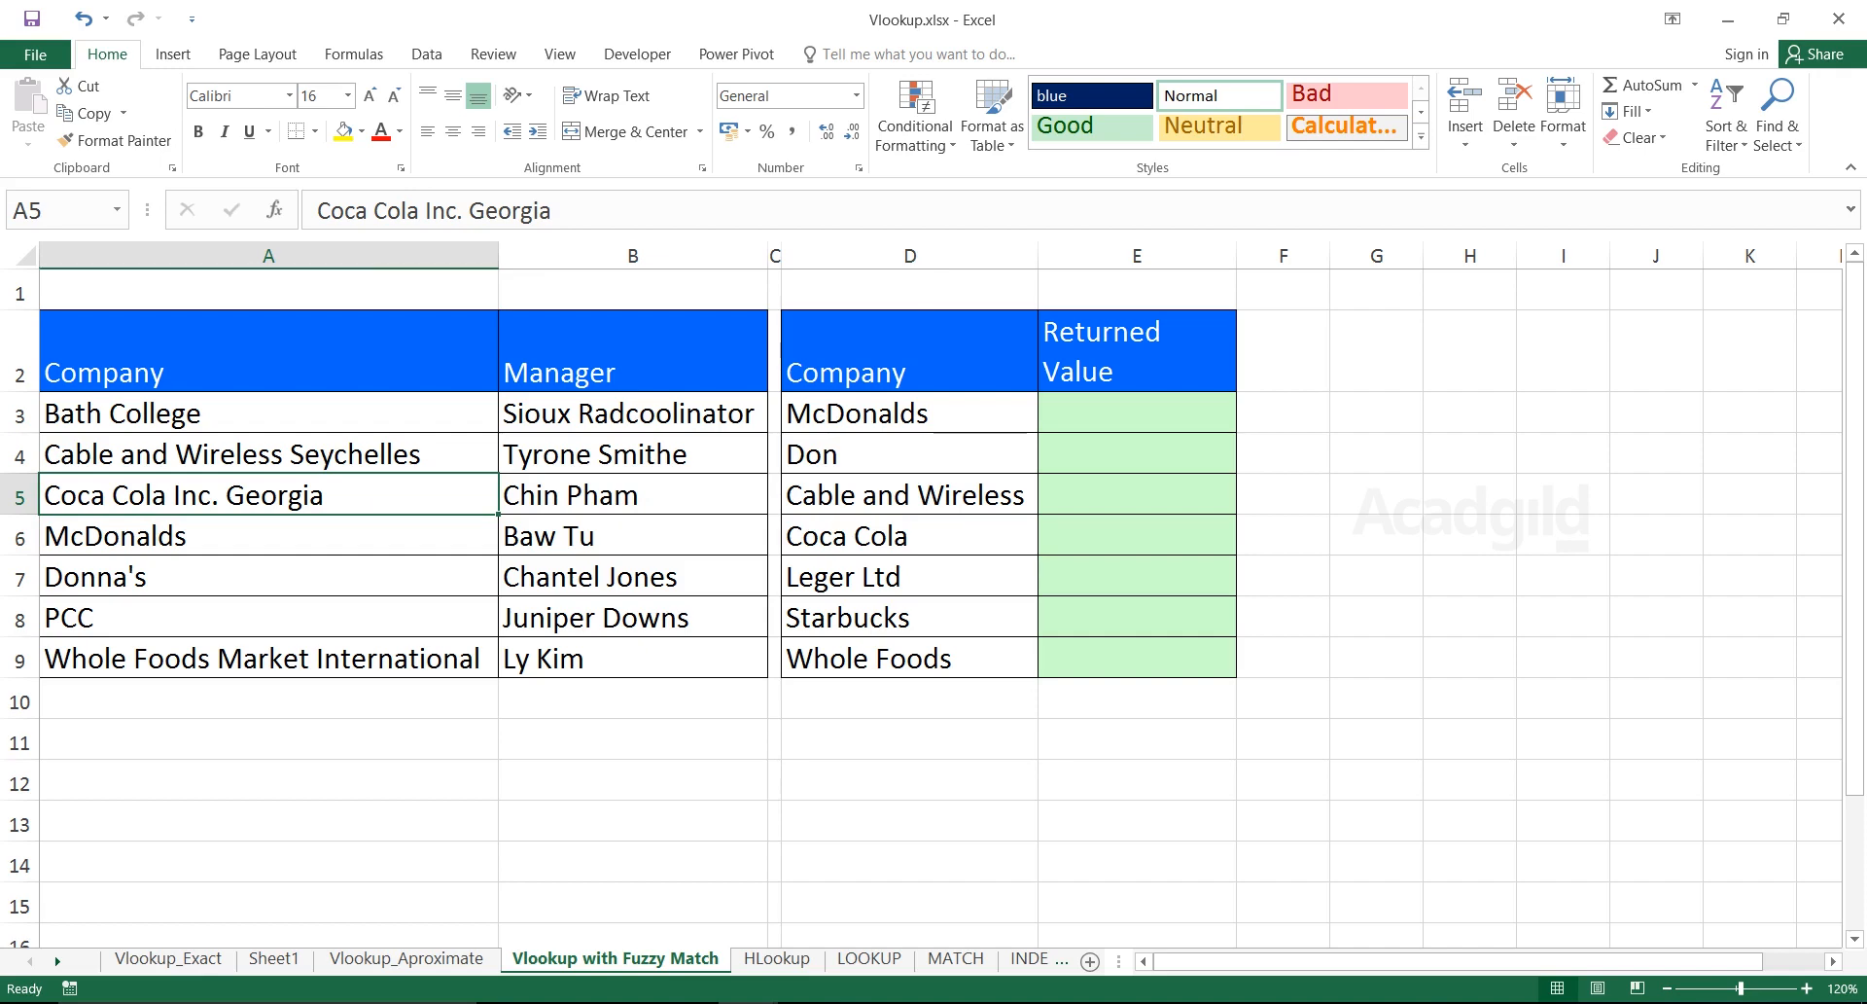
left_click(632, 494)
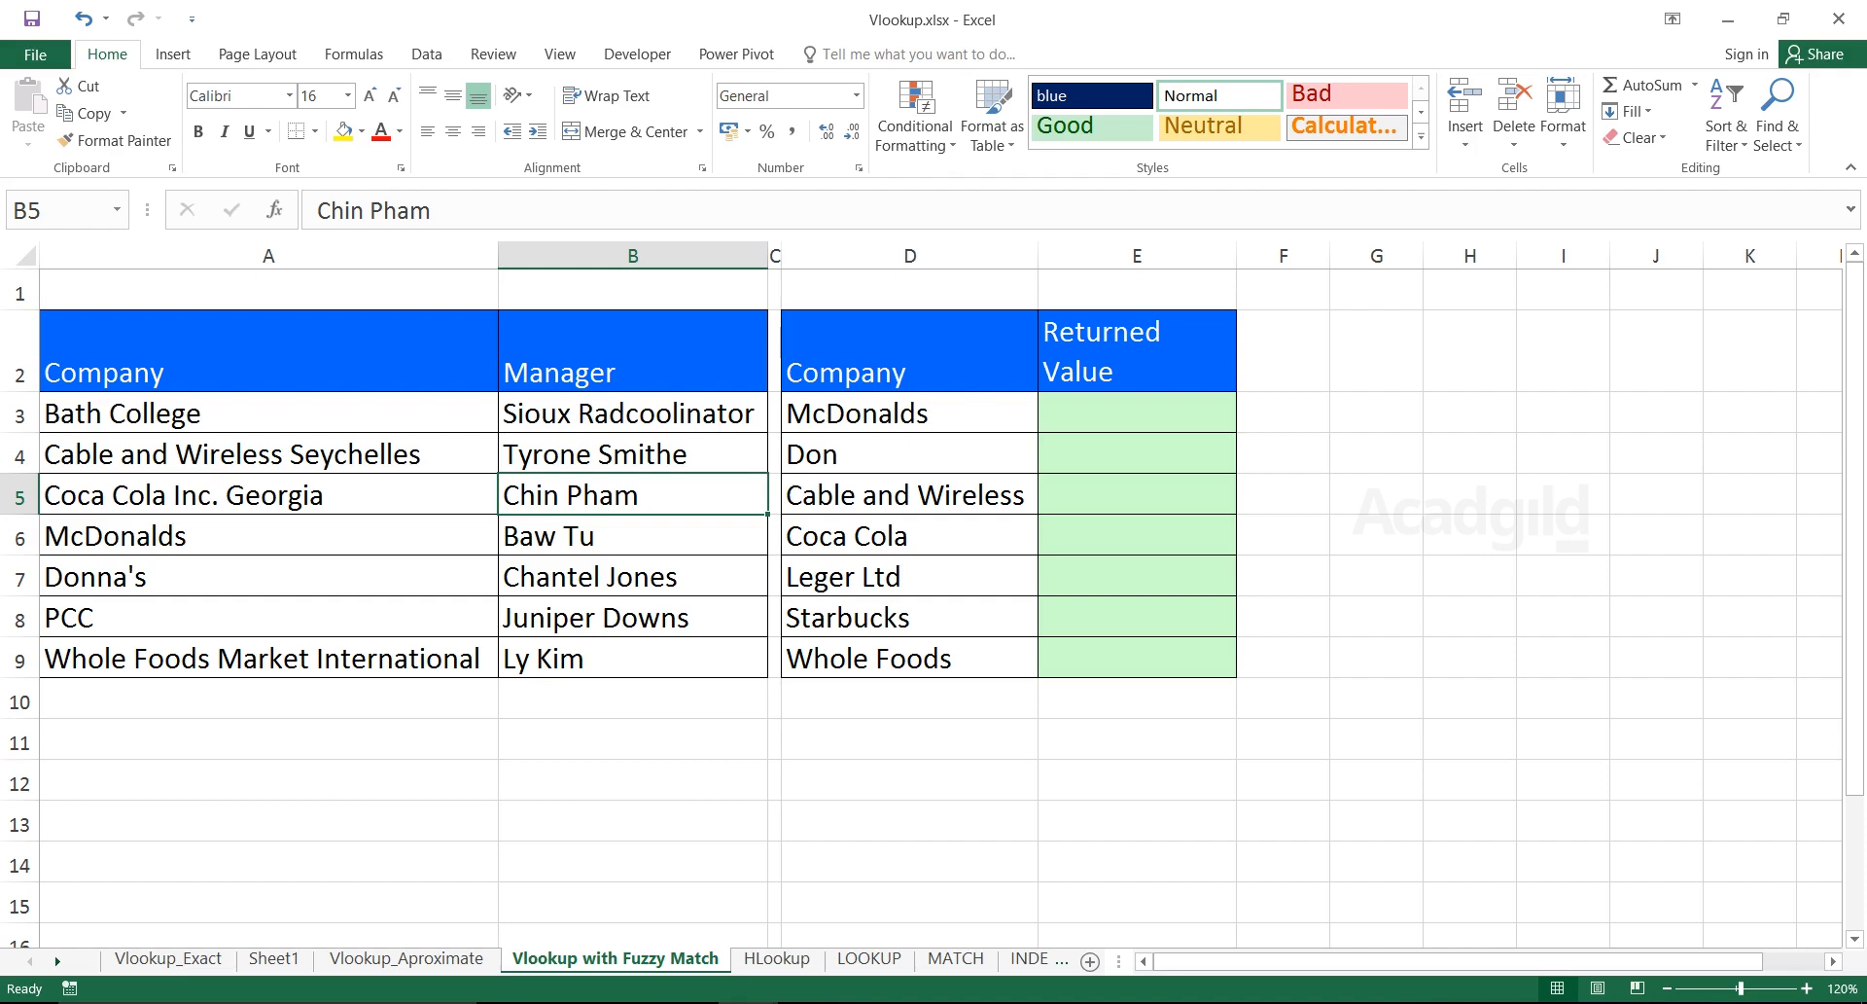
Compare Cable and Wireless in D5 with Cable and Wireless Seychelles in A4
left_click_drag(909, 413, 909, 658)
left_click(910, 413)
left_click_drag(268, 454, 269, 658)
left_click_drag(909, 413, 909, 658)
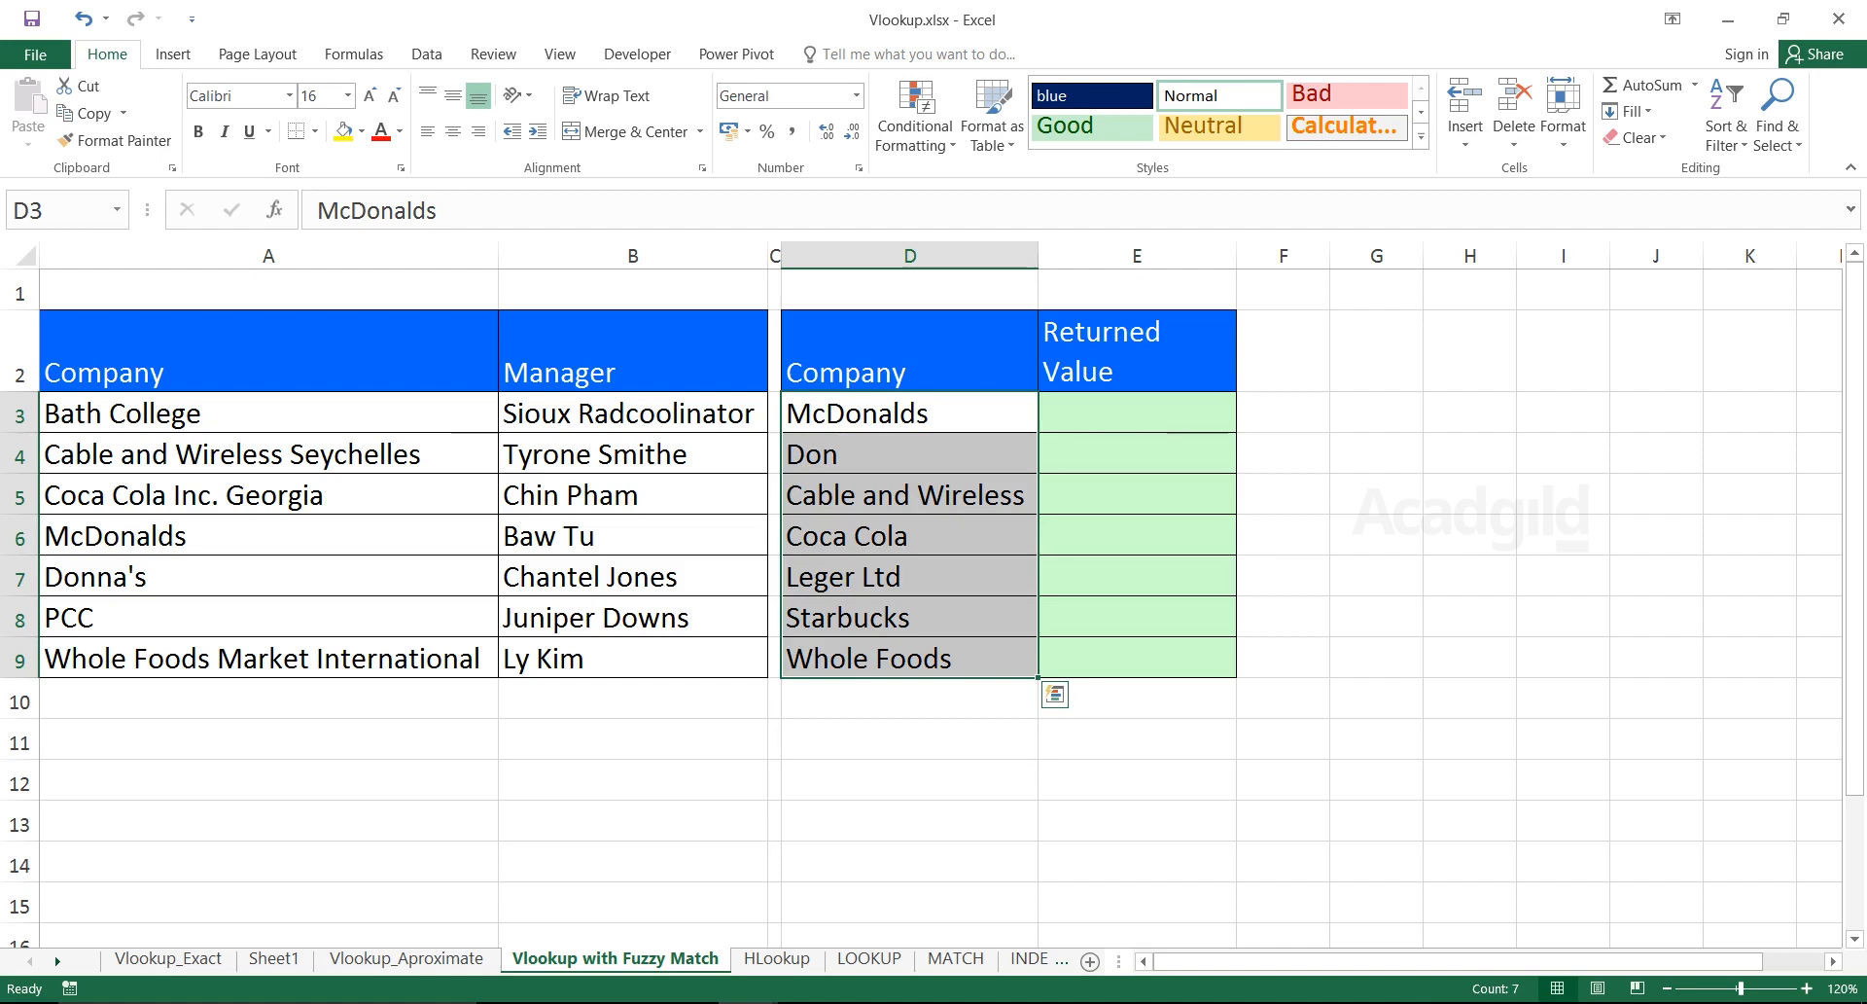
left_click(909, 495)
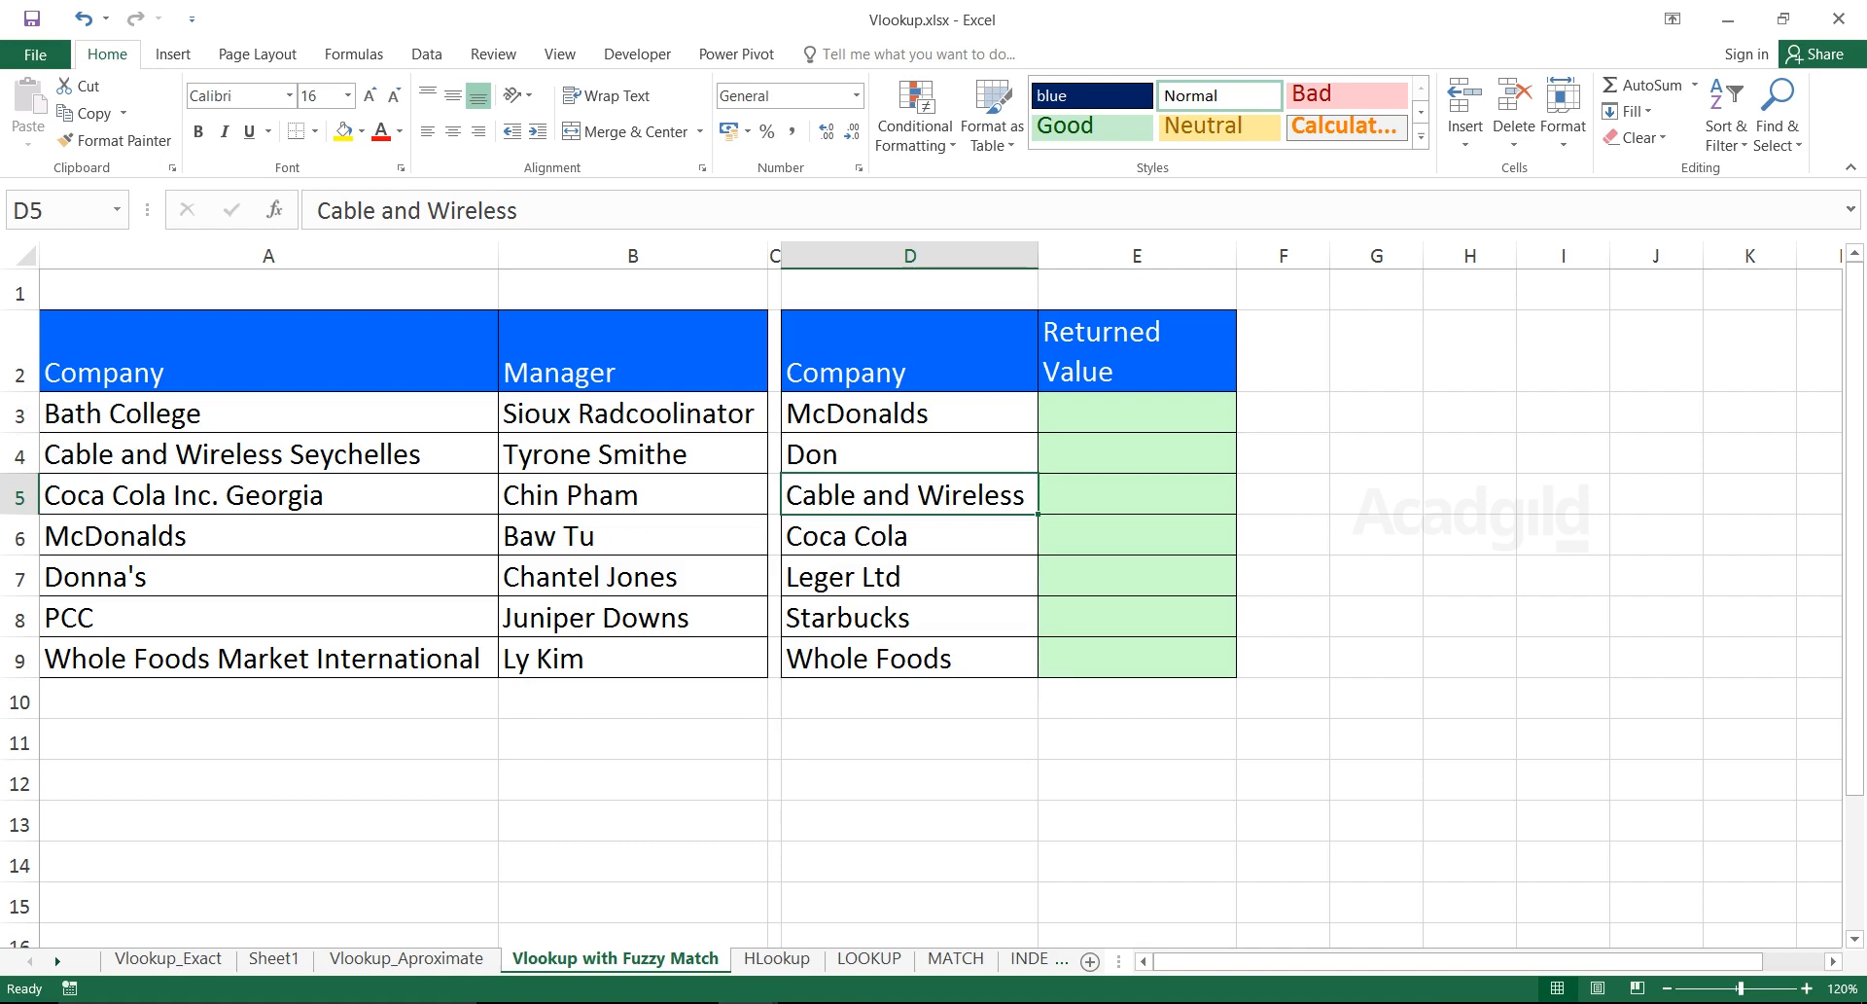
left_click(268, 454)
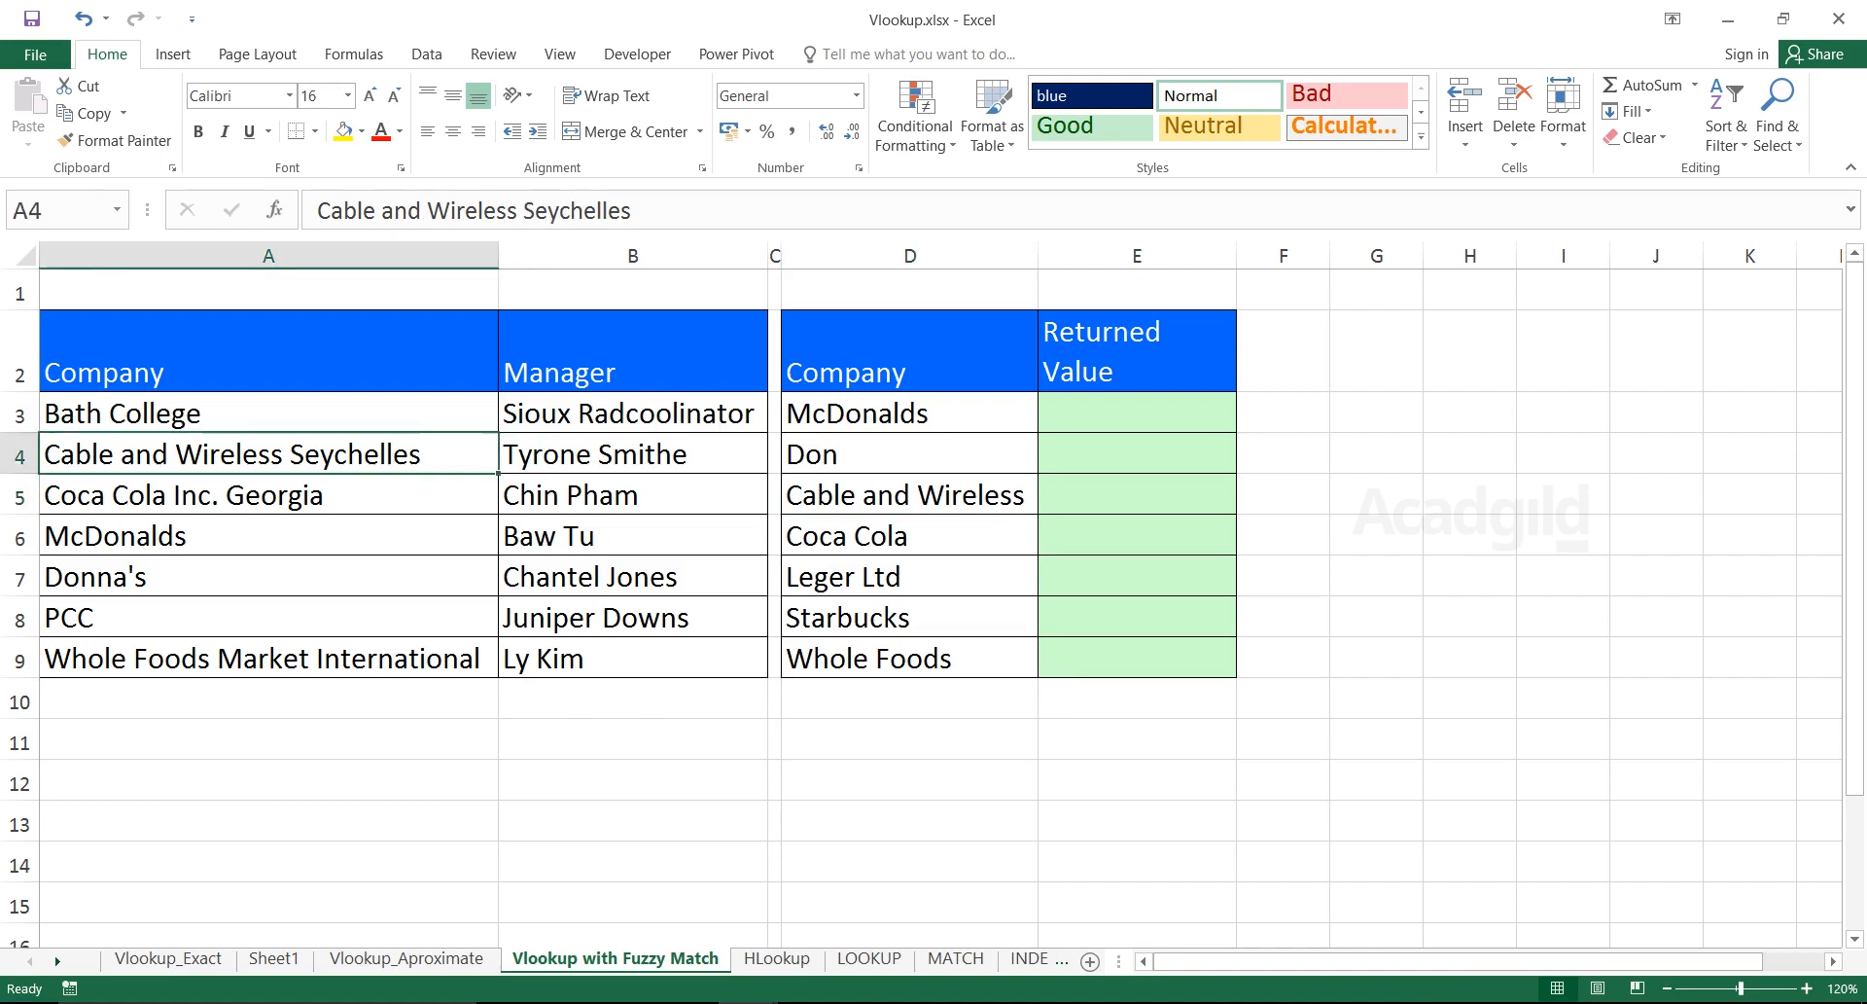
Start a VLOOKUP in E3 on D3 with the locked $A$3:$B$9 range, then discard it
left_click(1137, 454)
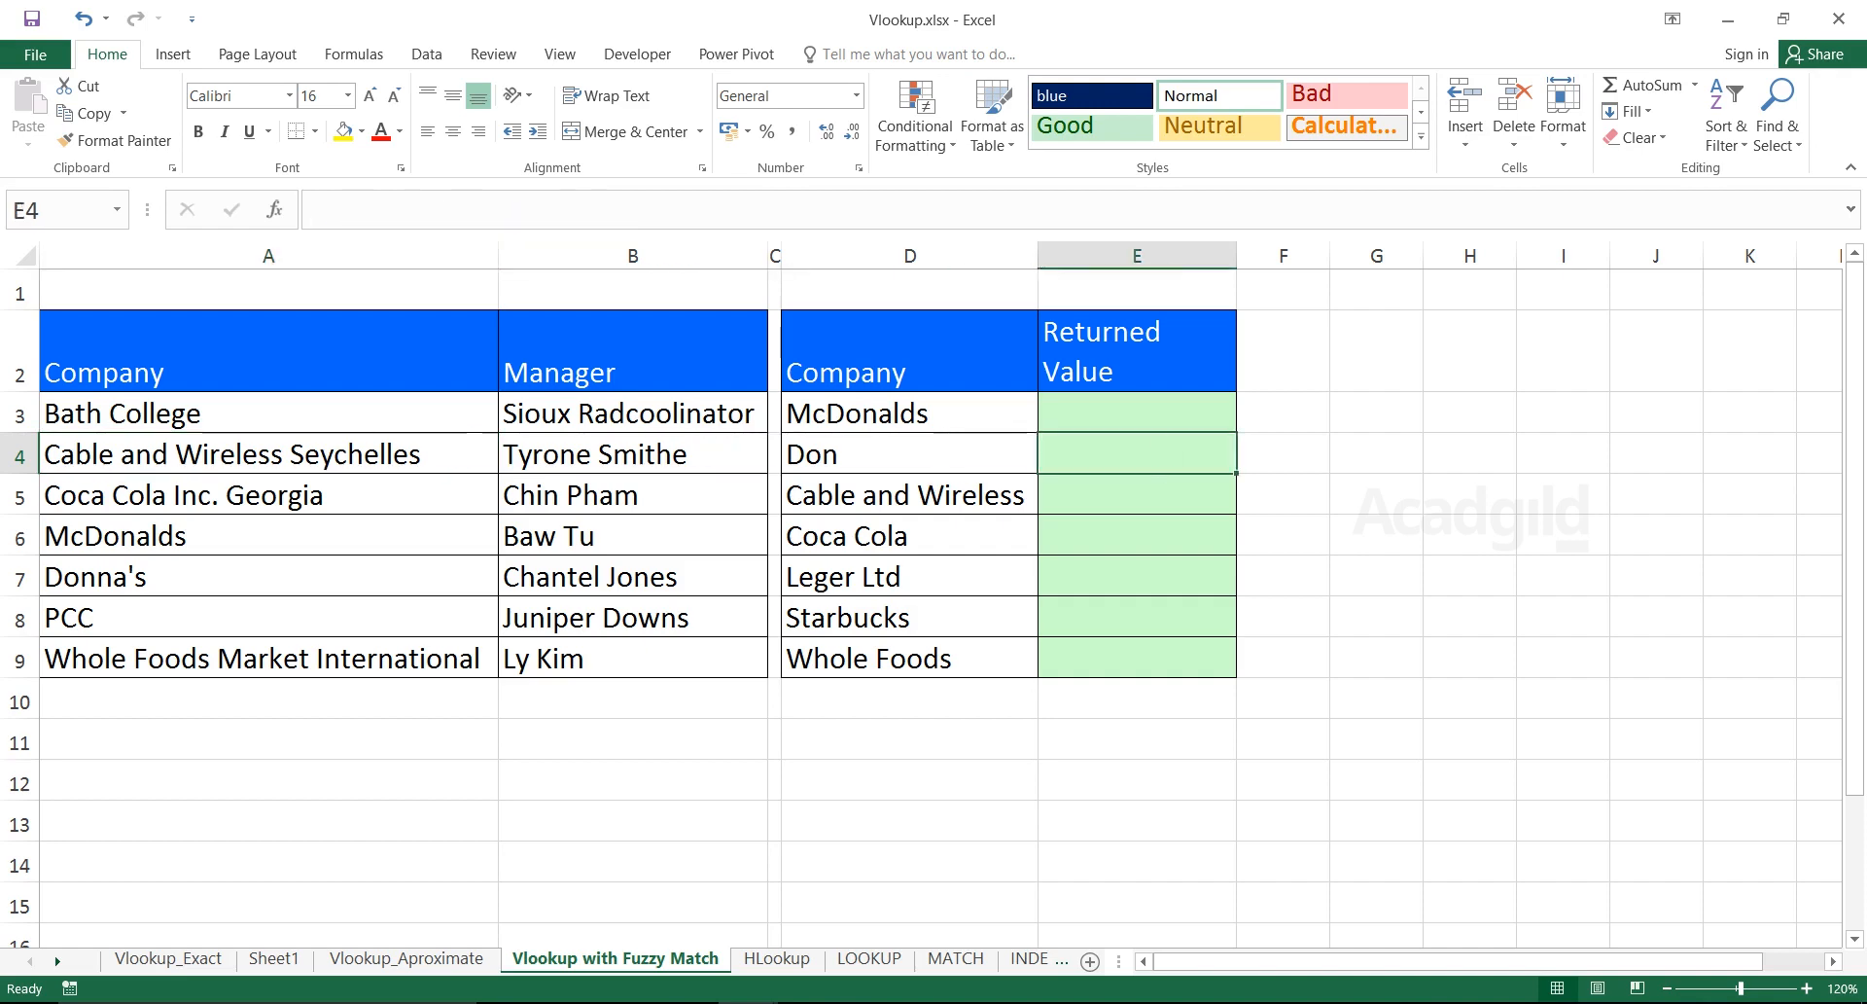
key("Up")
type("=vloo")
key("Tab")
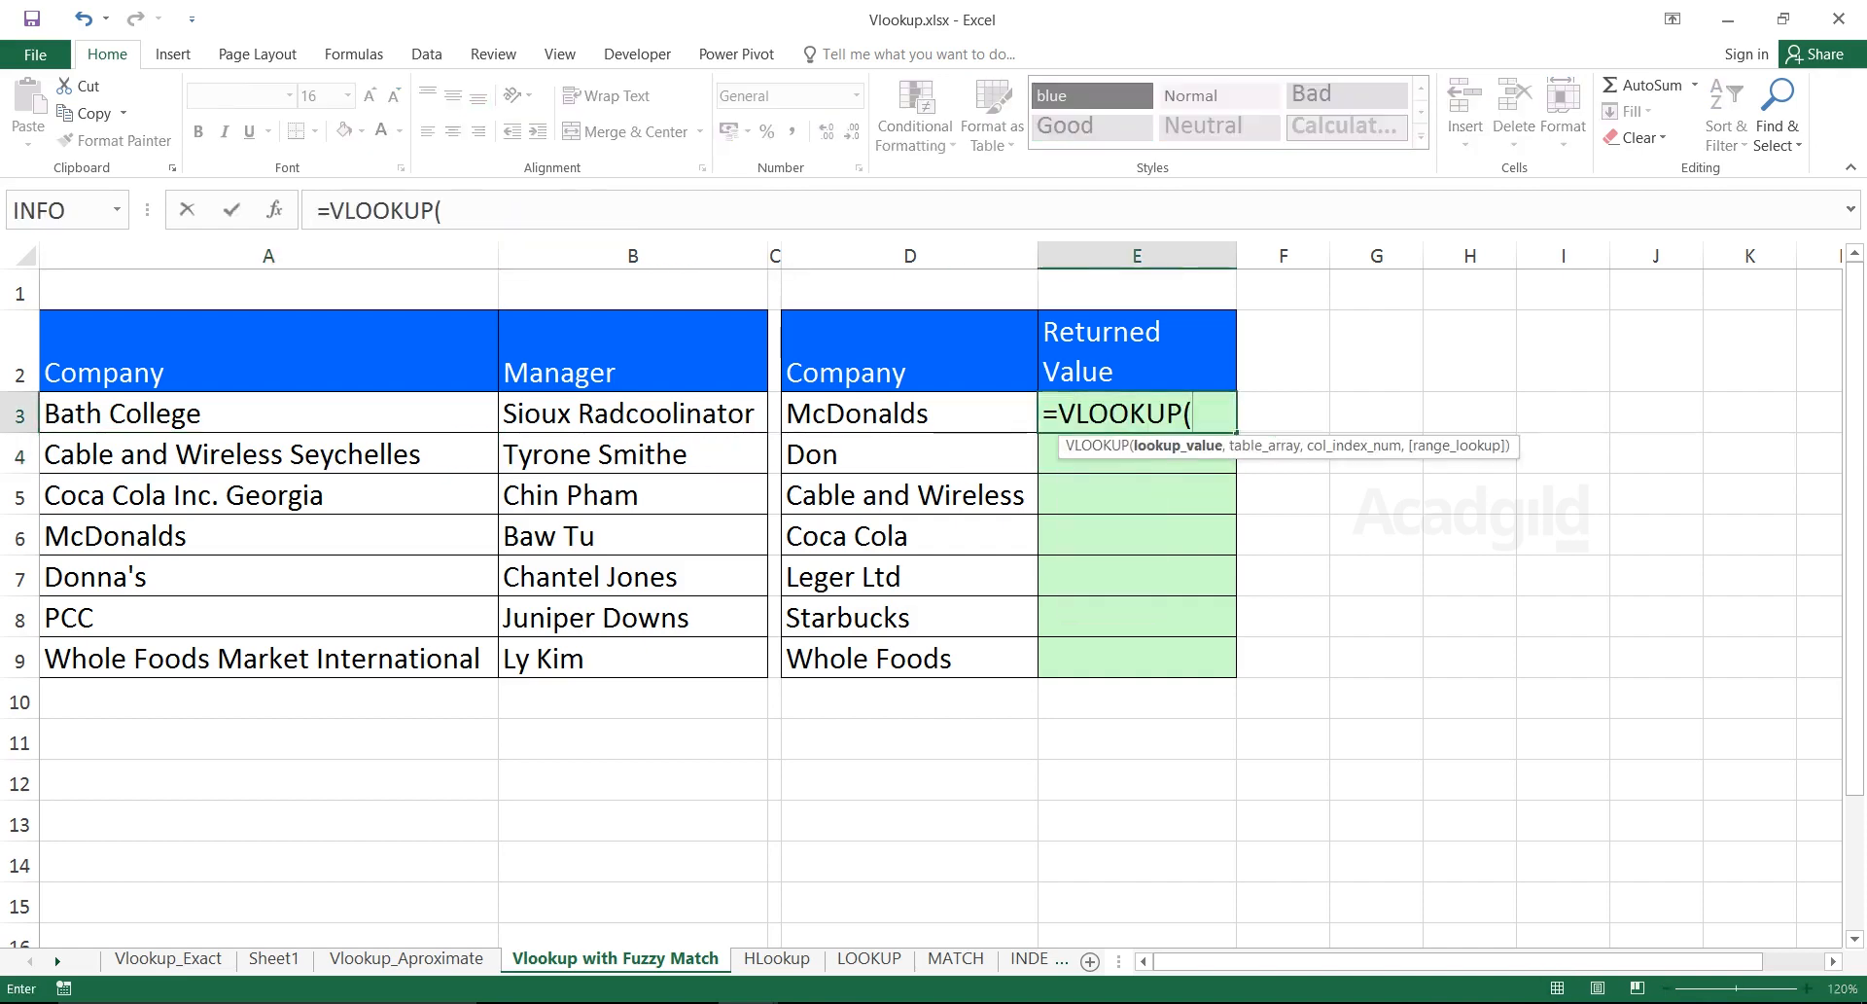
key("Left")
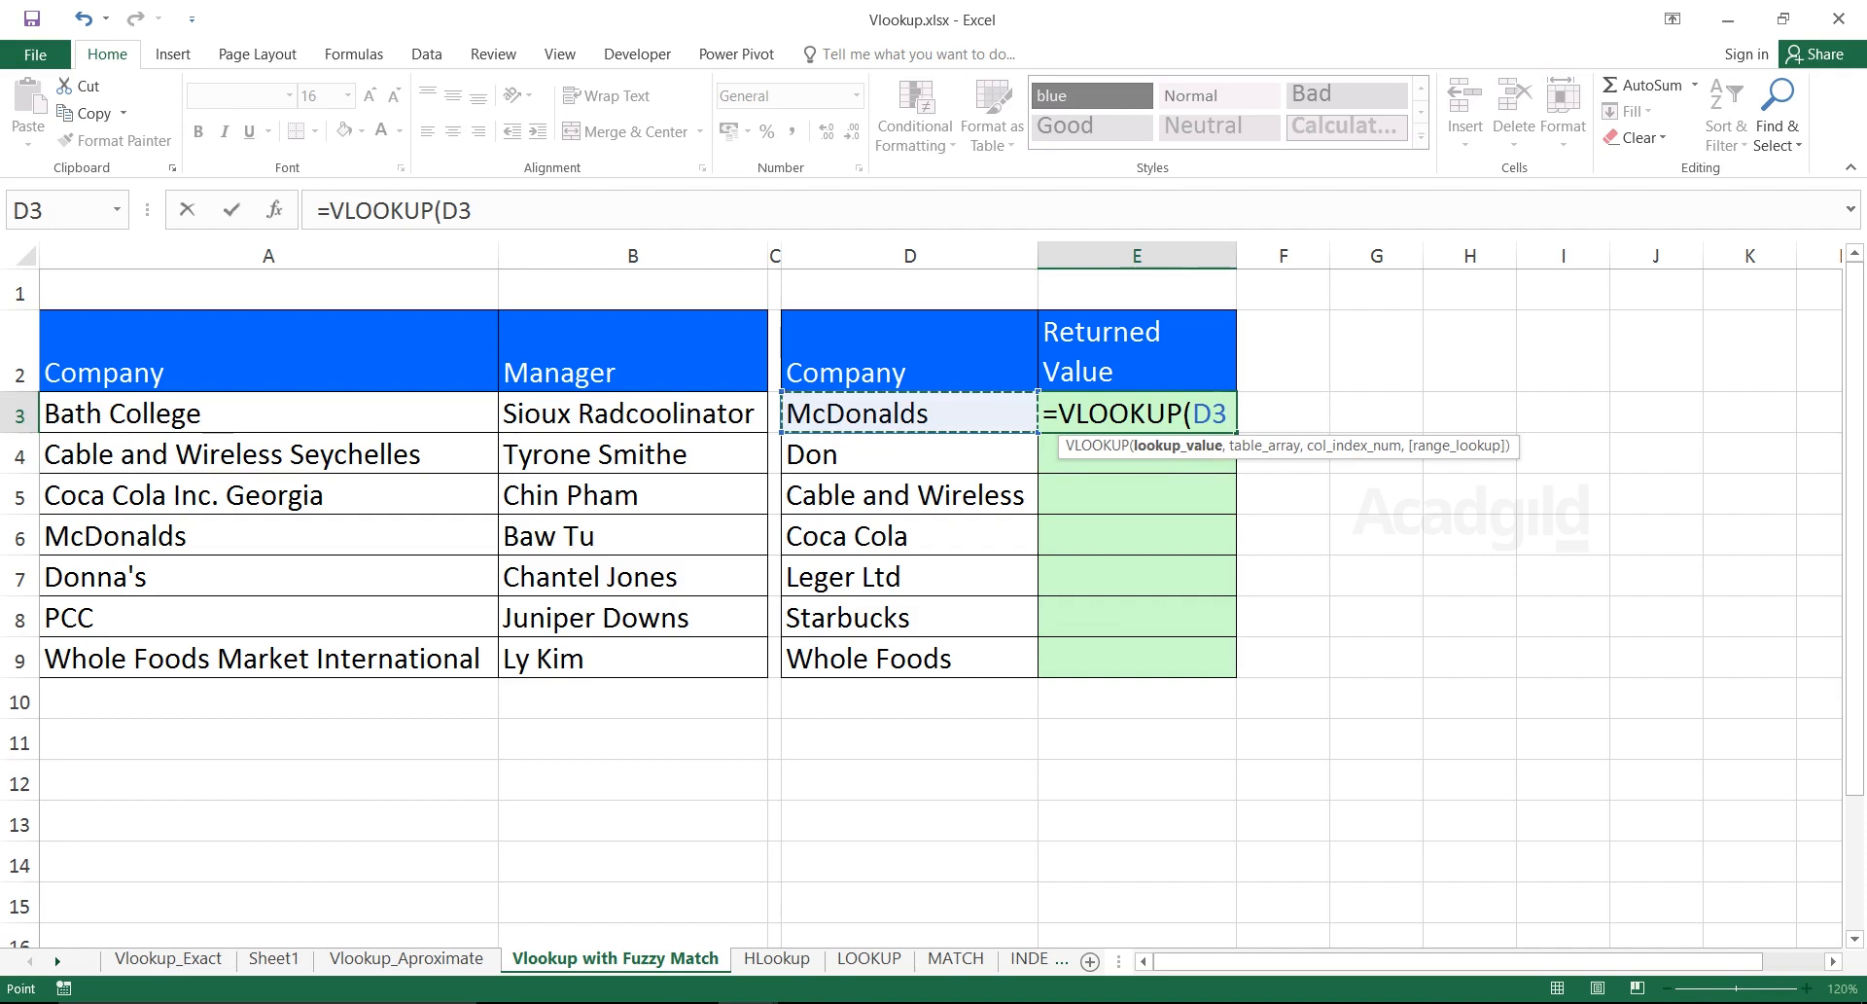
type(",")
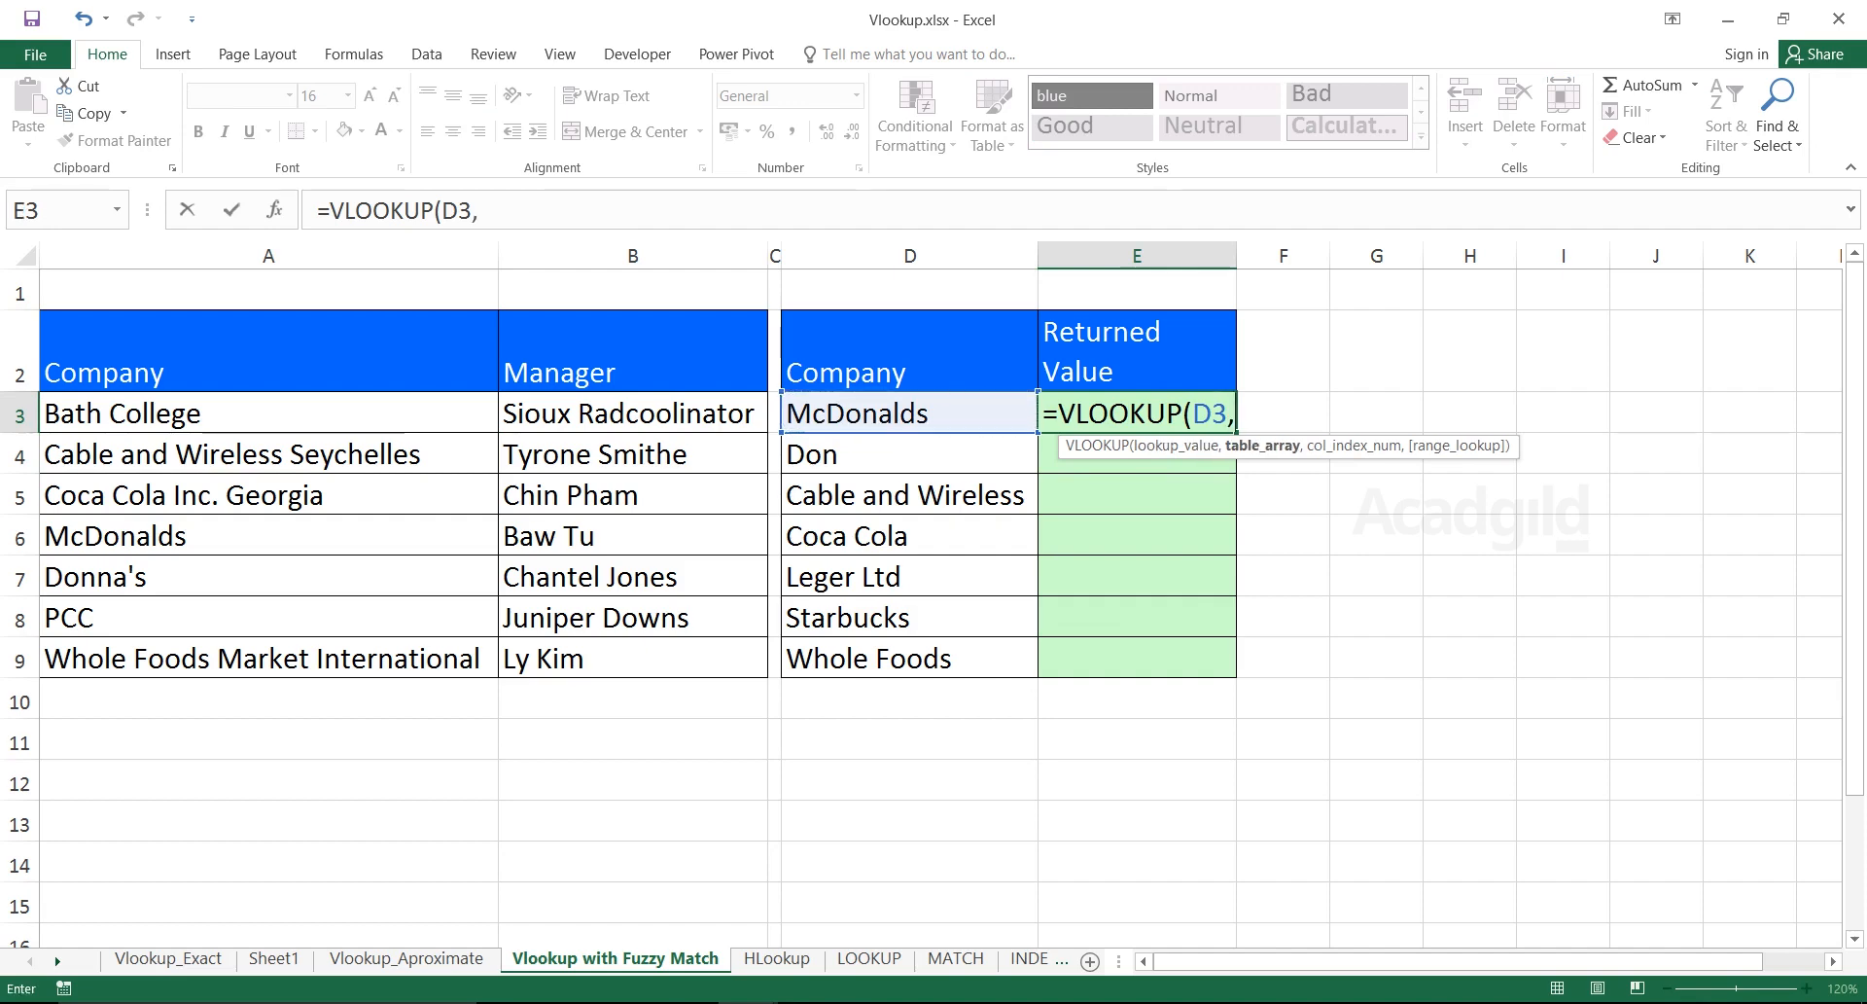
left_click_drag(268, 413, 680, 660)
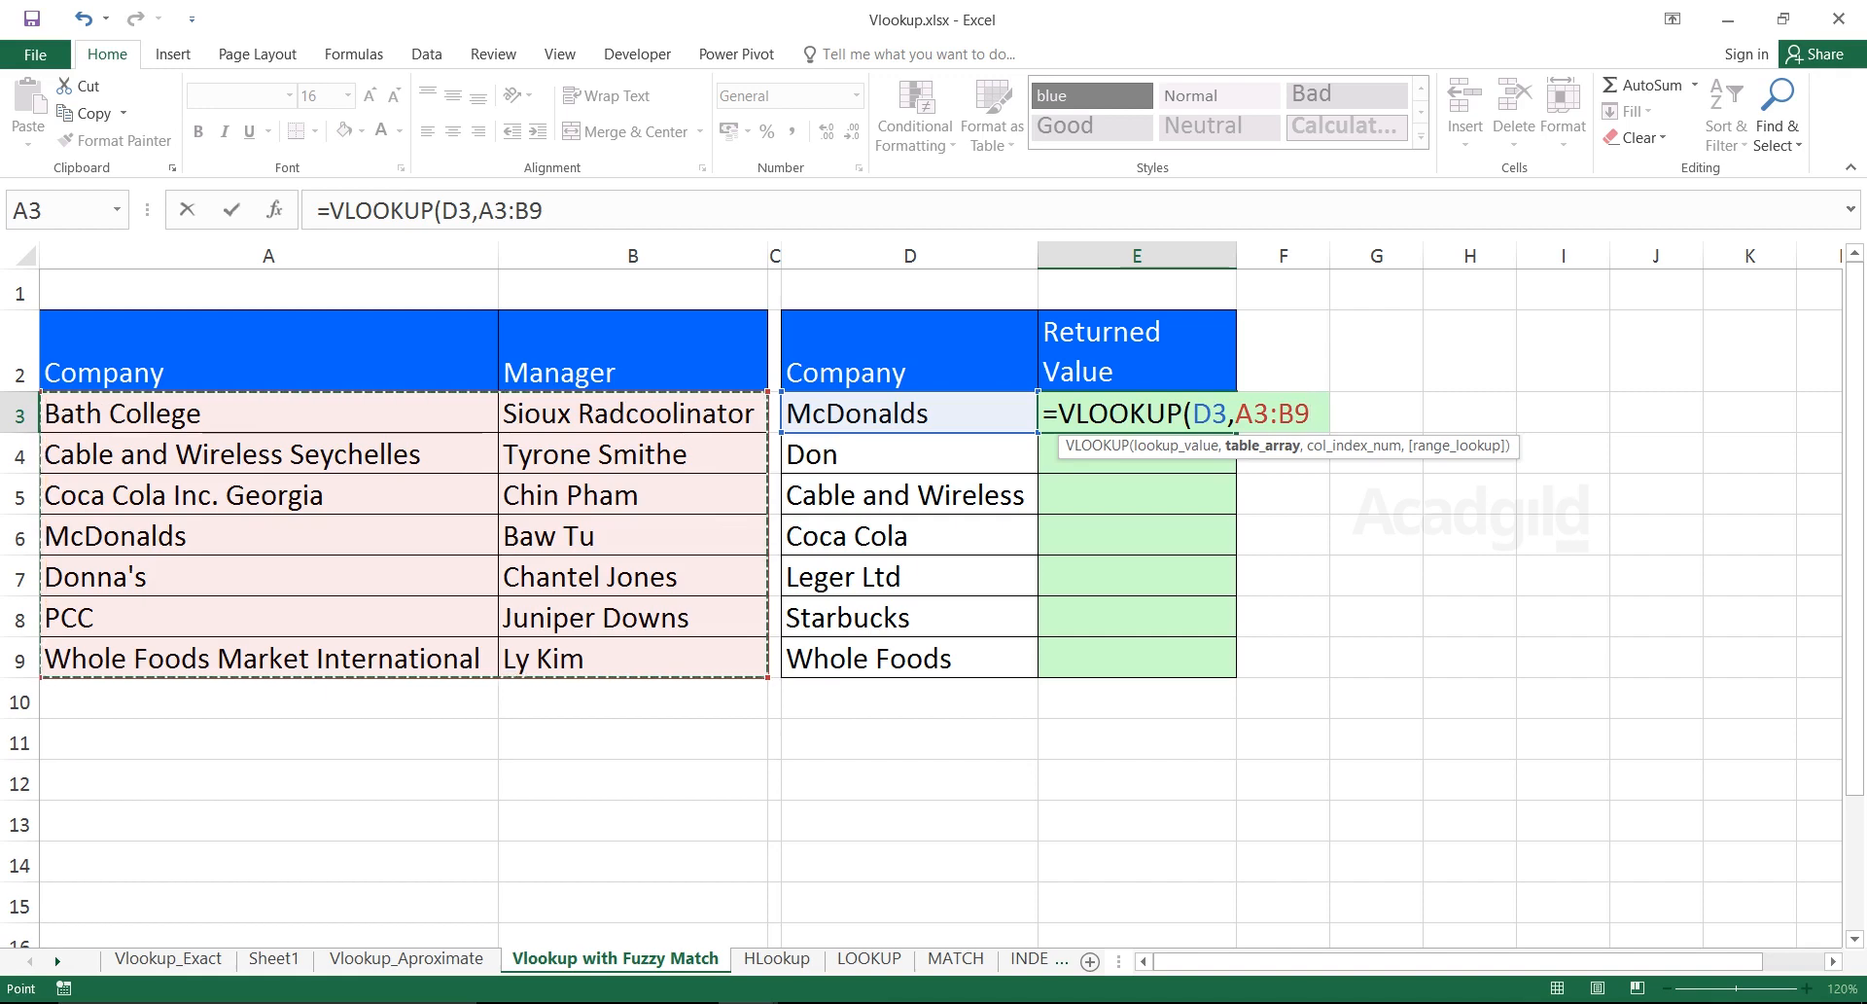
key("F4")
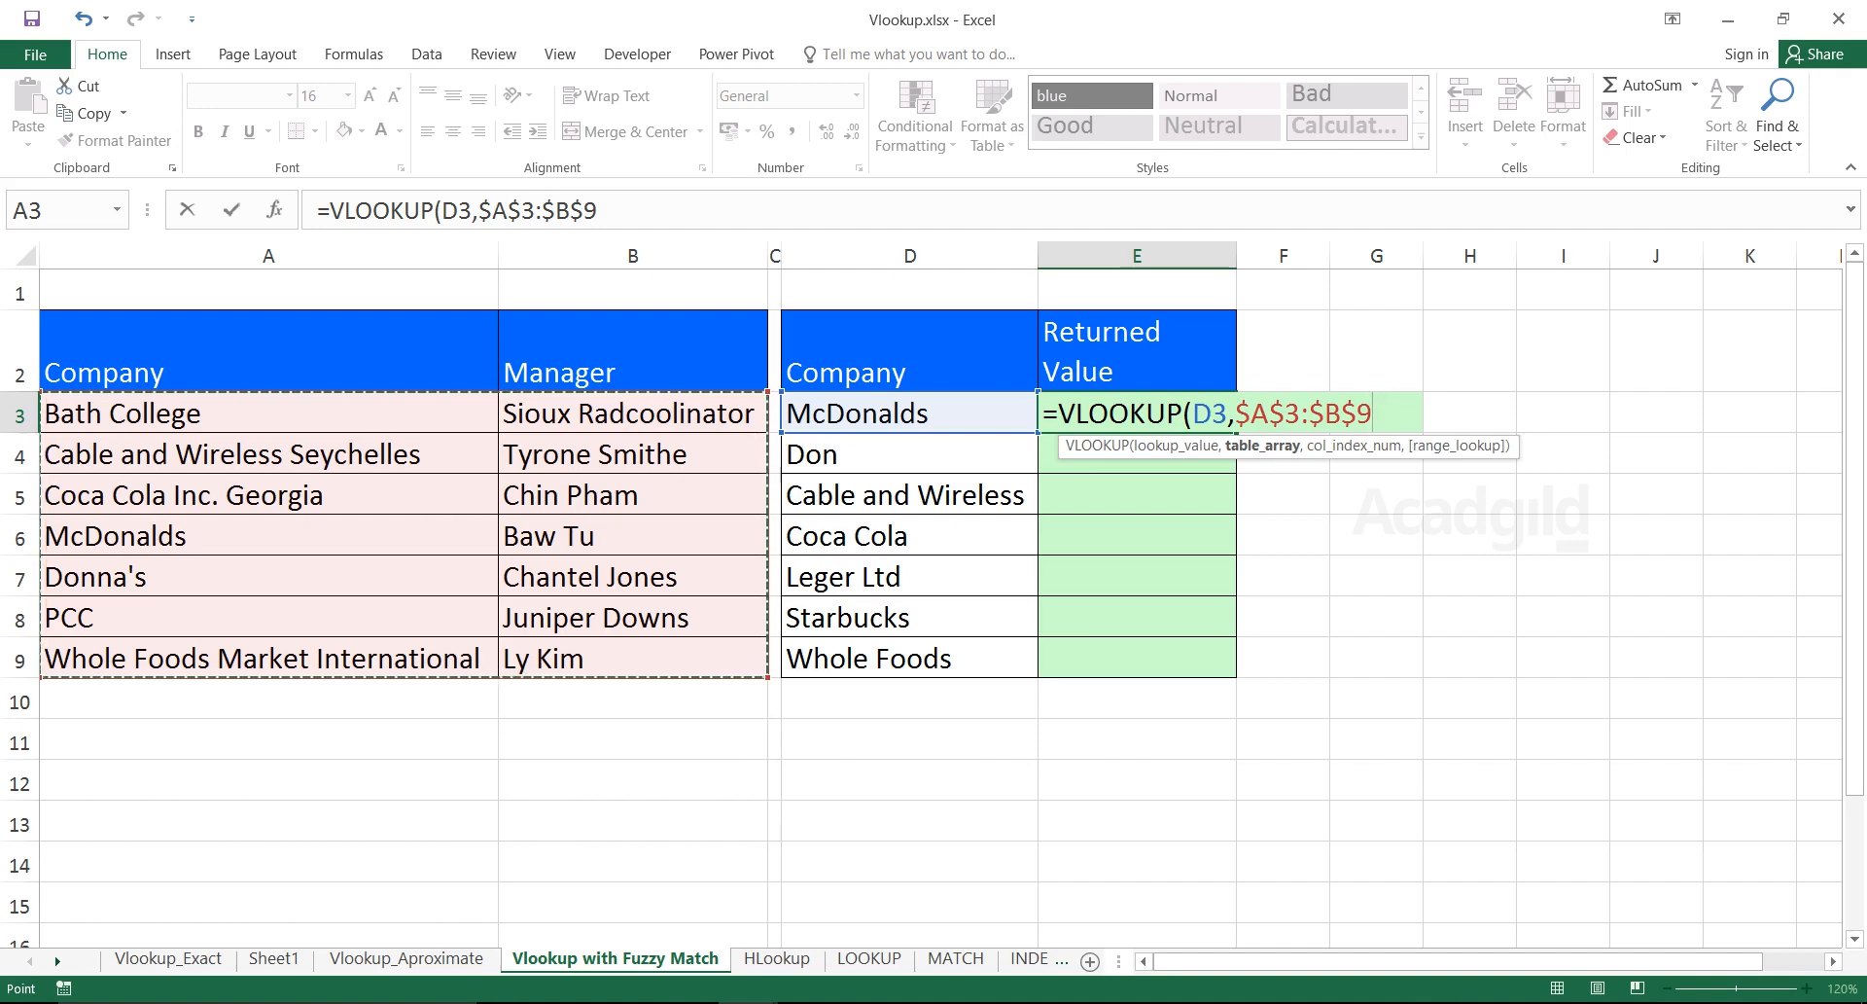
key("Escape")
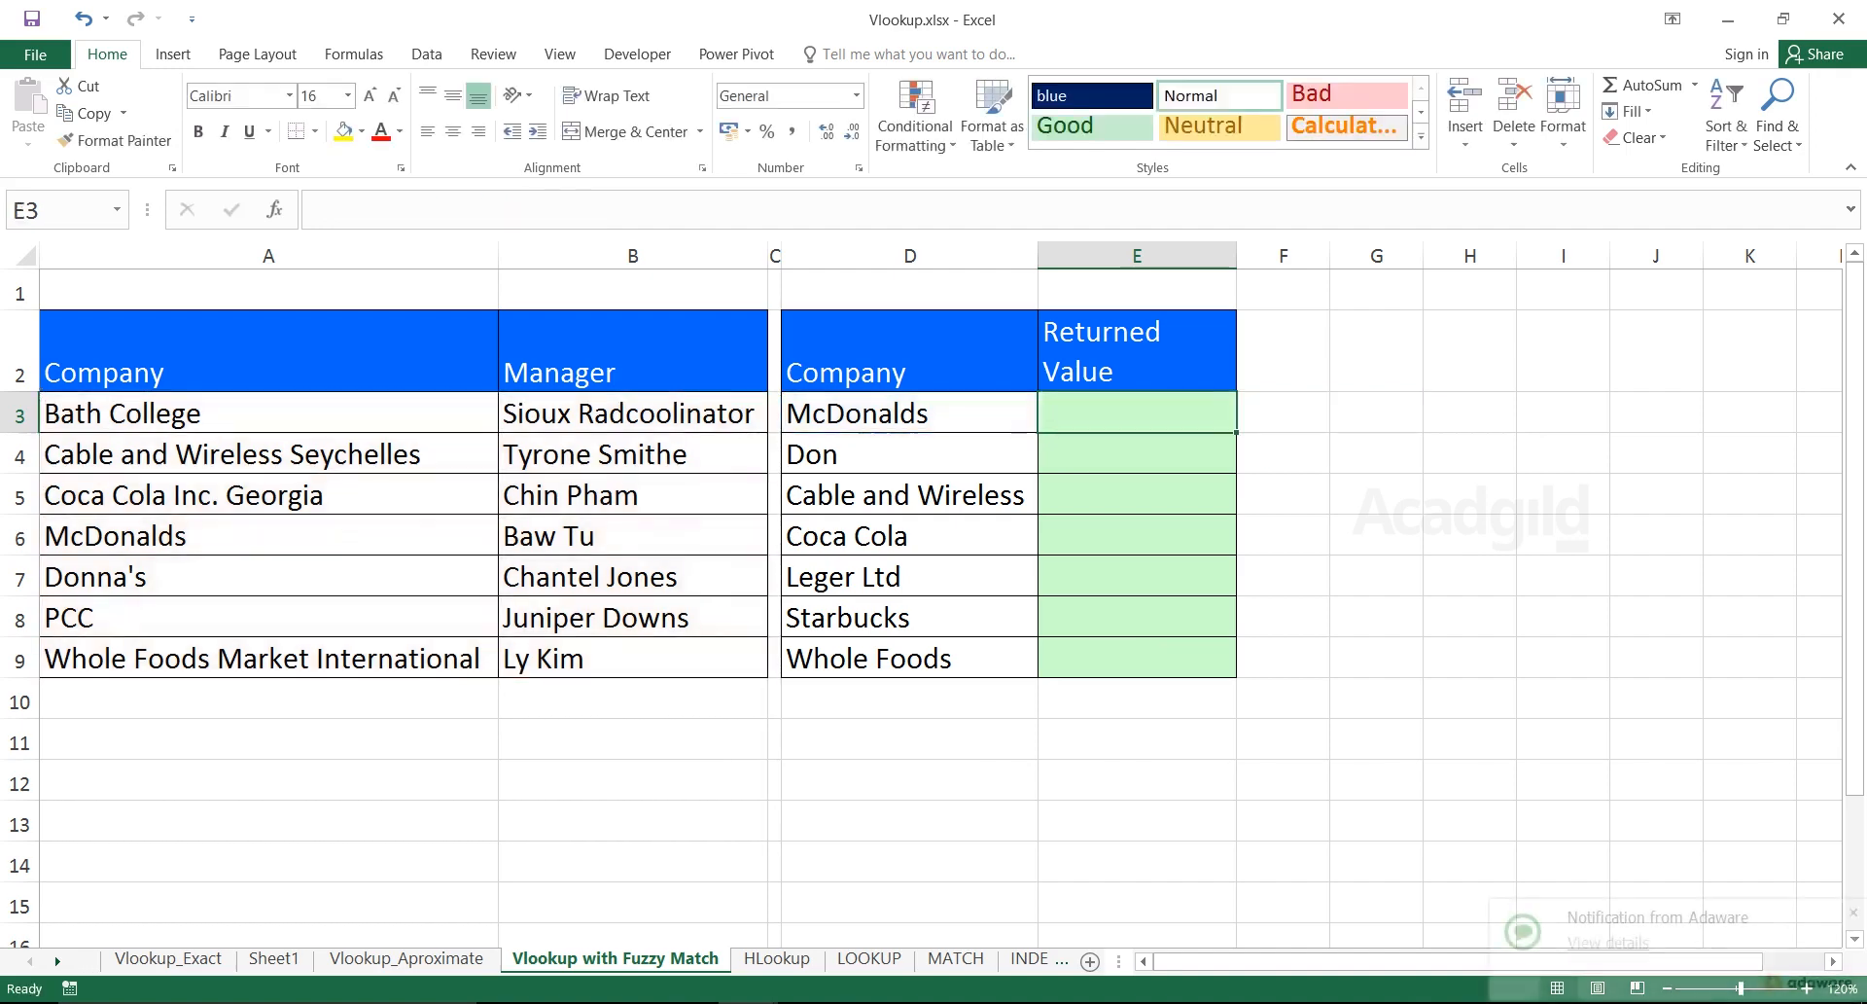
type("=vloo")
key("Tab")
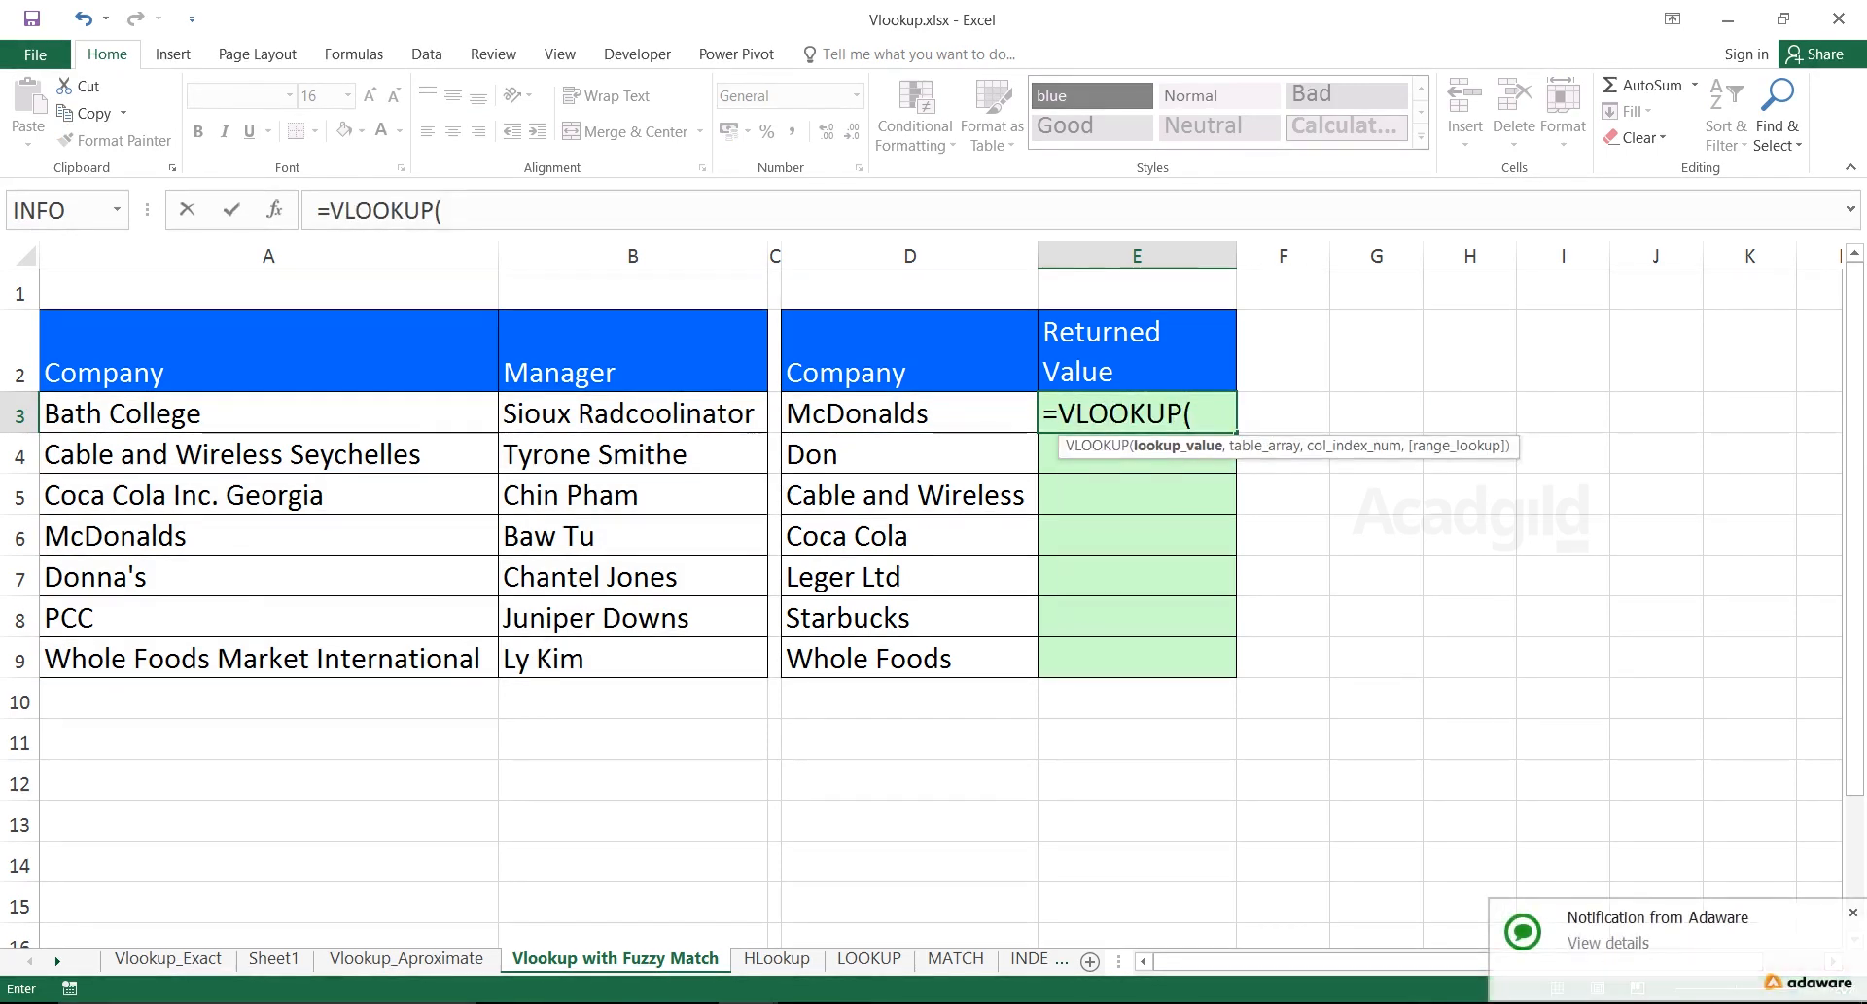
key("Left")
type(",")
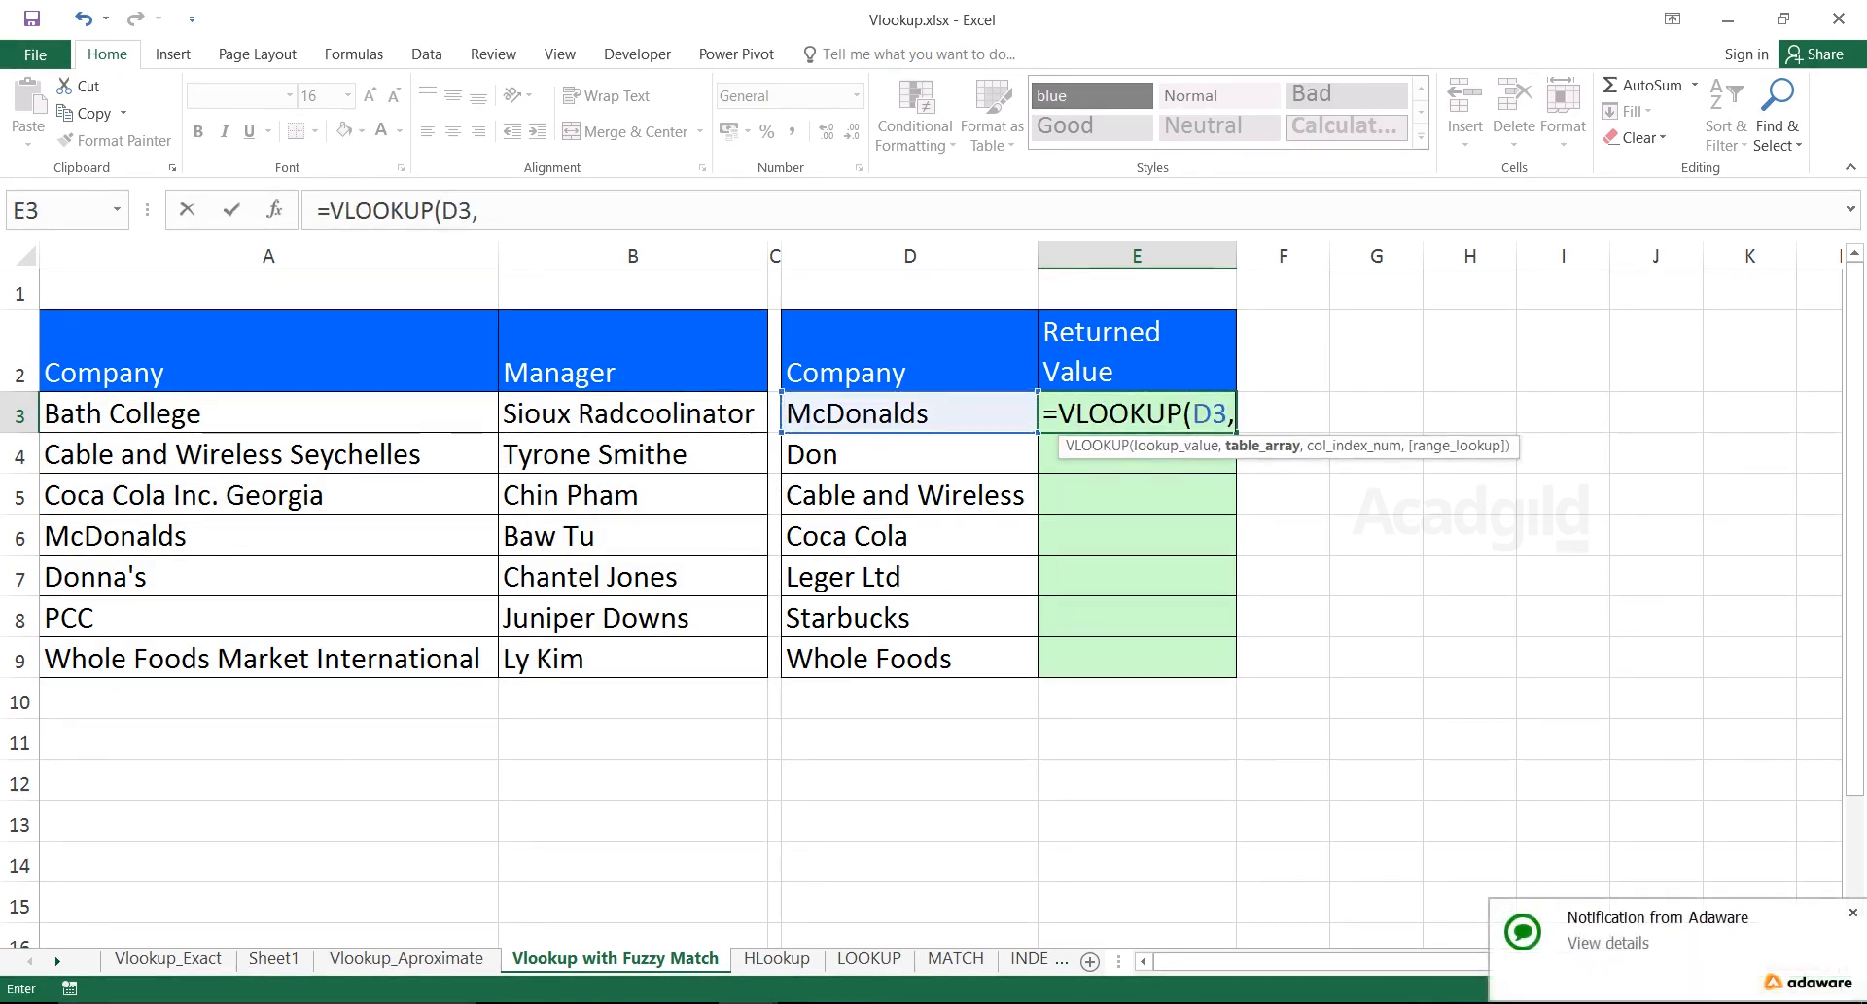
left_click_drag(268, 413, 633, 658)
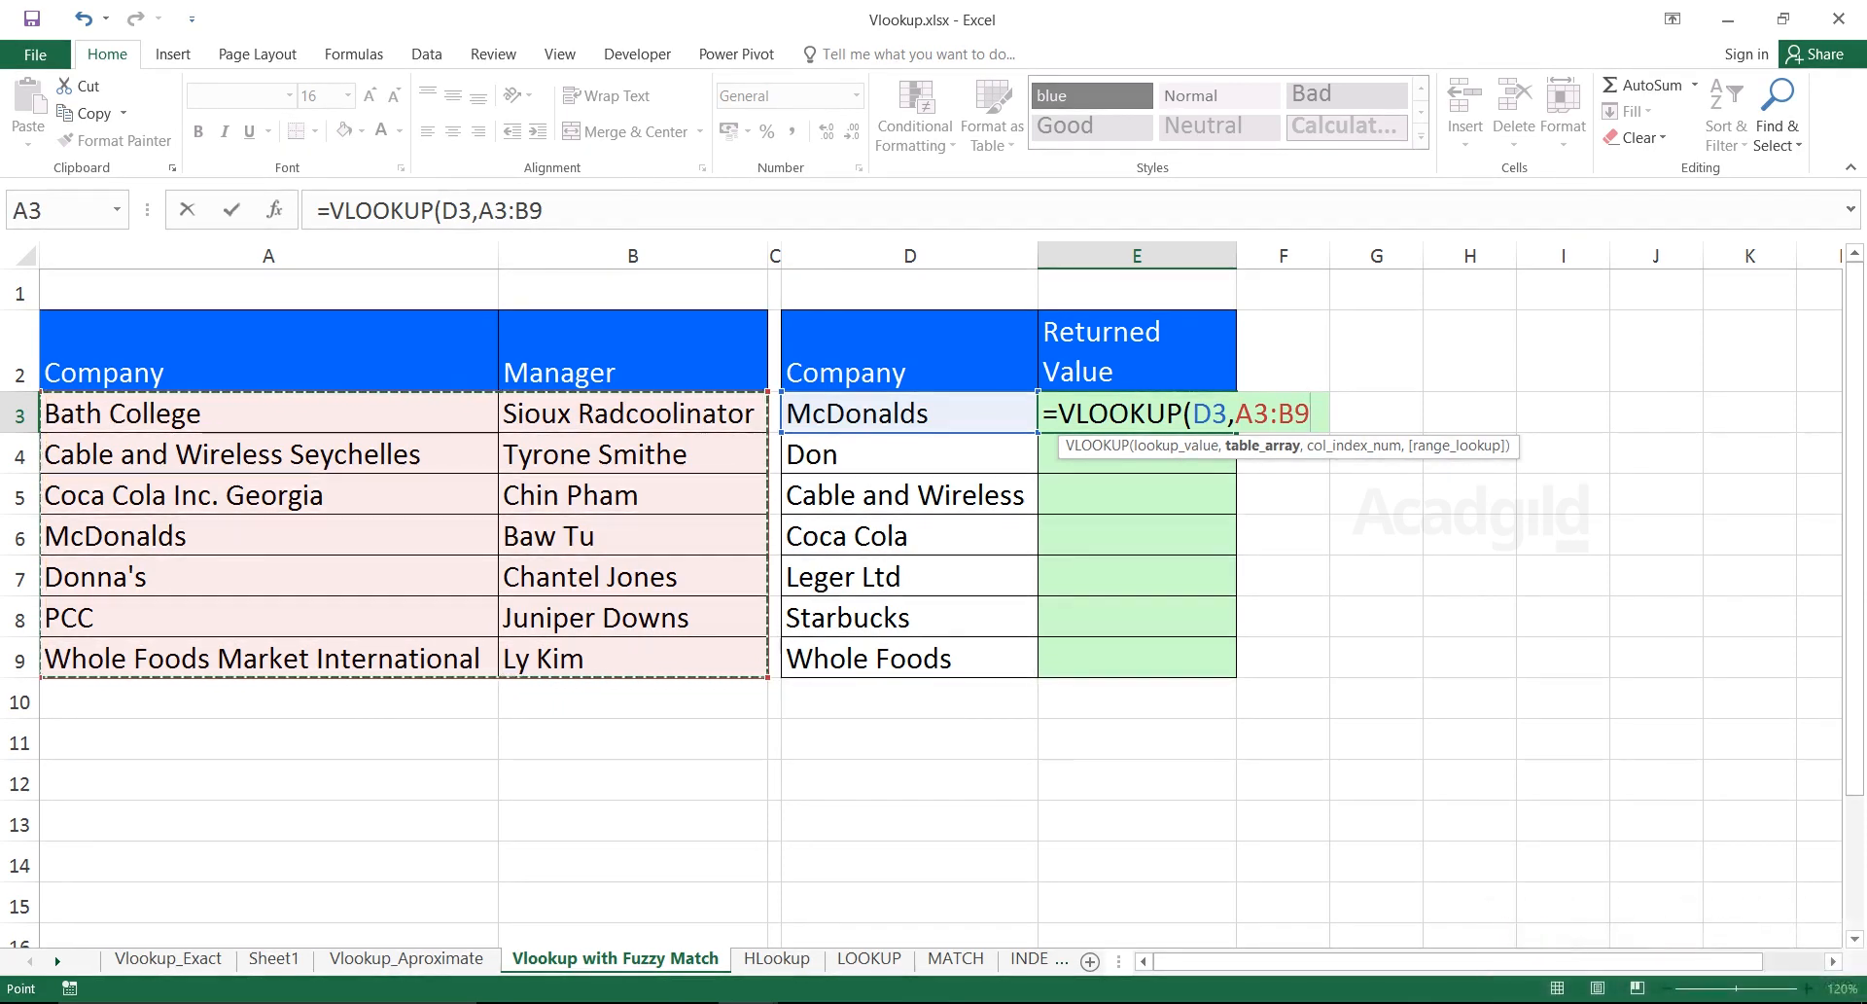
key("F4")
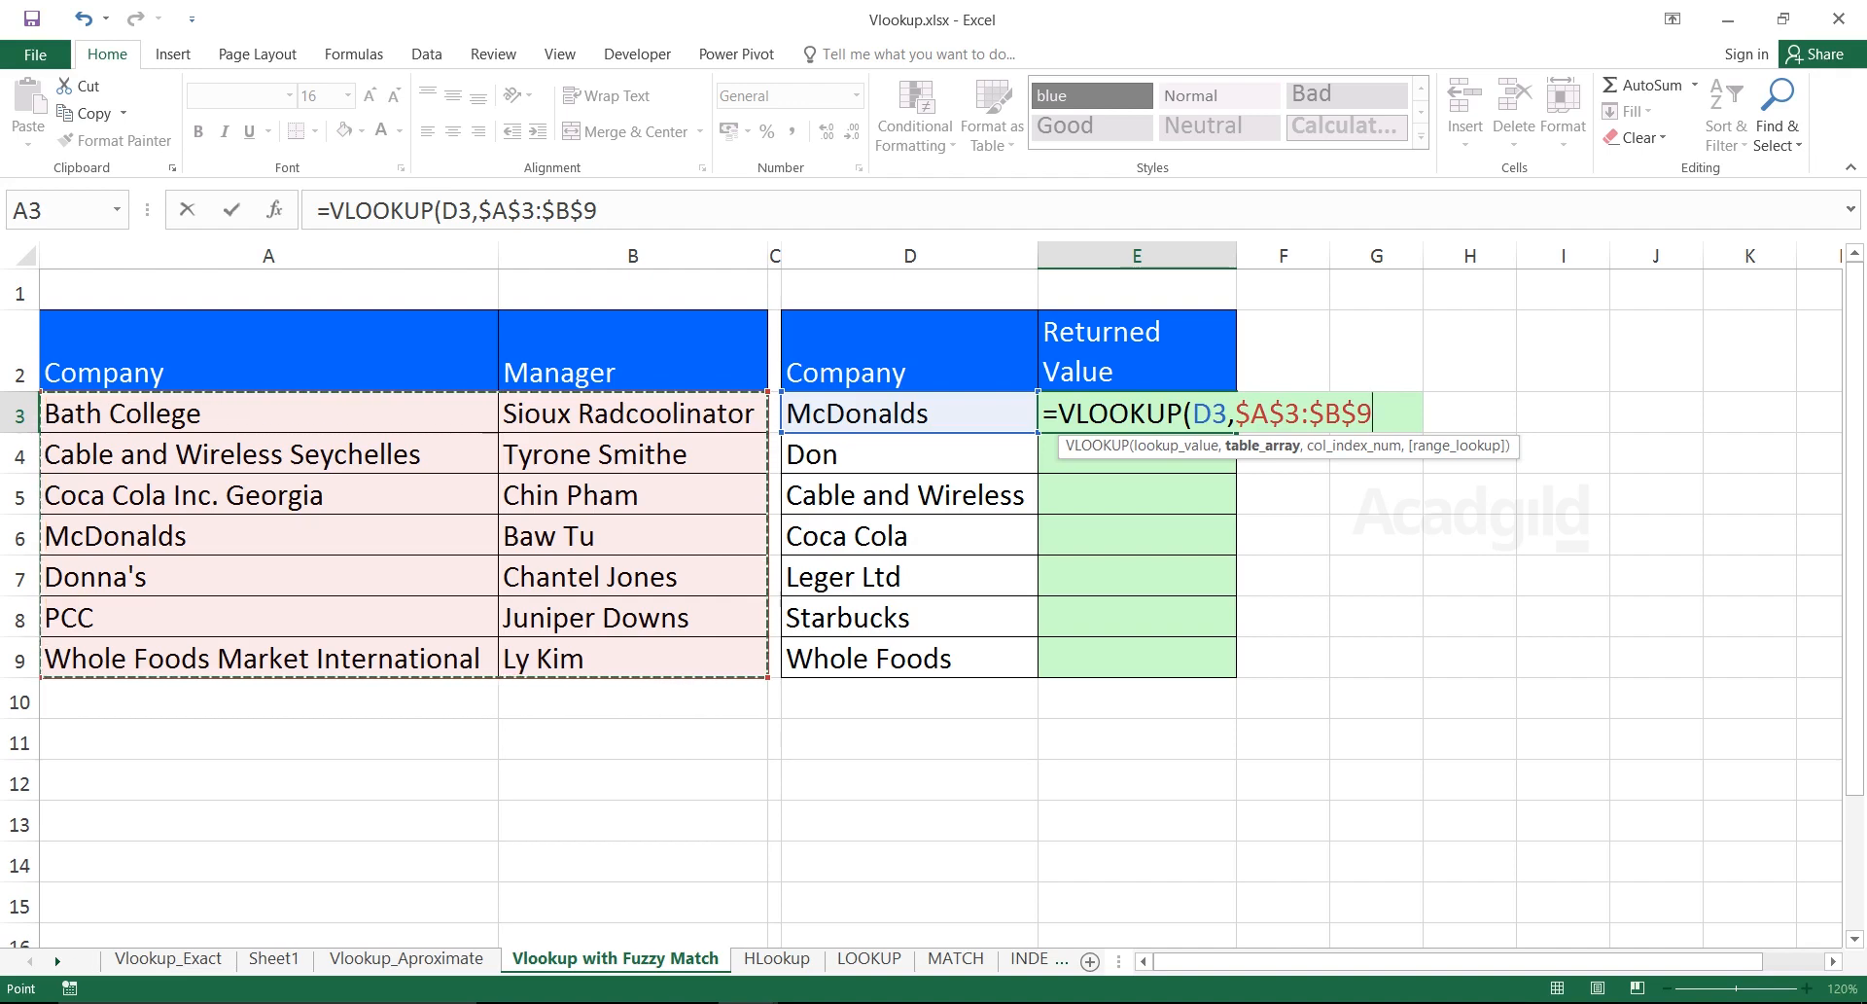
type(",")
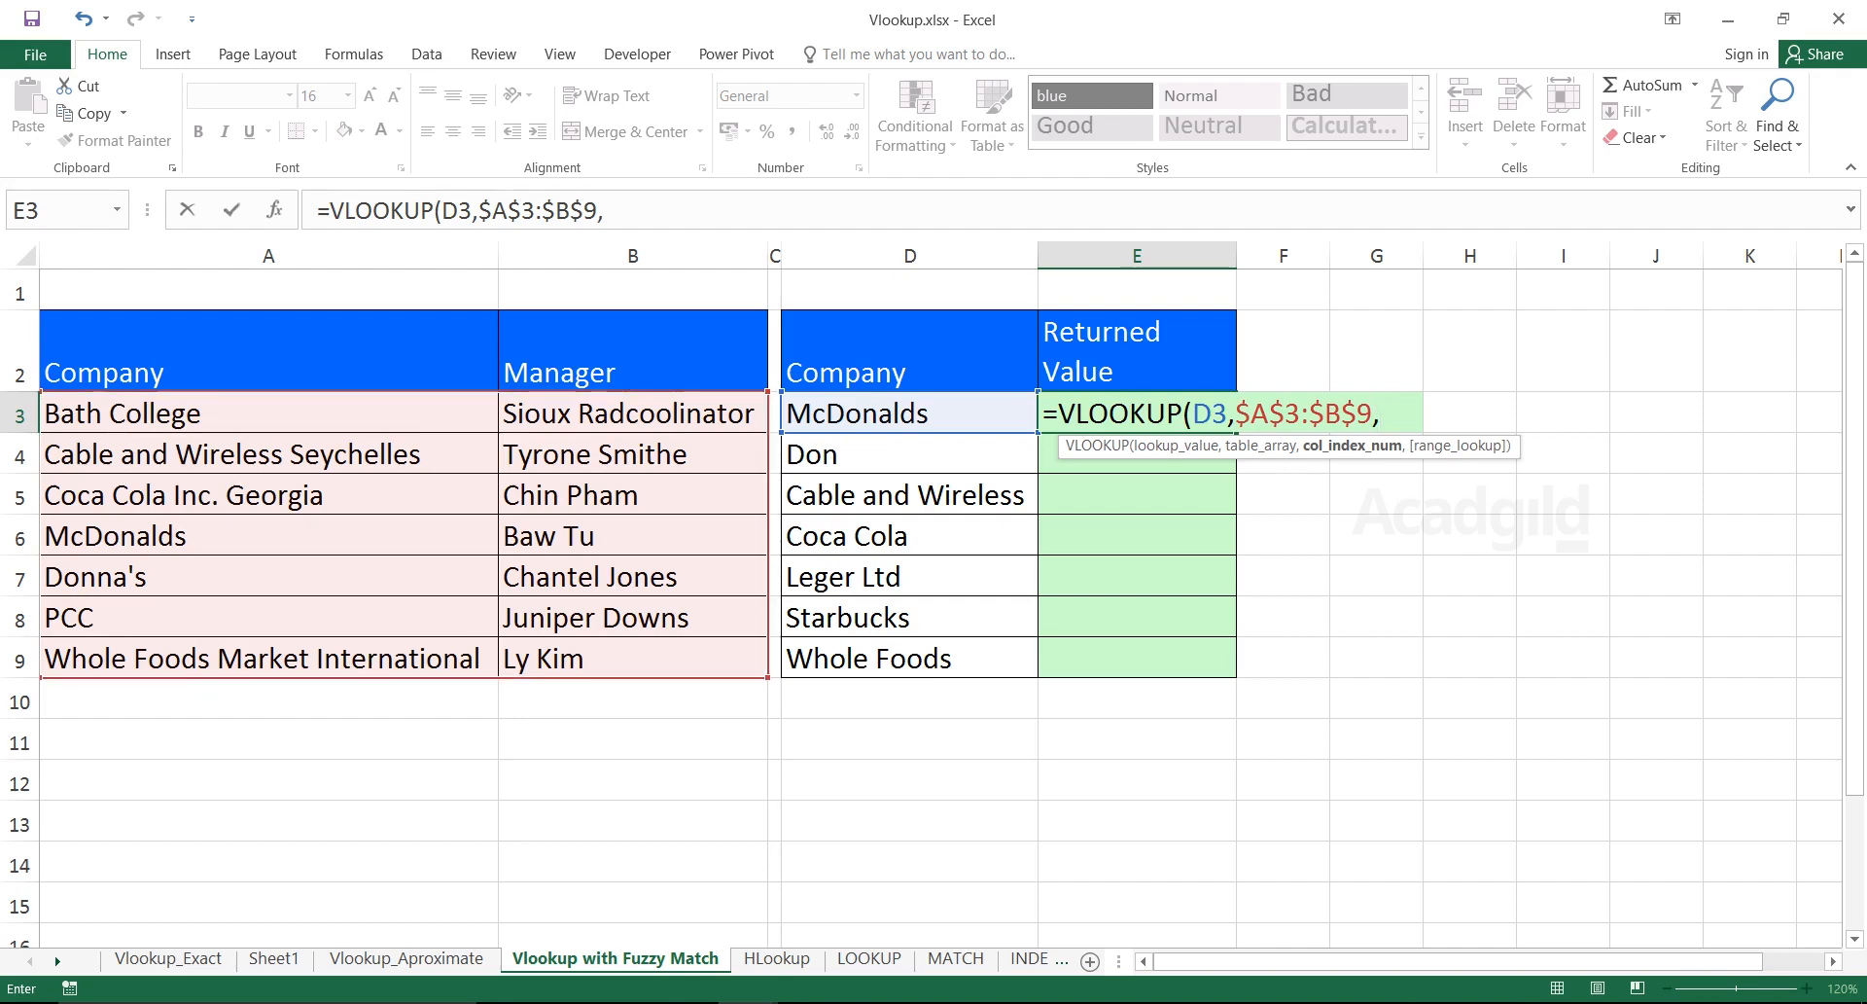
type("2,0)")
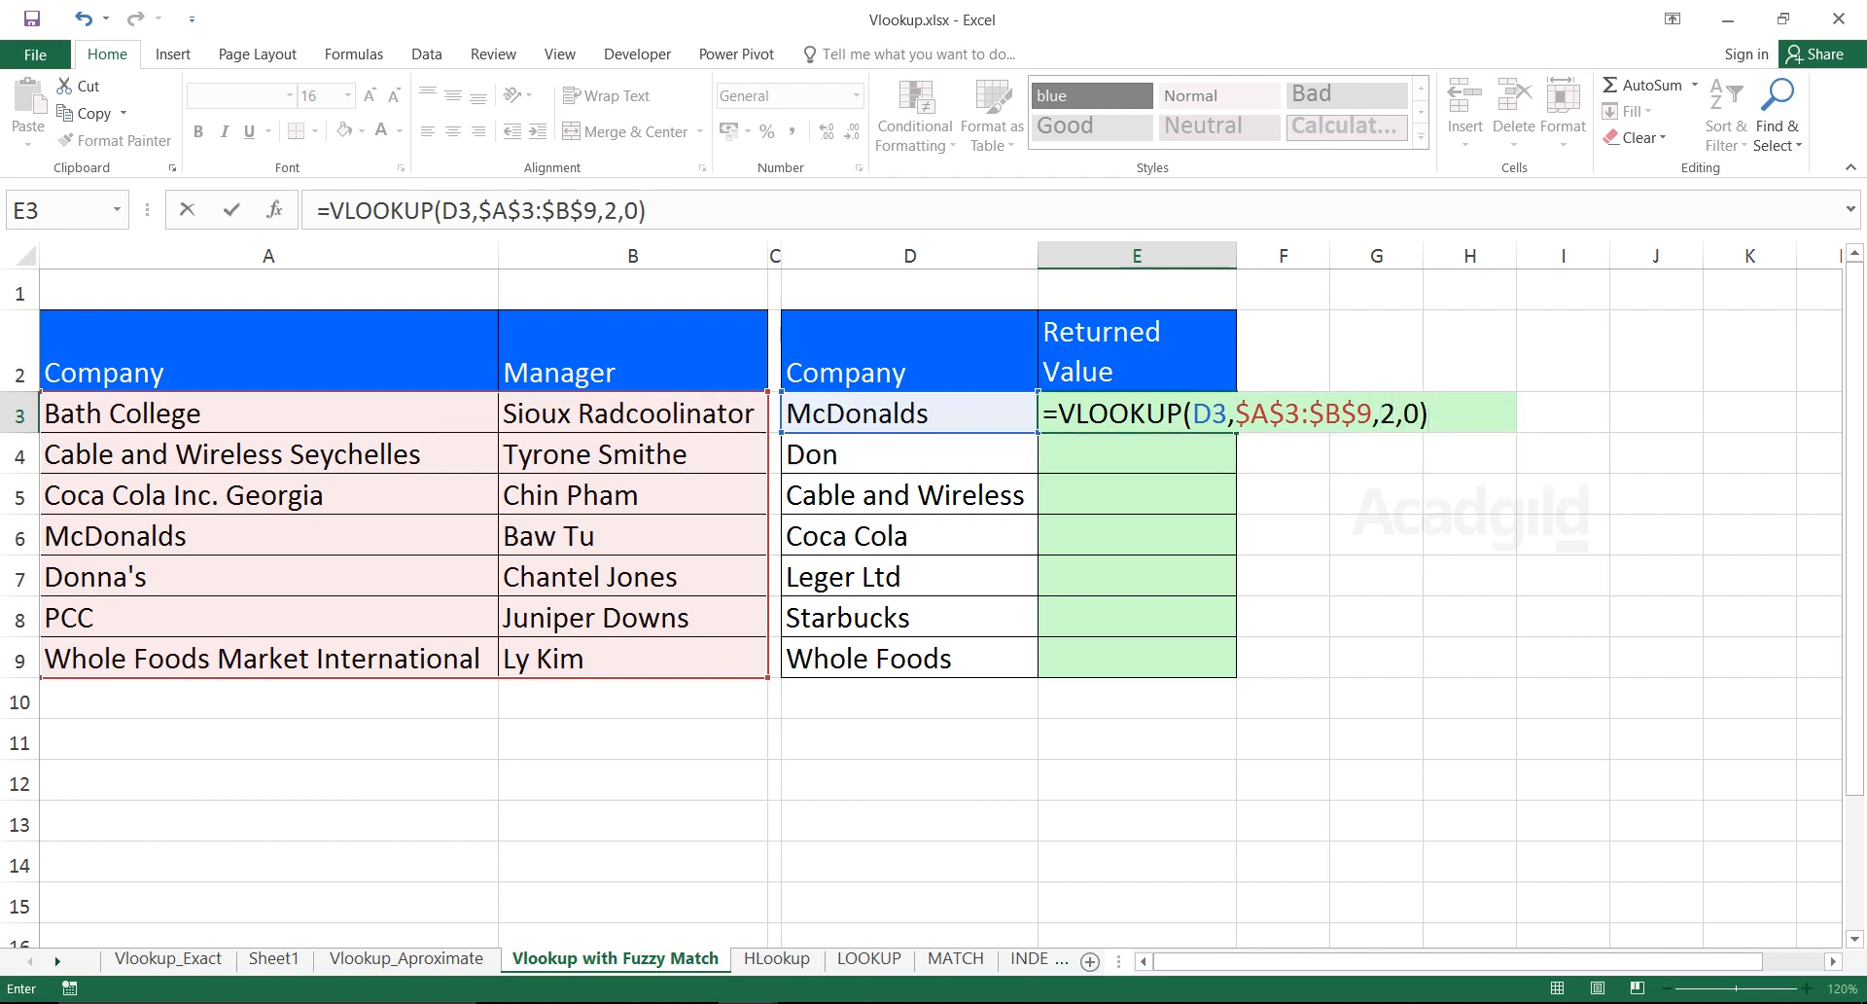
key("Return")
key("Up")
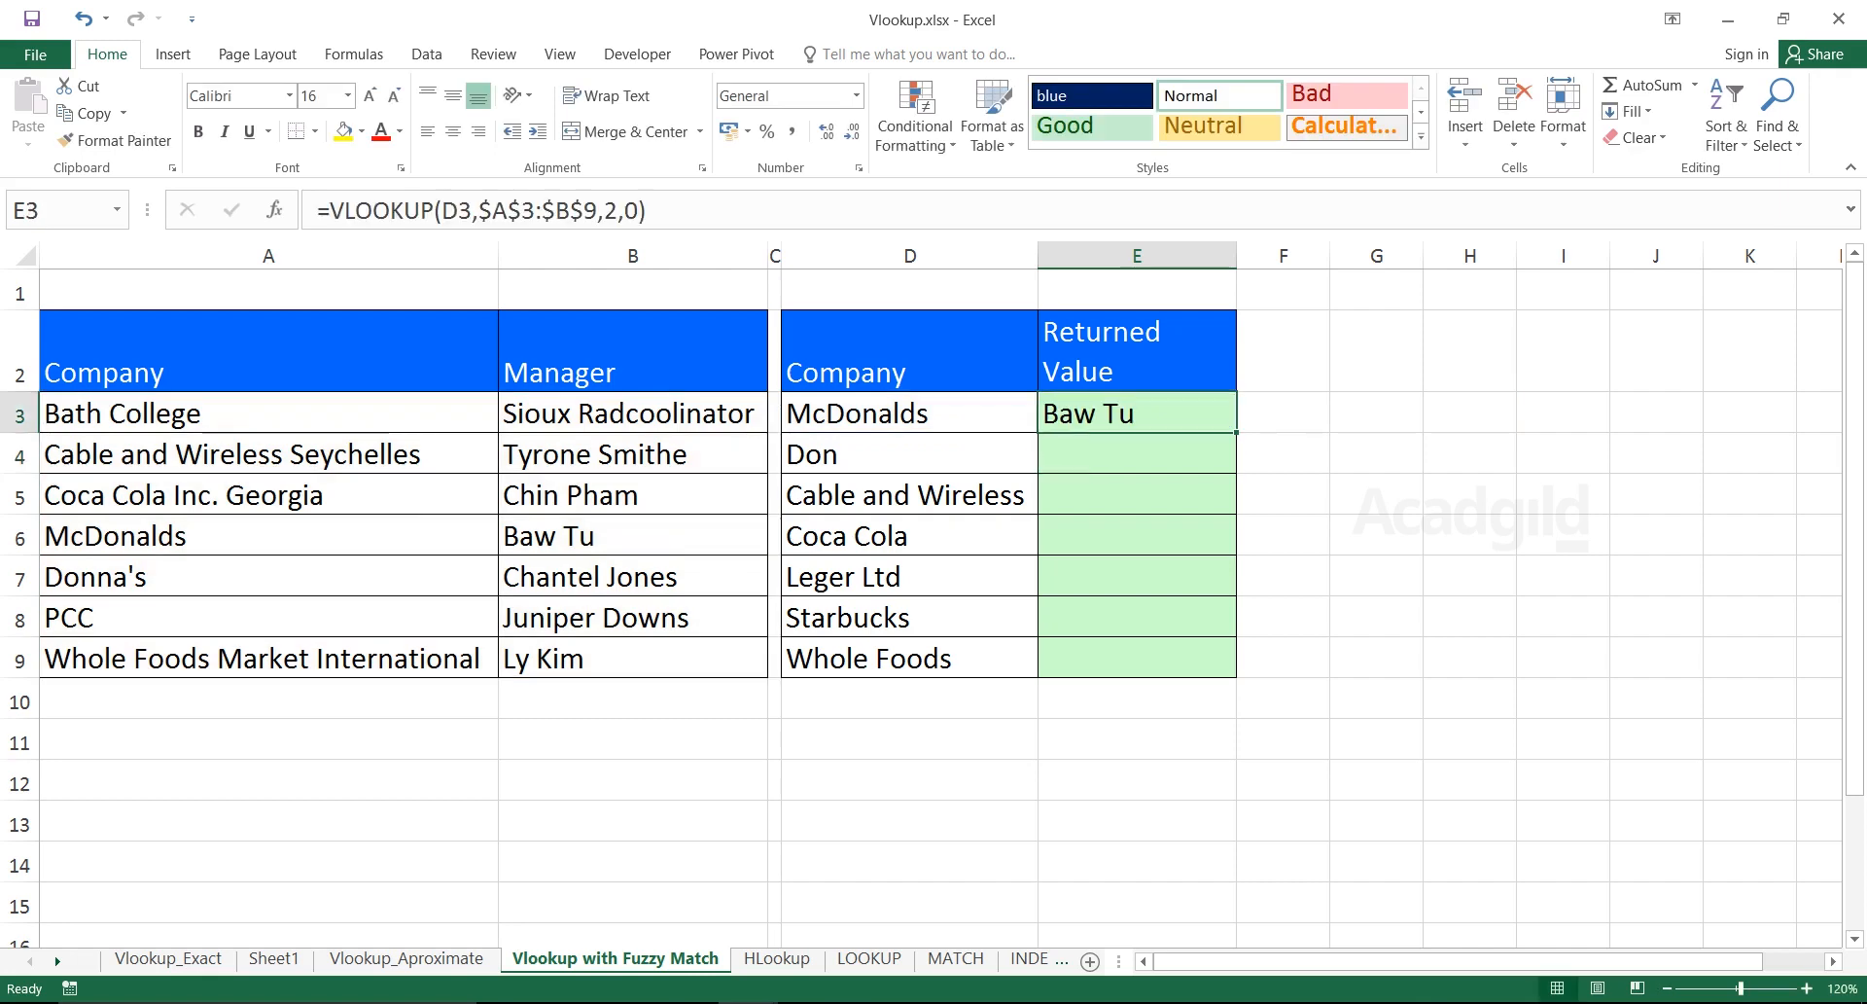
left_click_drag(1236, 431, 1233, 663)
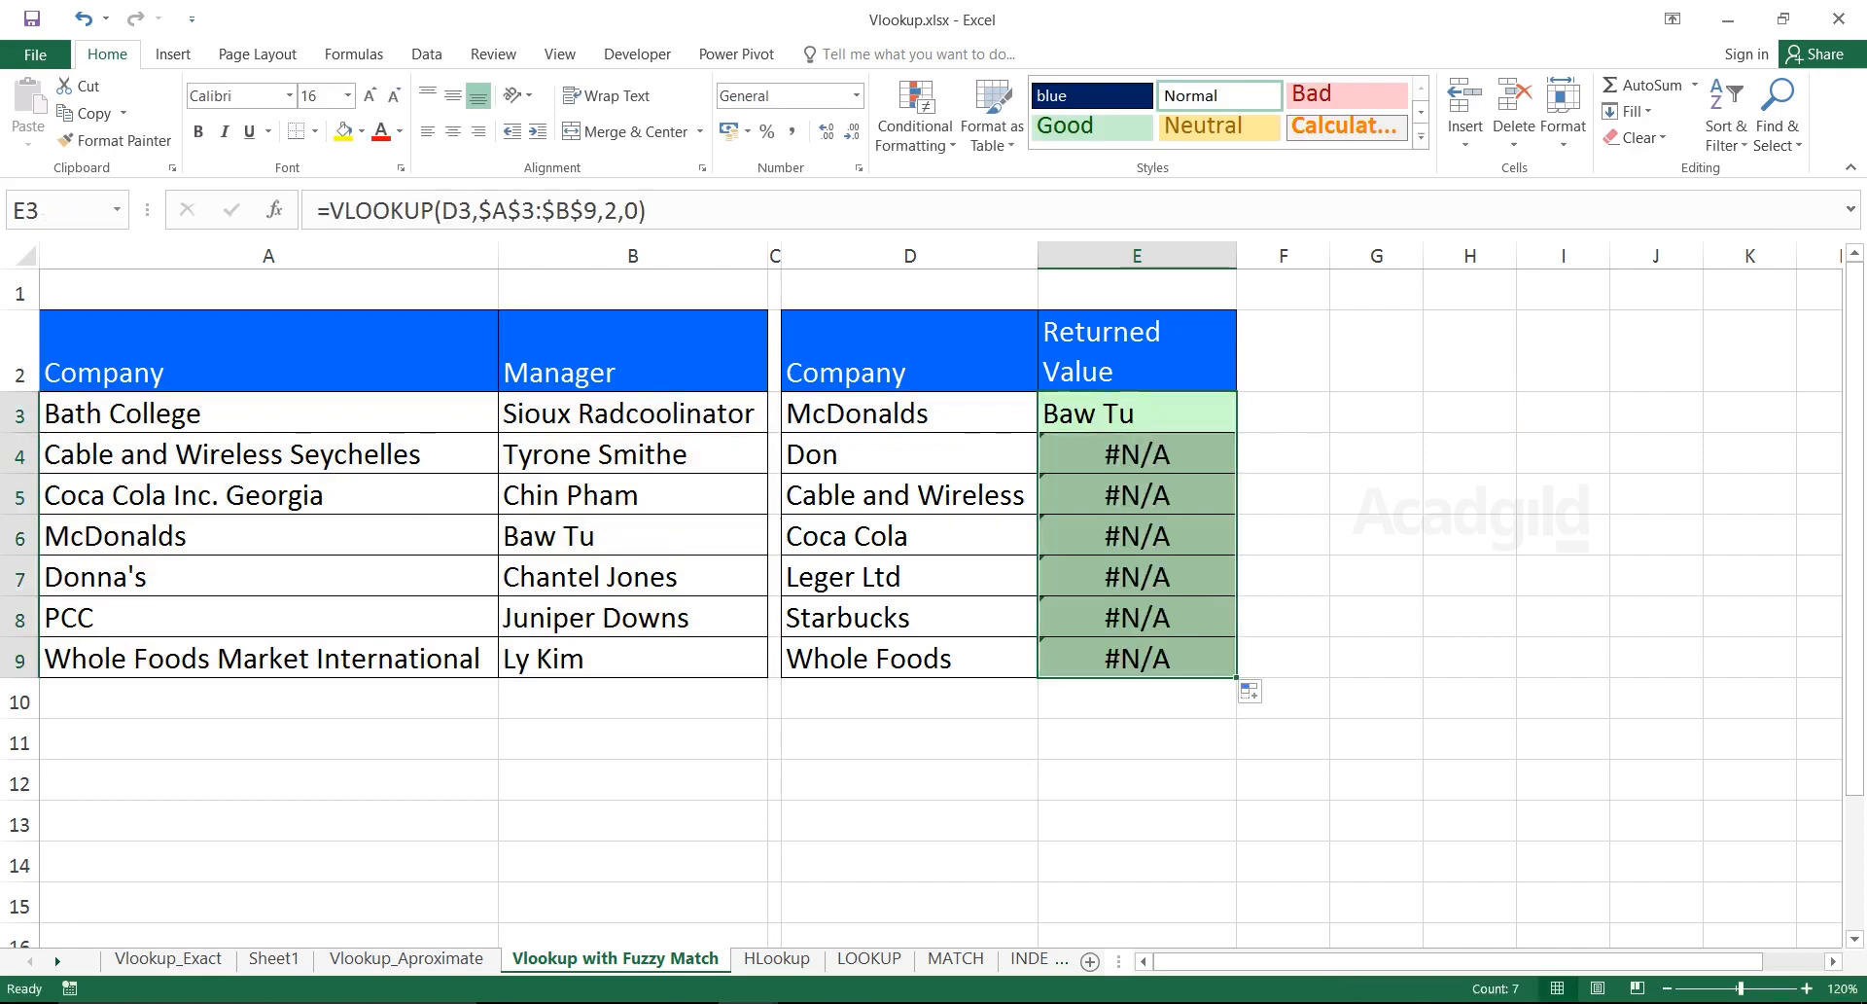
left_click_drag(933, 414, 1120, 415)
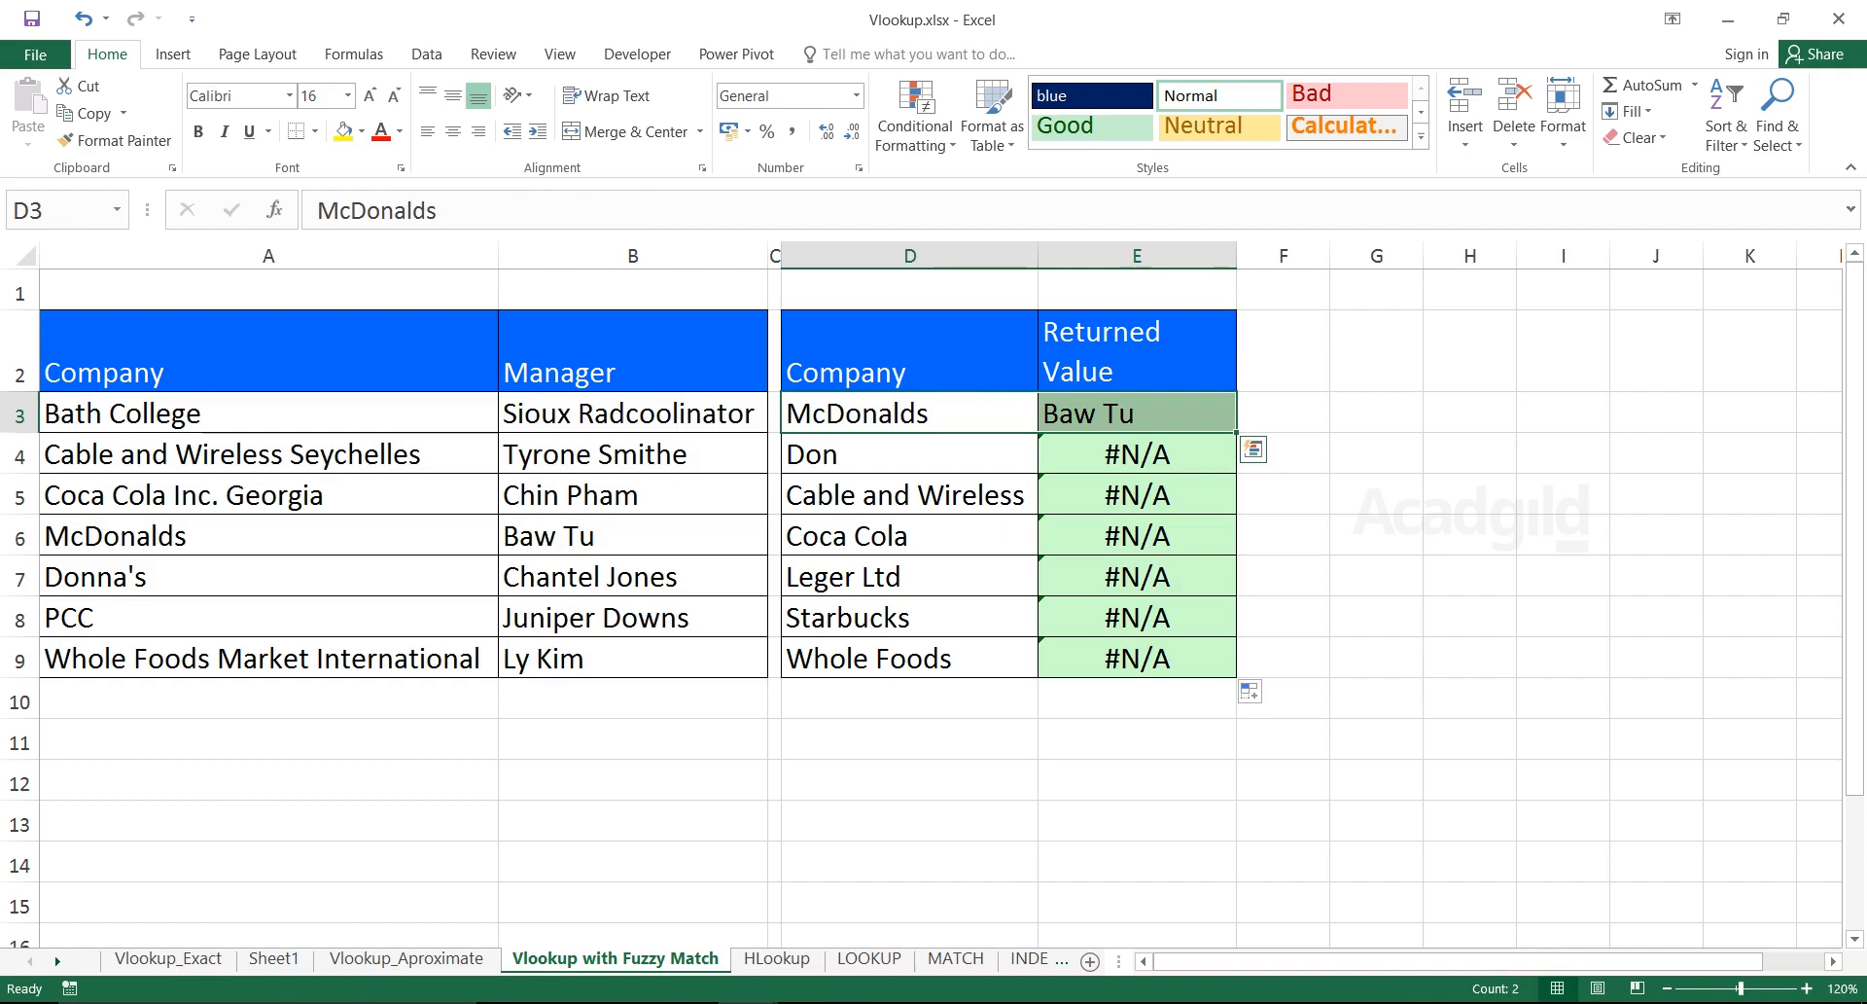
left_click_drag(291, 536, 583, 536)
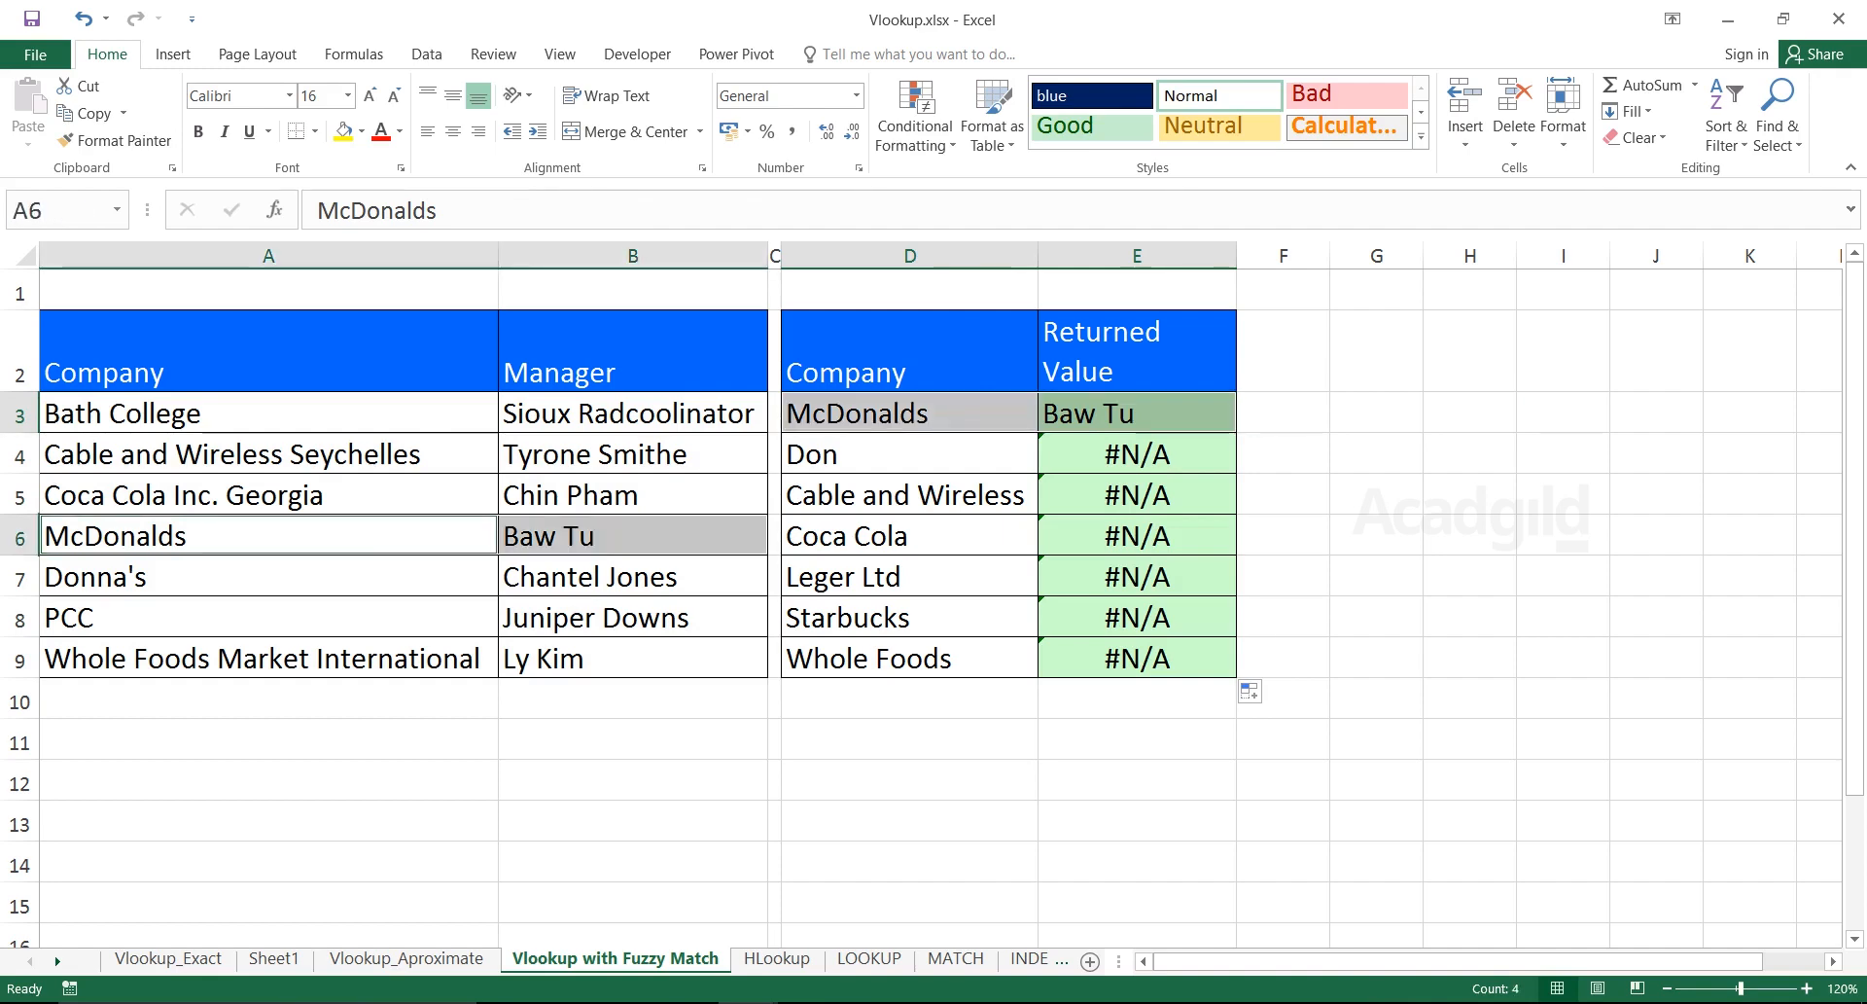
left_click_drag(904, 454, 1138, 658)
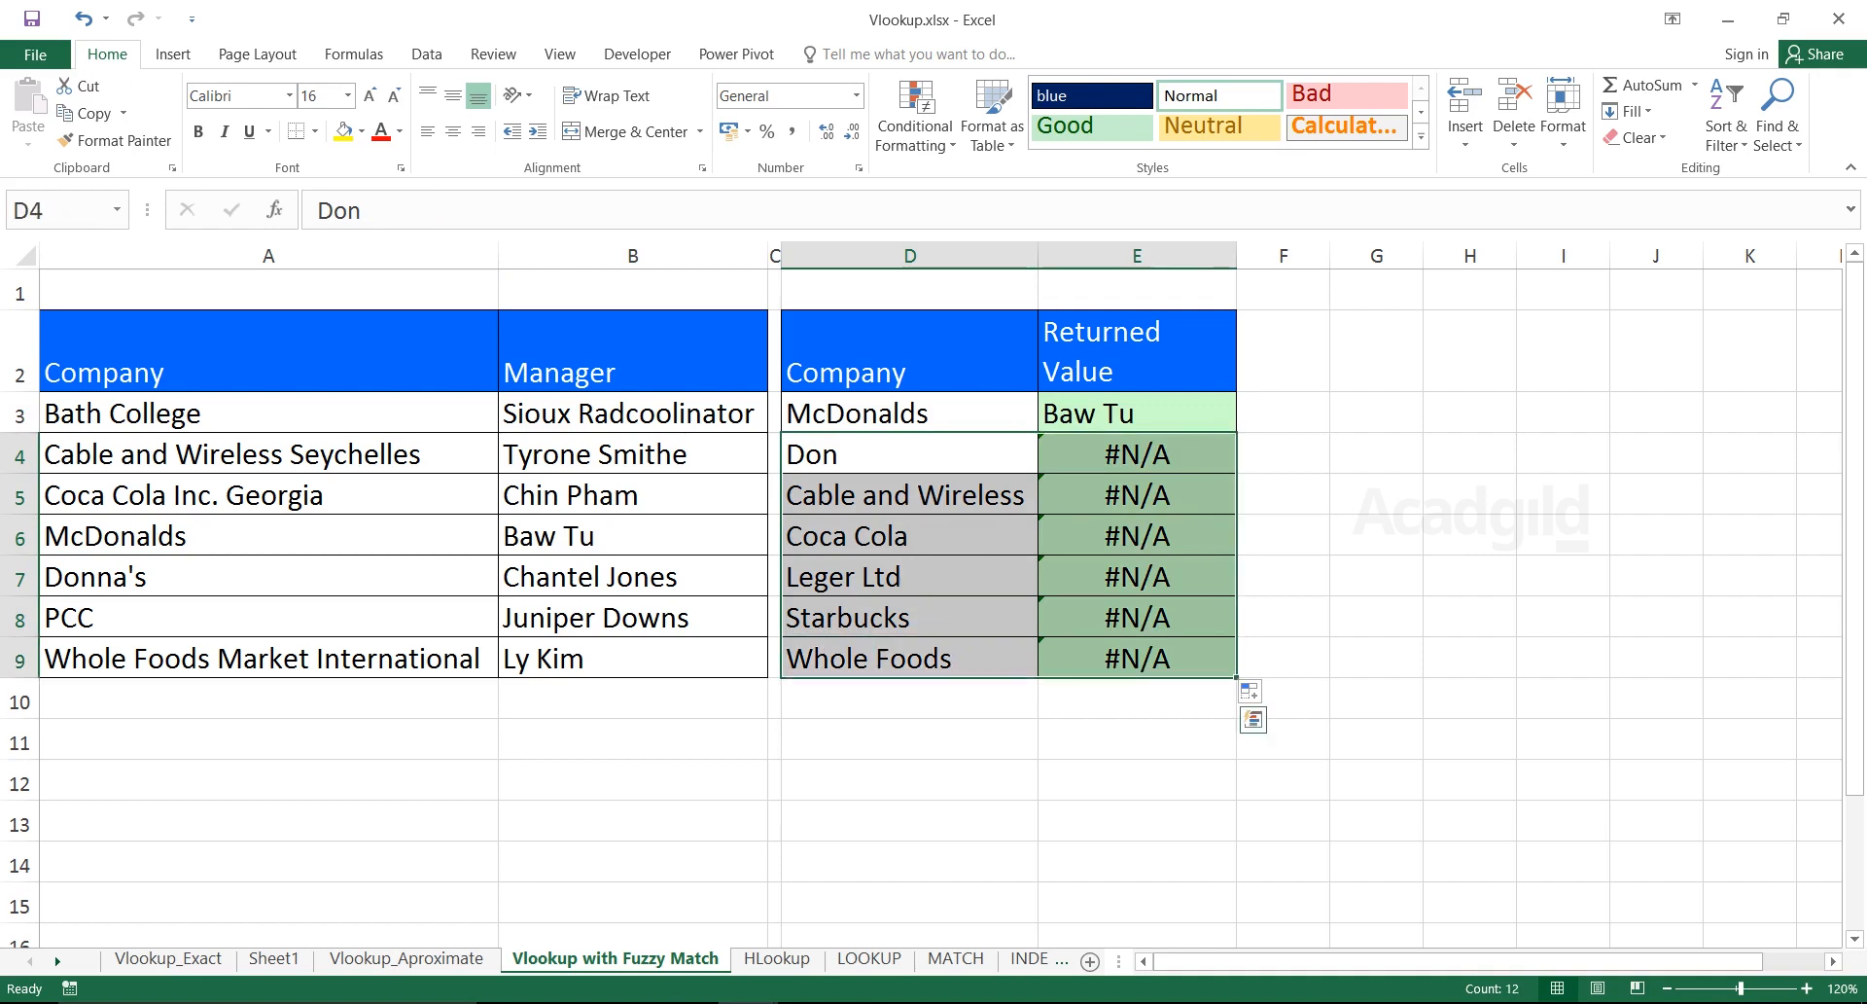
left_click_drag(904, 454, 904, 659)
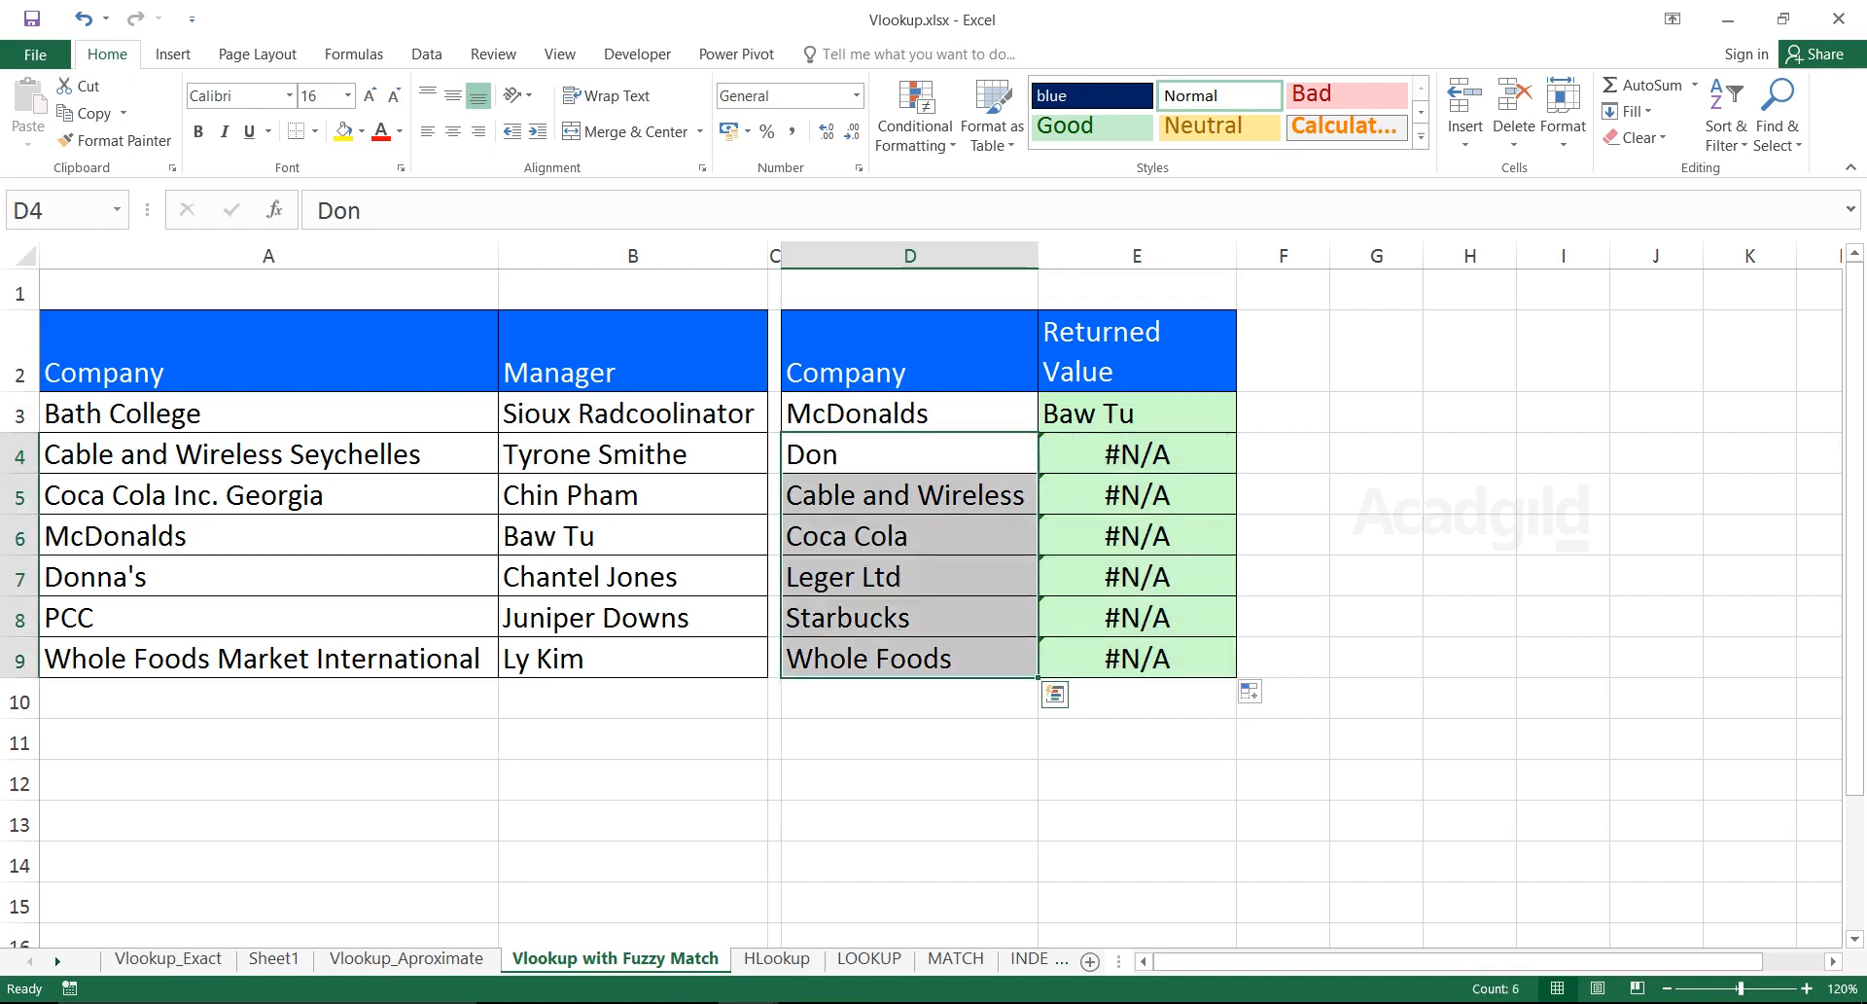
left_click_drag(1138, 454, 1138, 658)
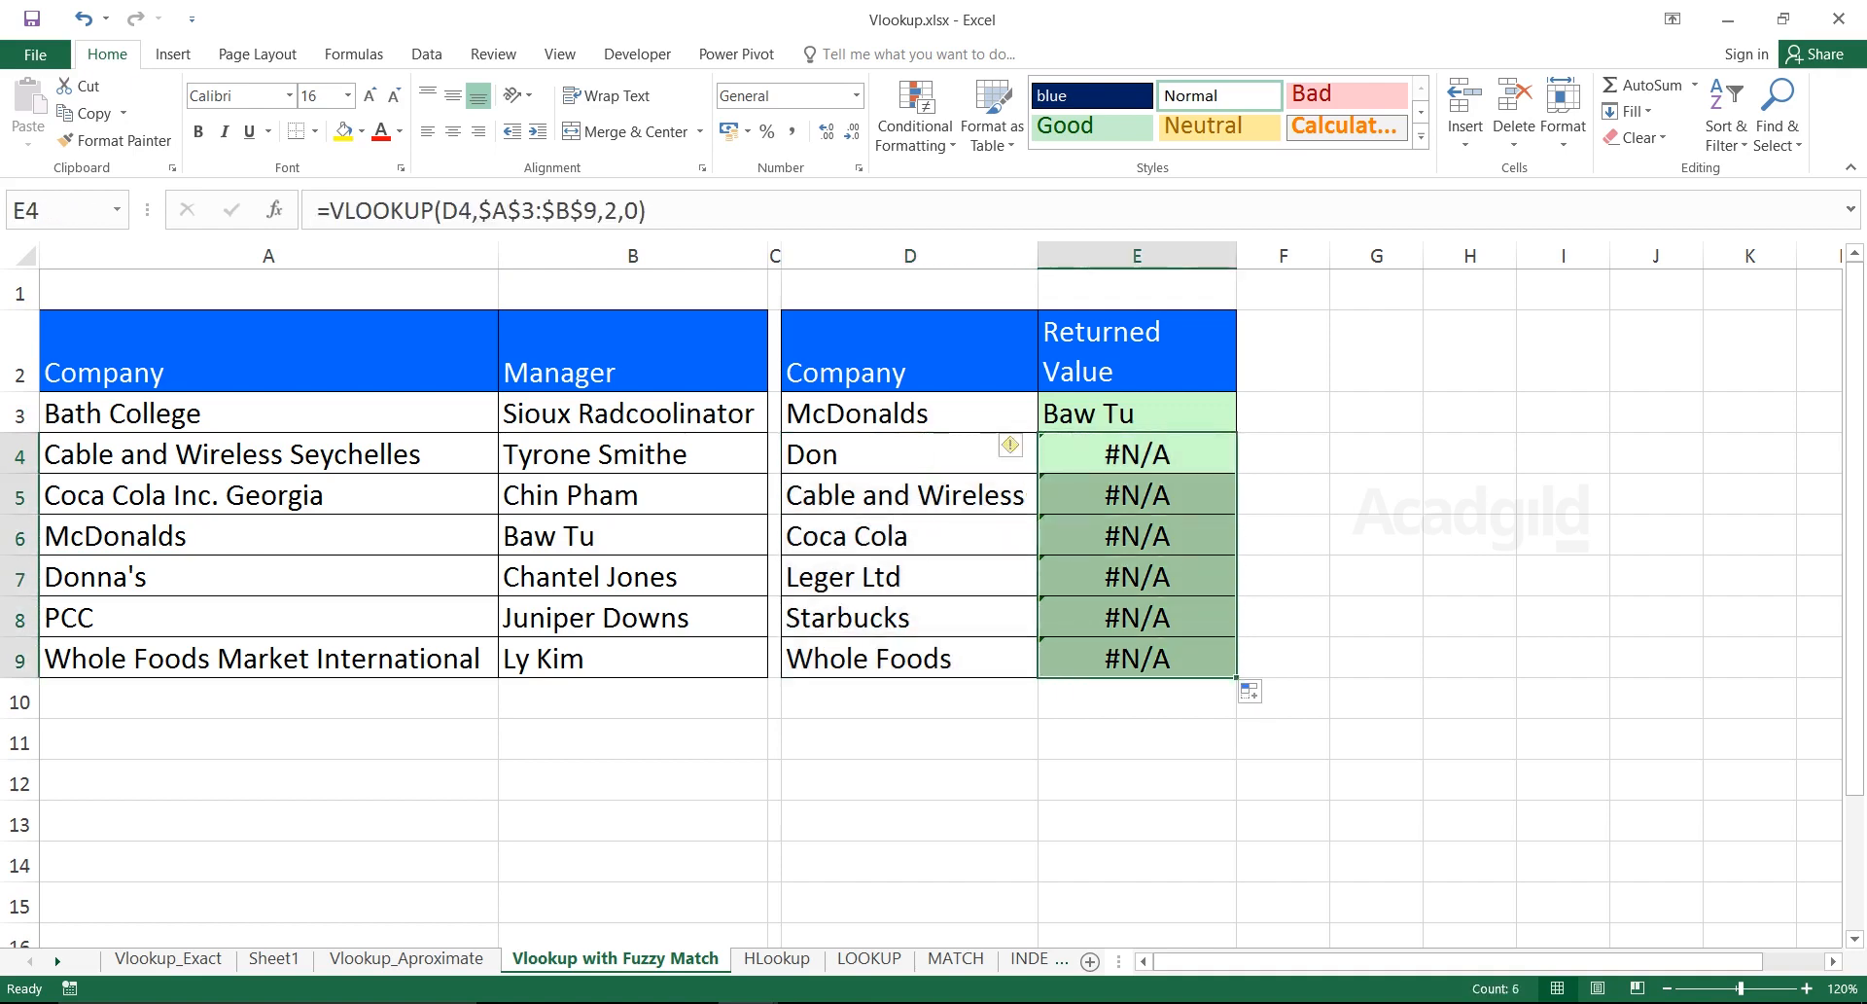
left_click(909, 495)
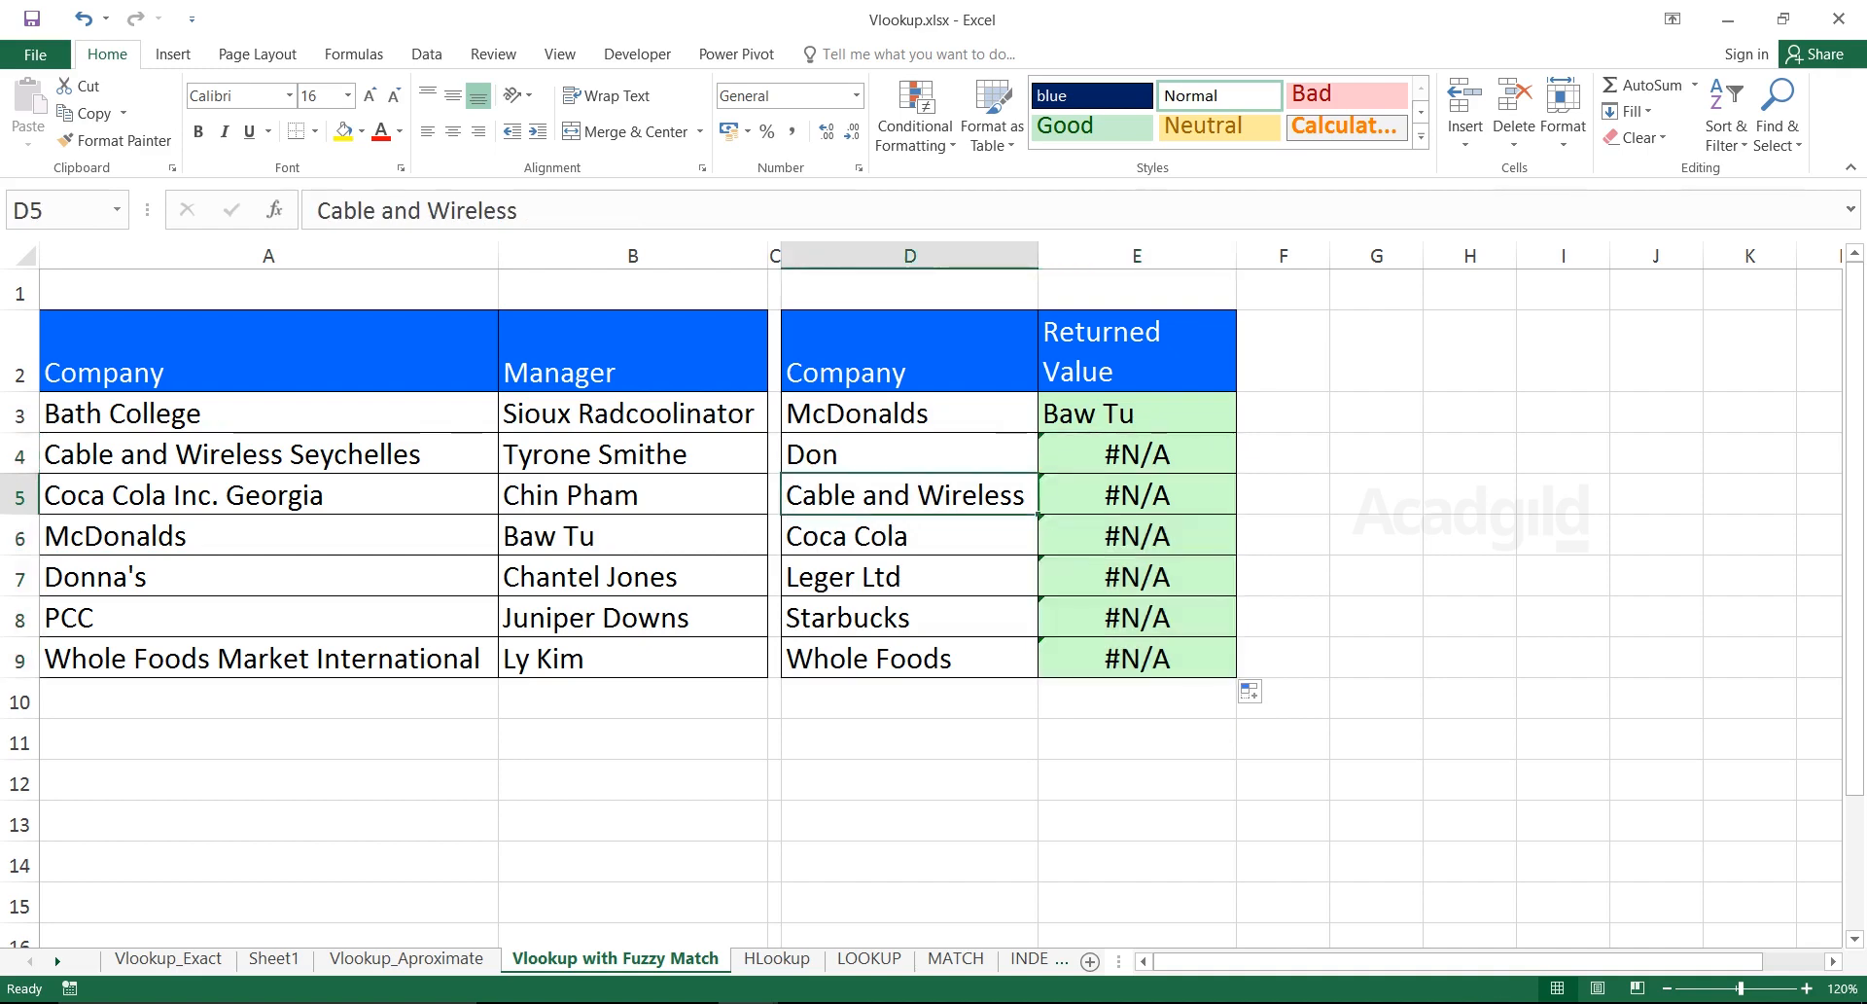
left_click(268, 454)
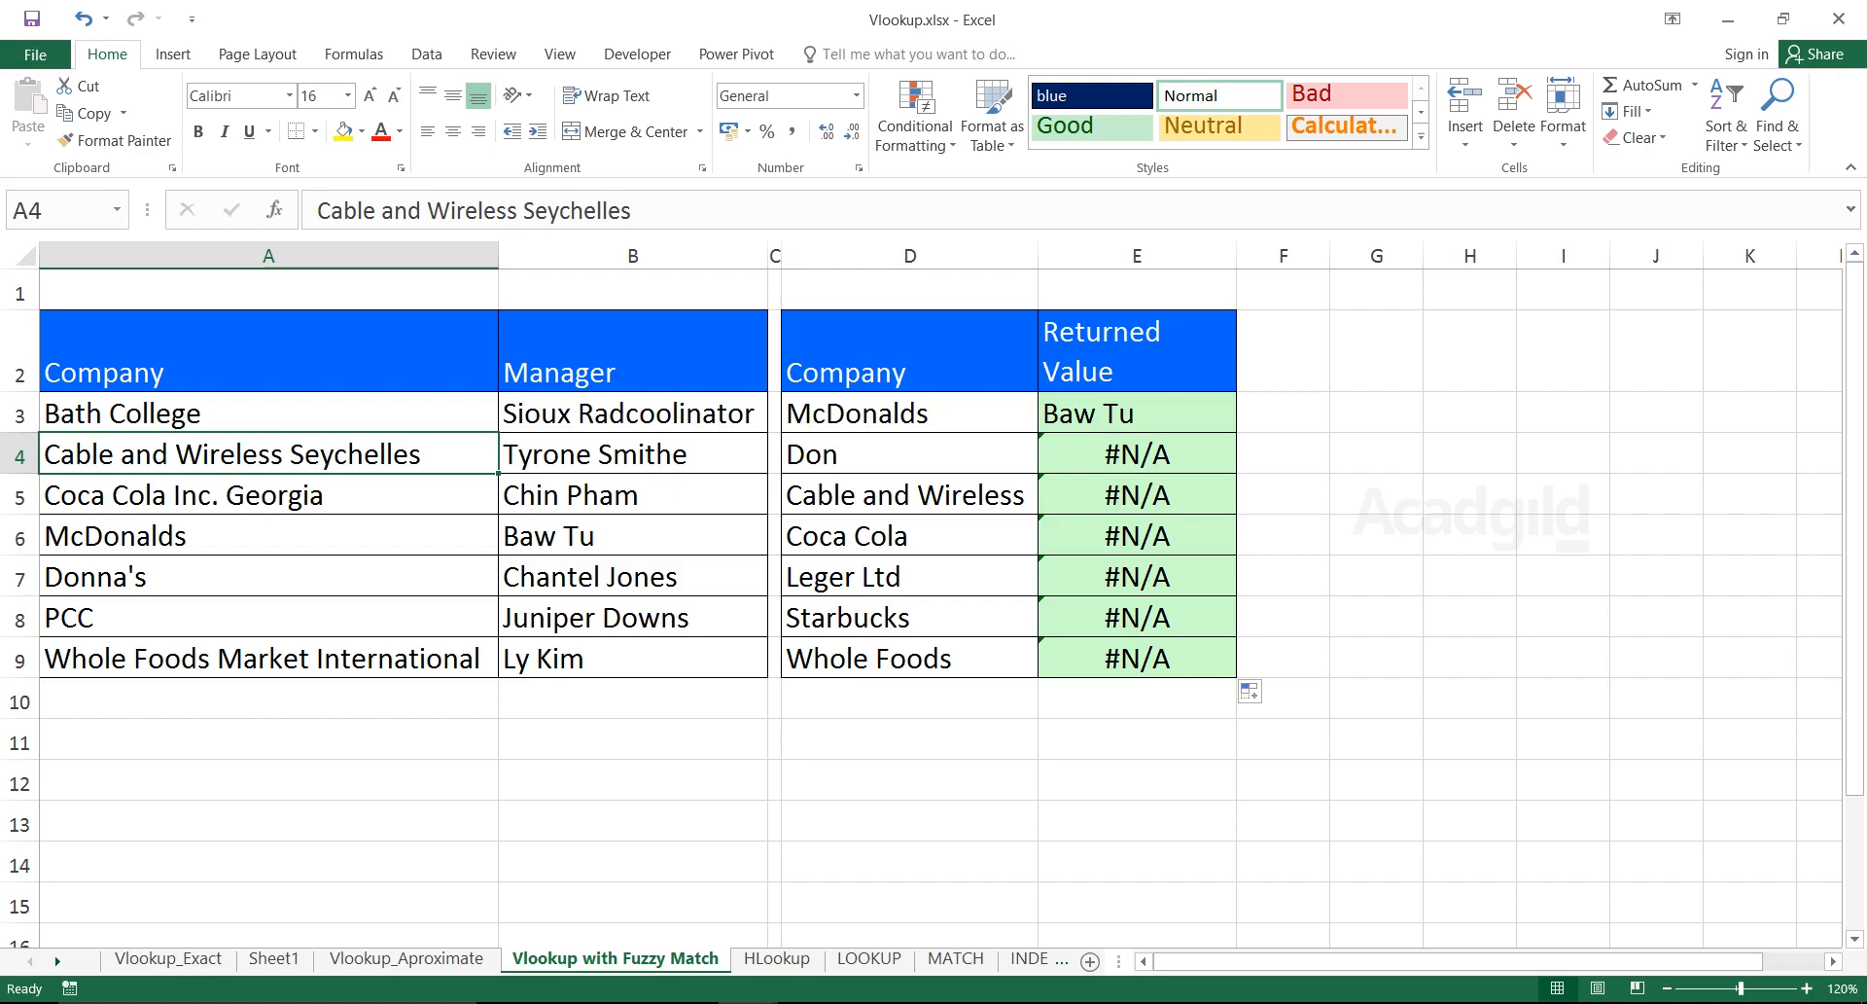
left_click(1137, 413)
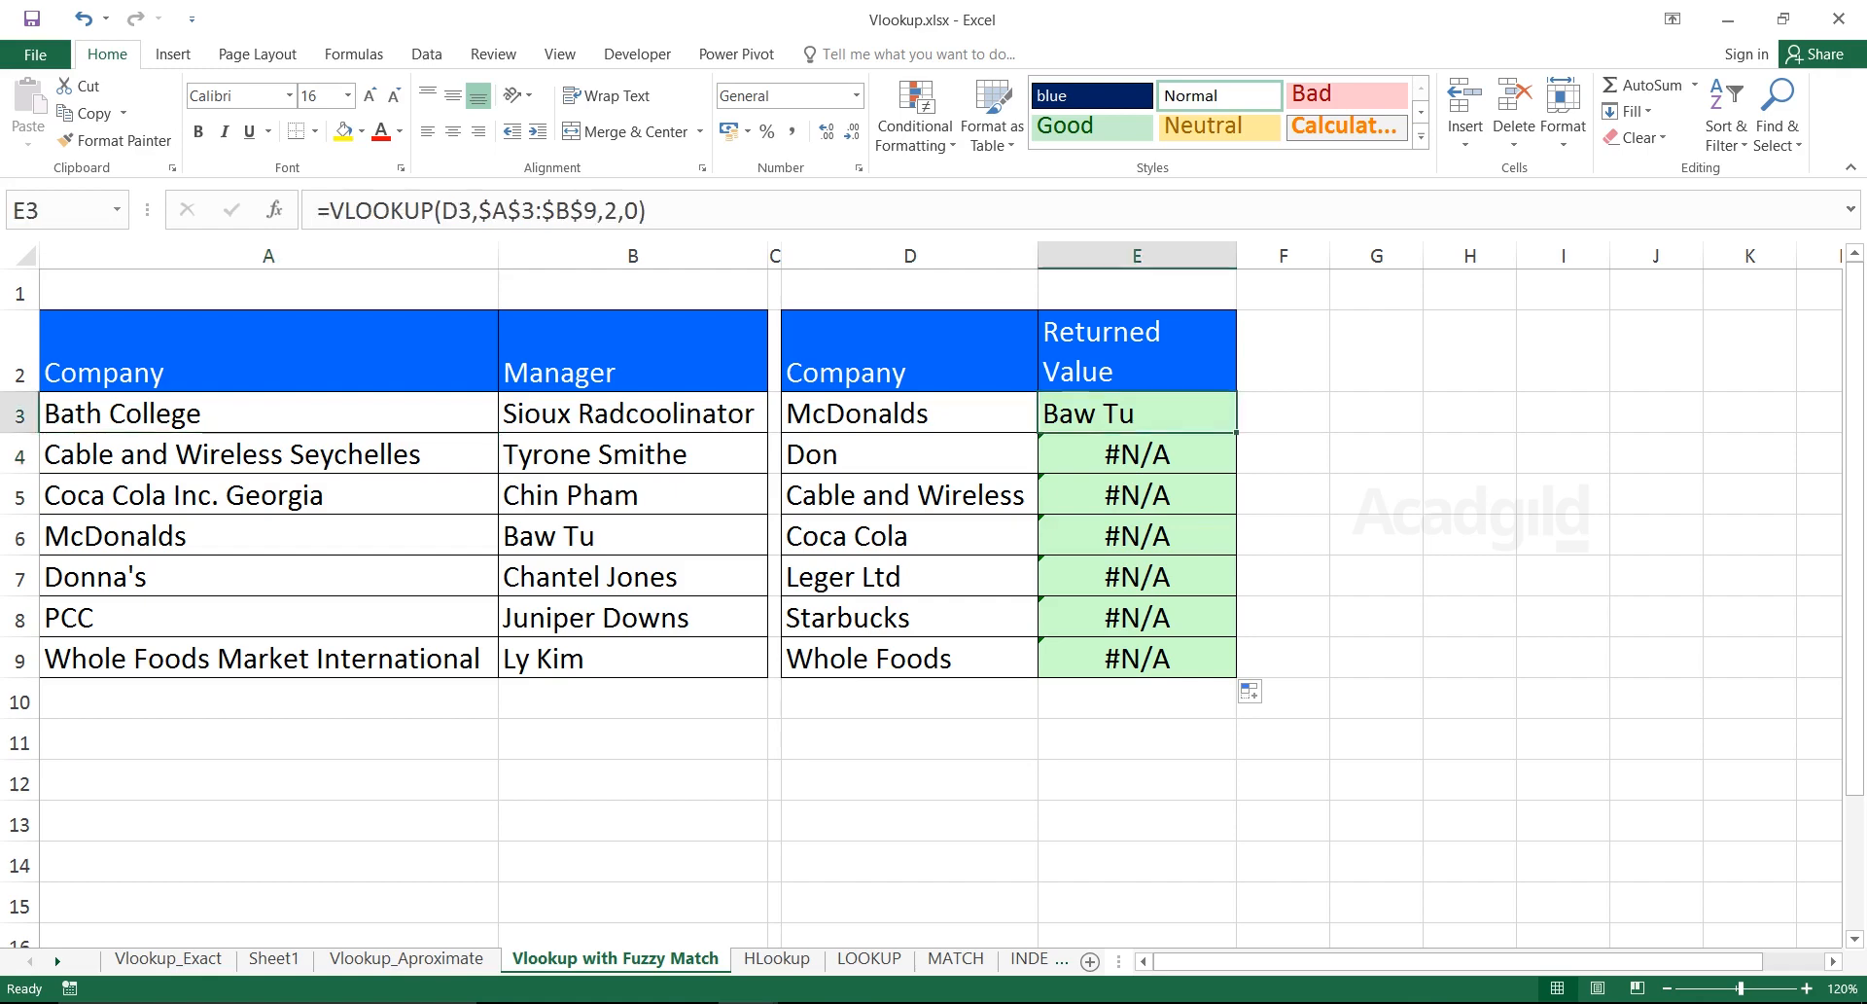
double_click(1108, 413)
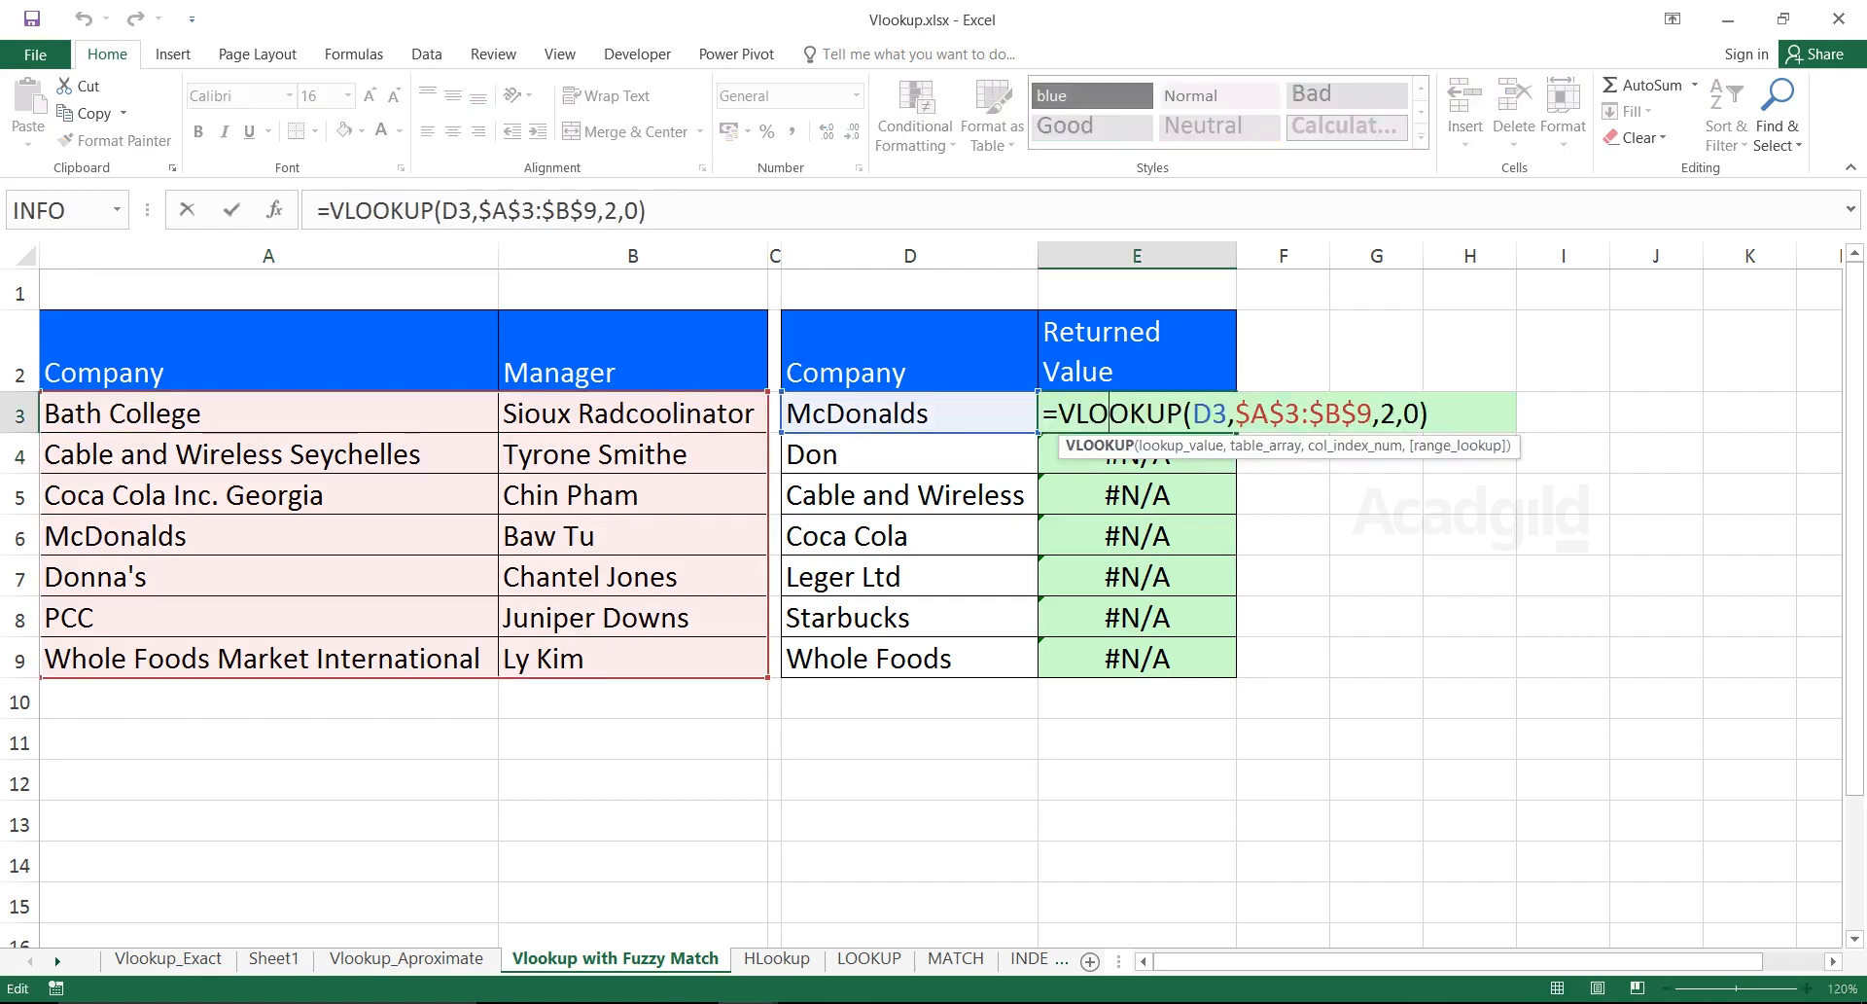
left_click(1192, 414)
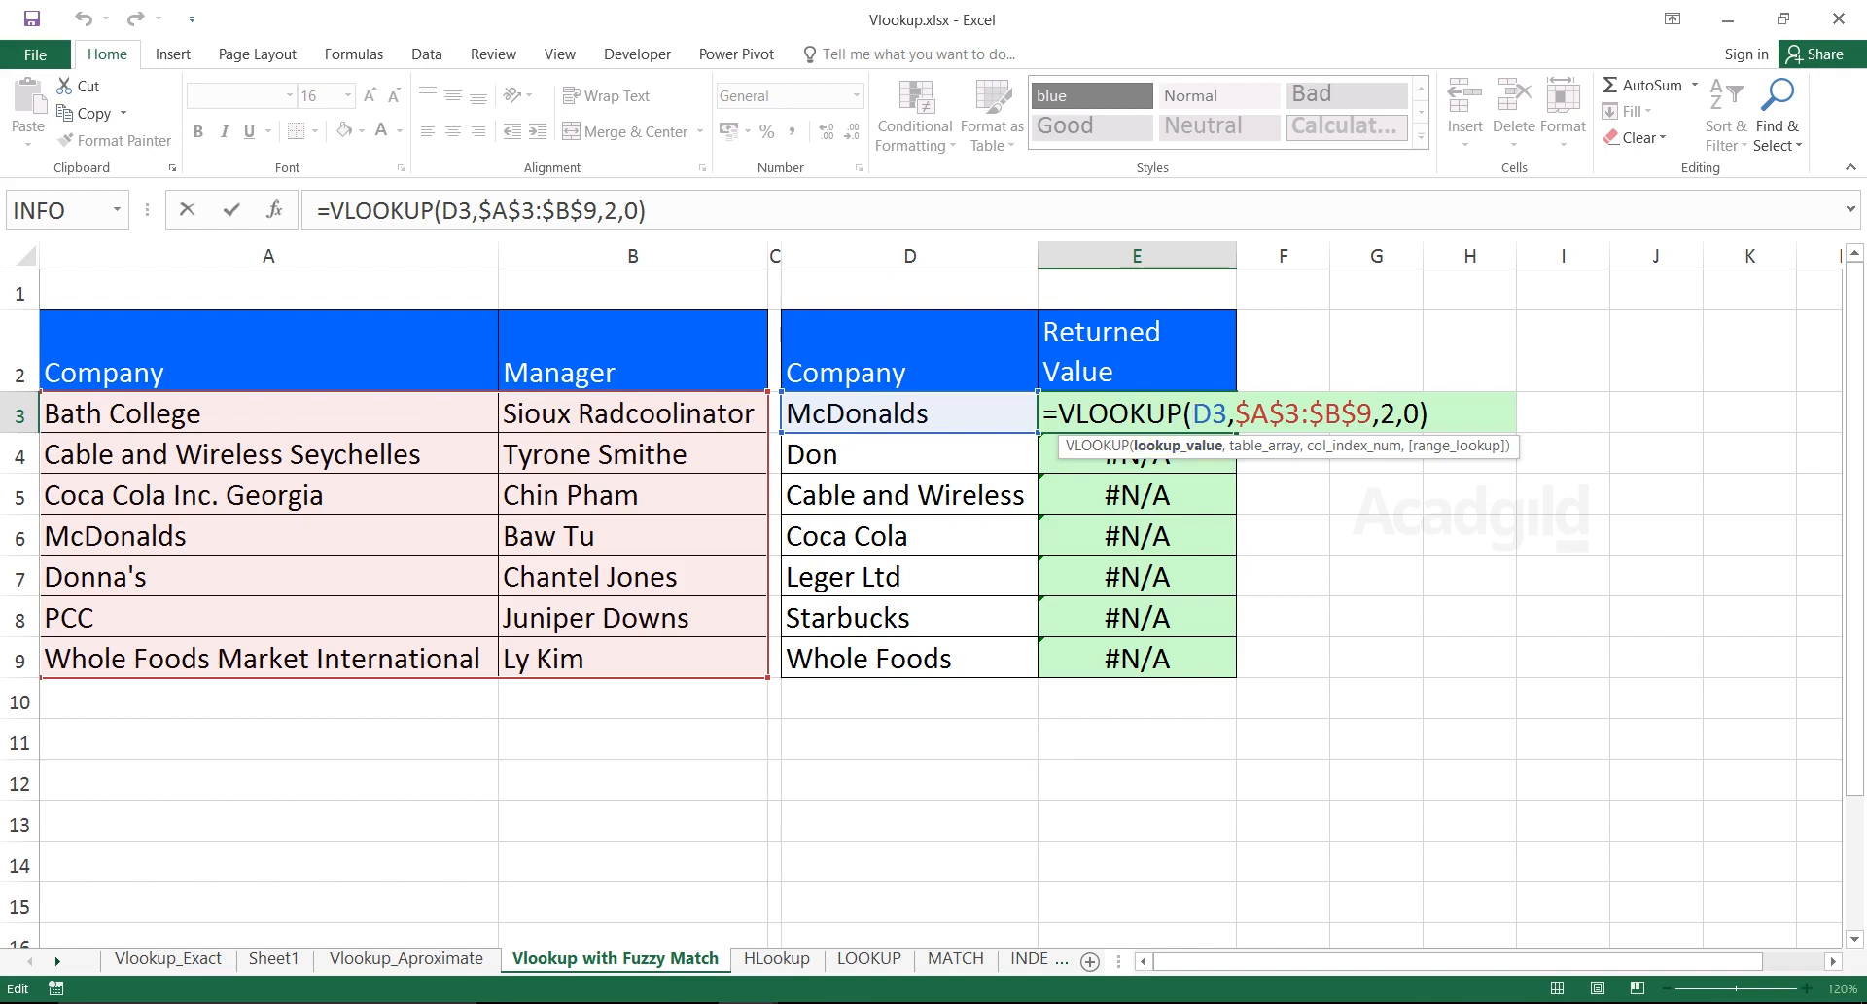
type("\"")
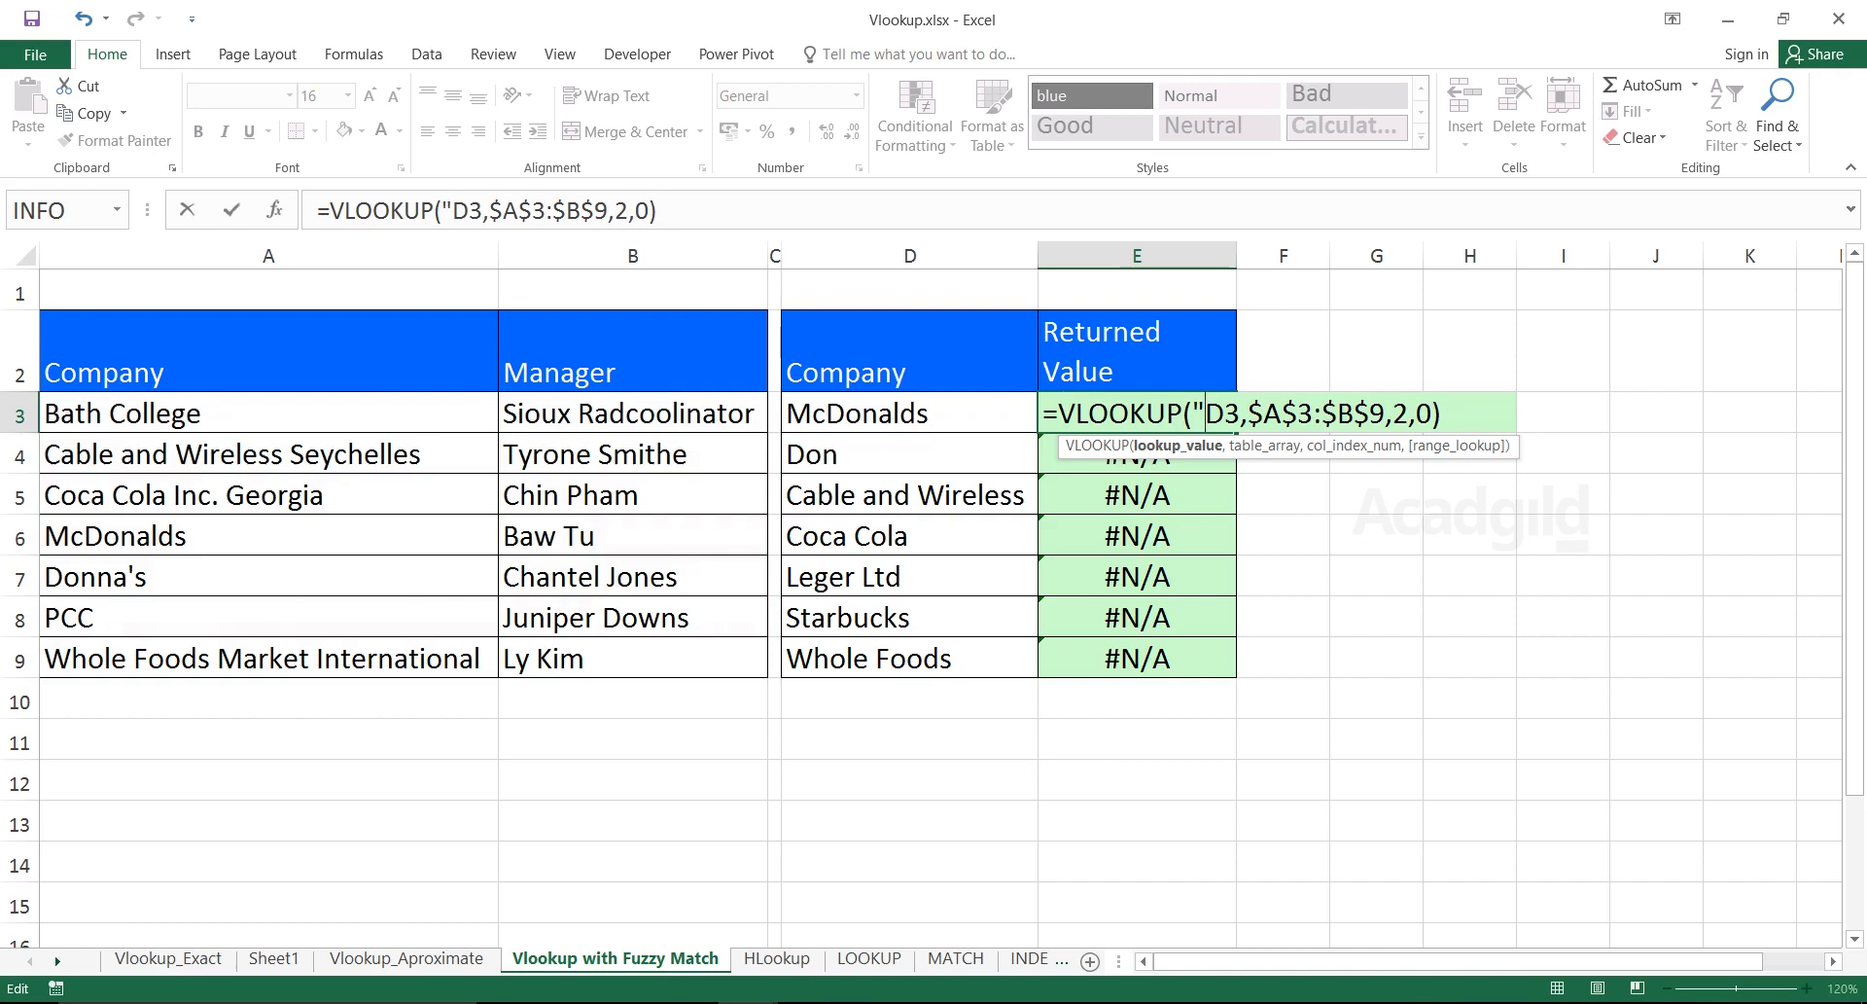
type("*\"")
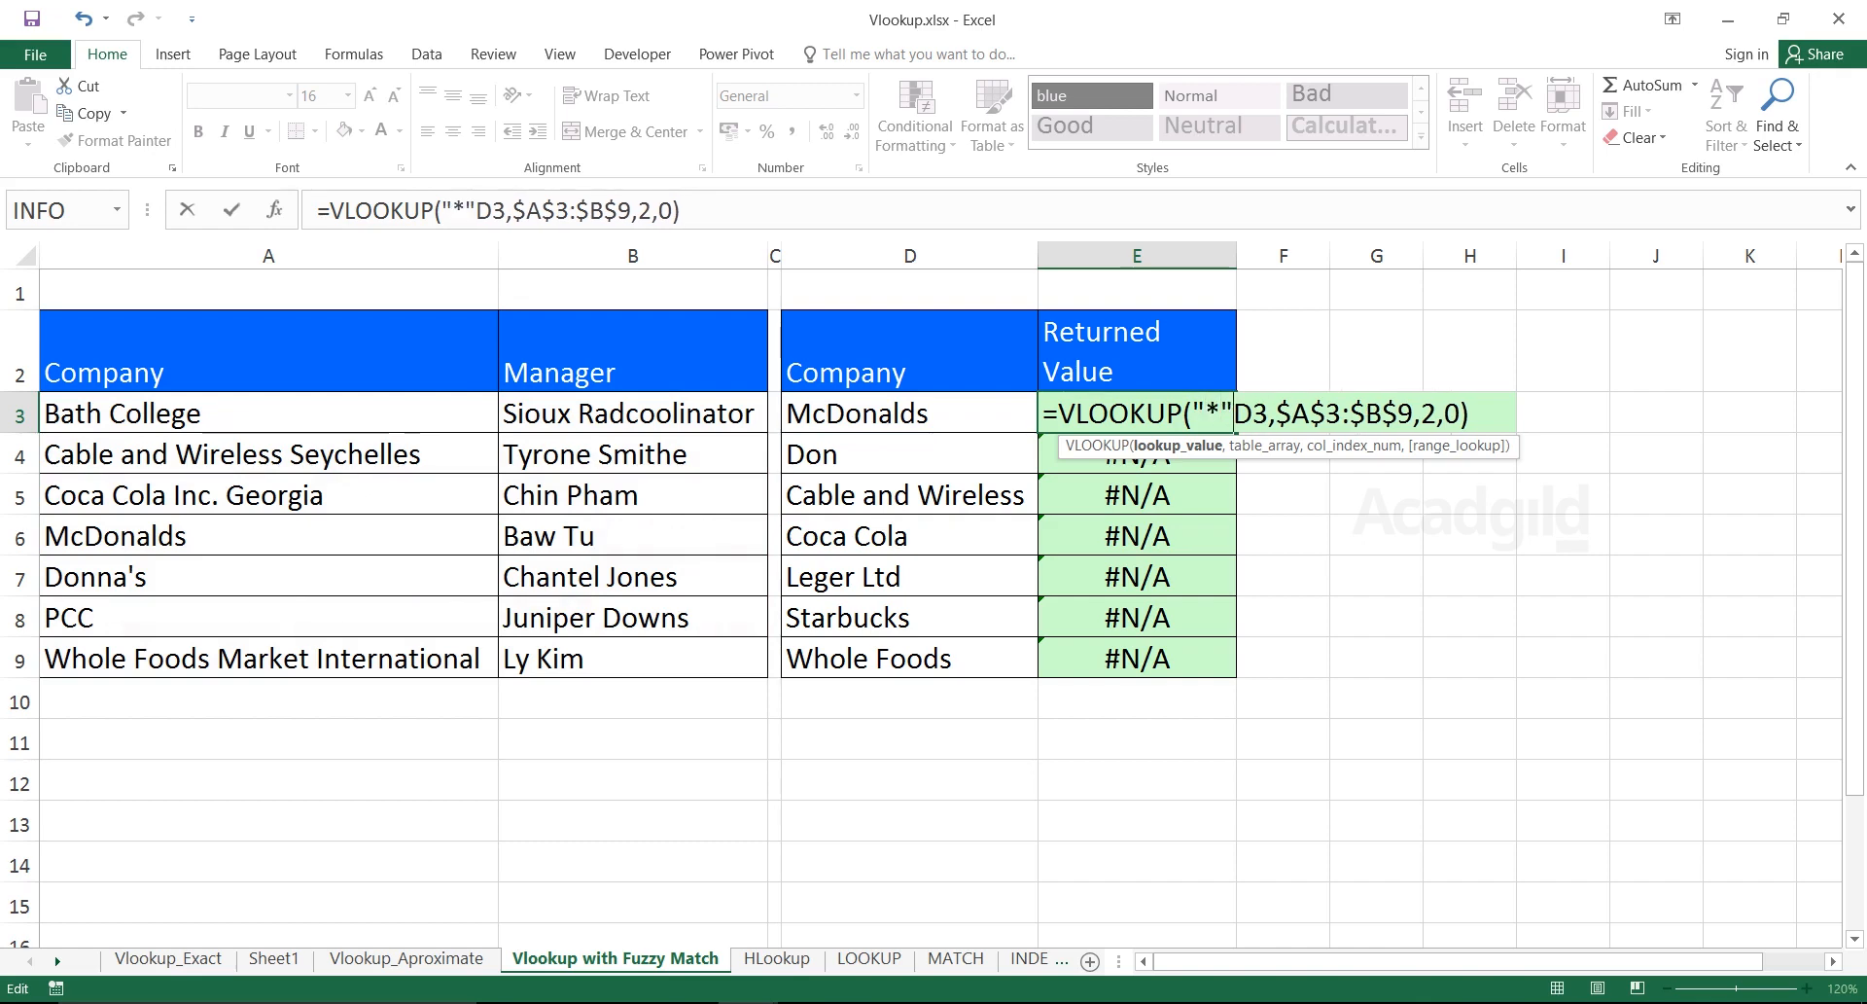
type("&")
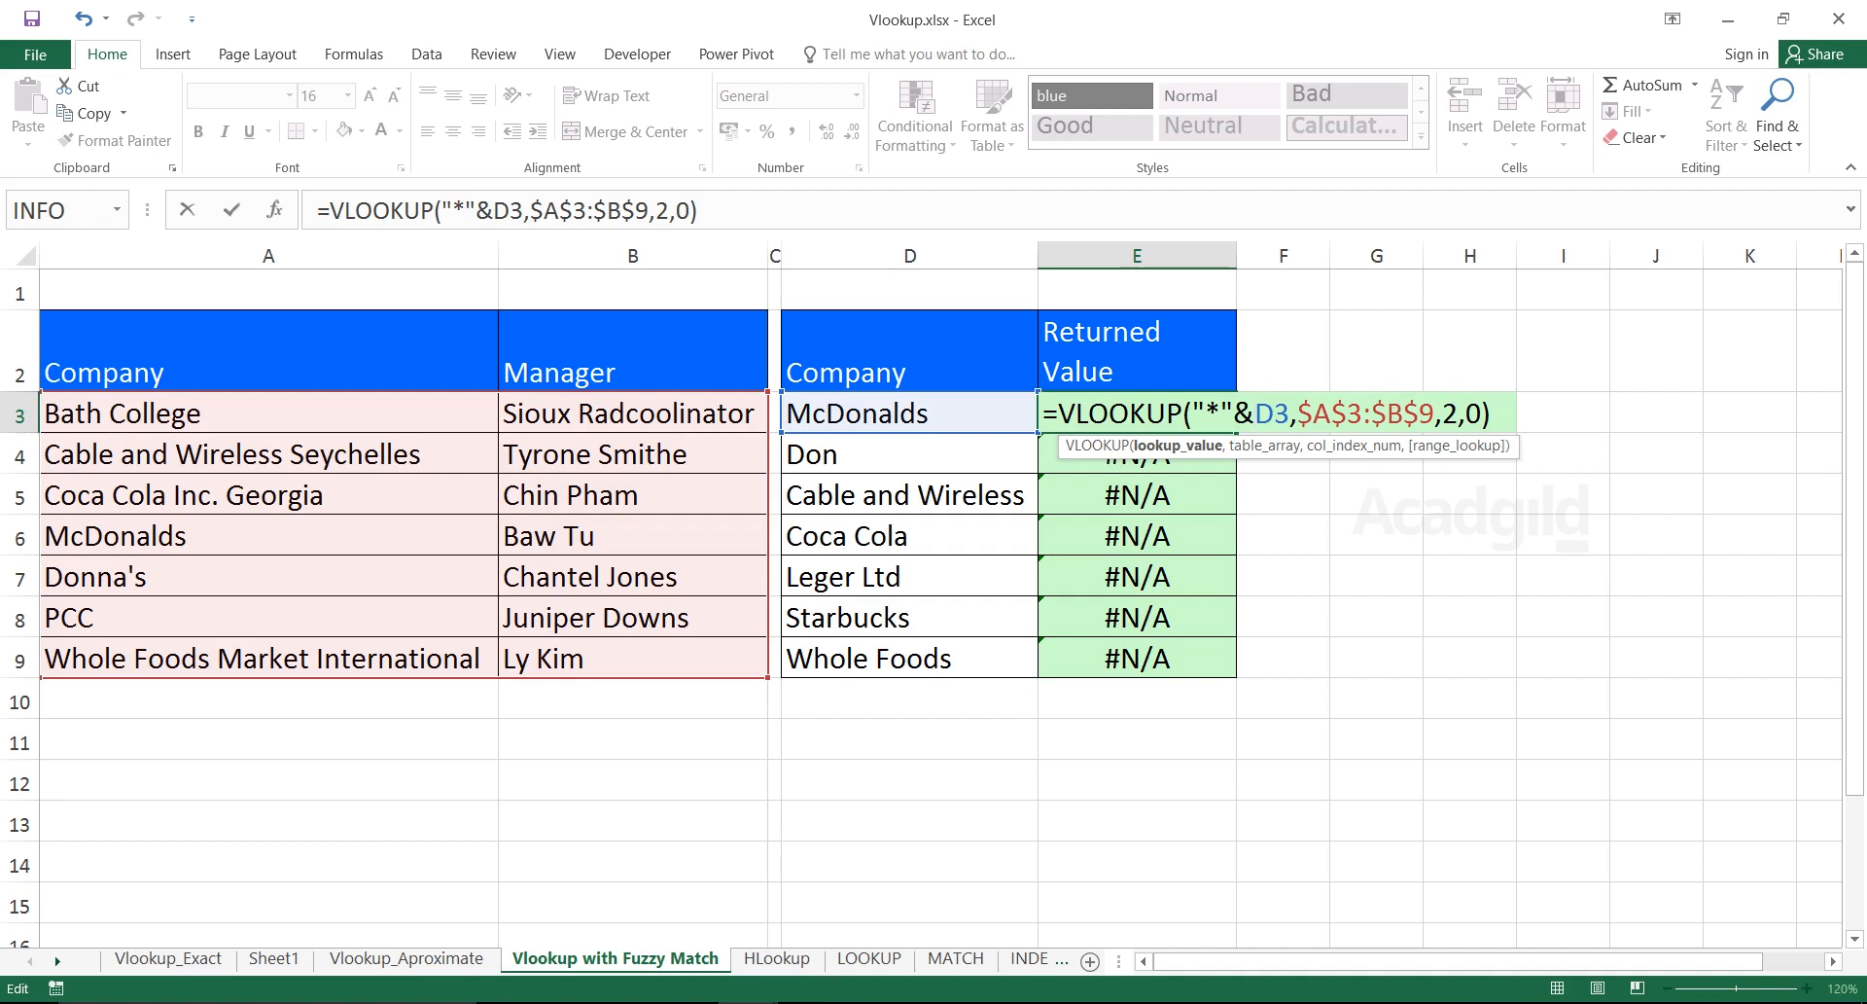
left_click(1299, 414)
key("Left")
type("&\"")
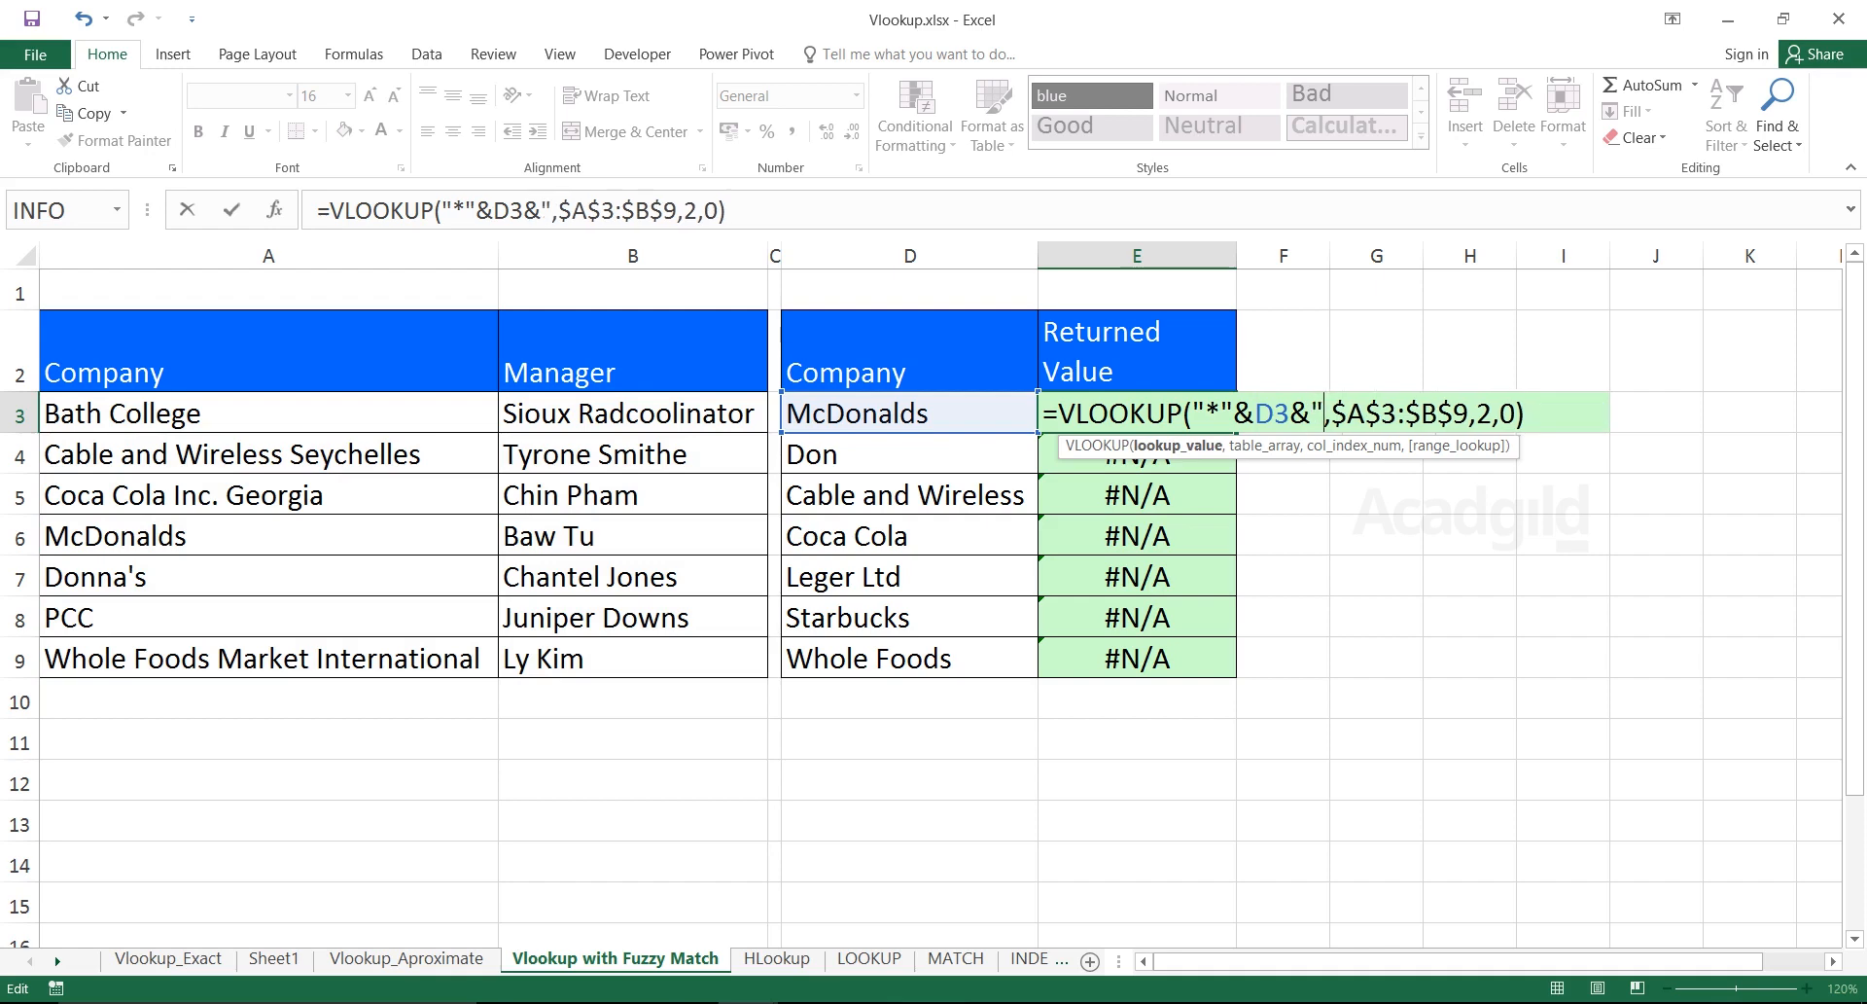
type("*")
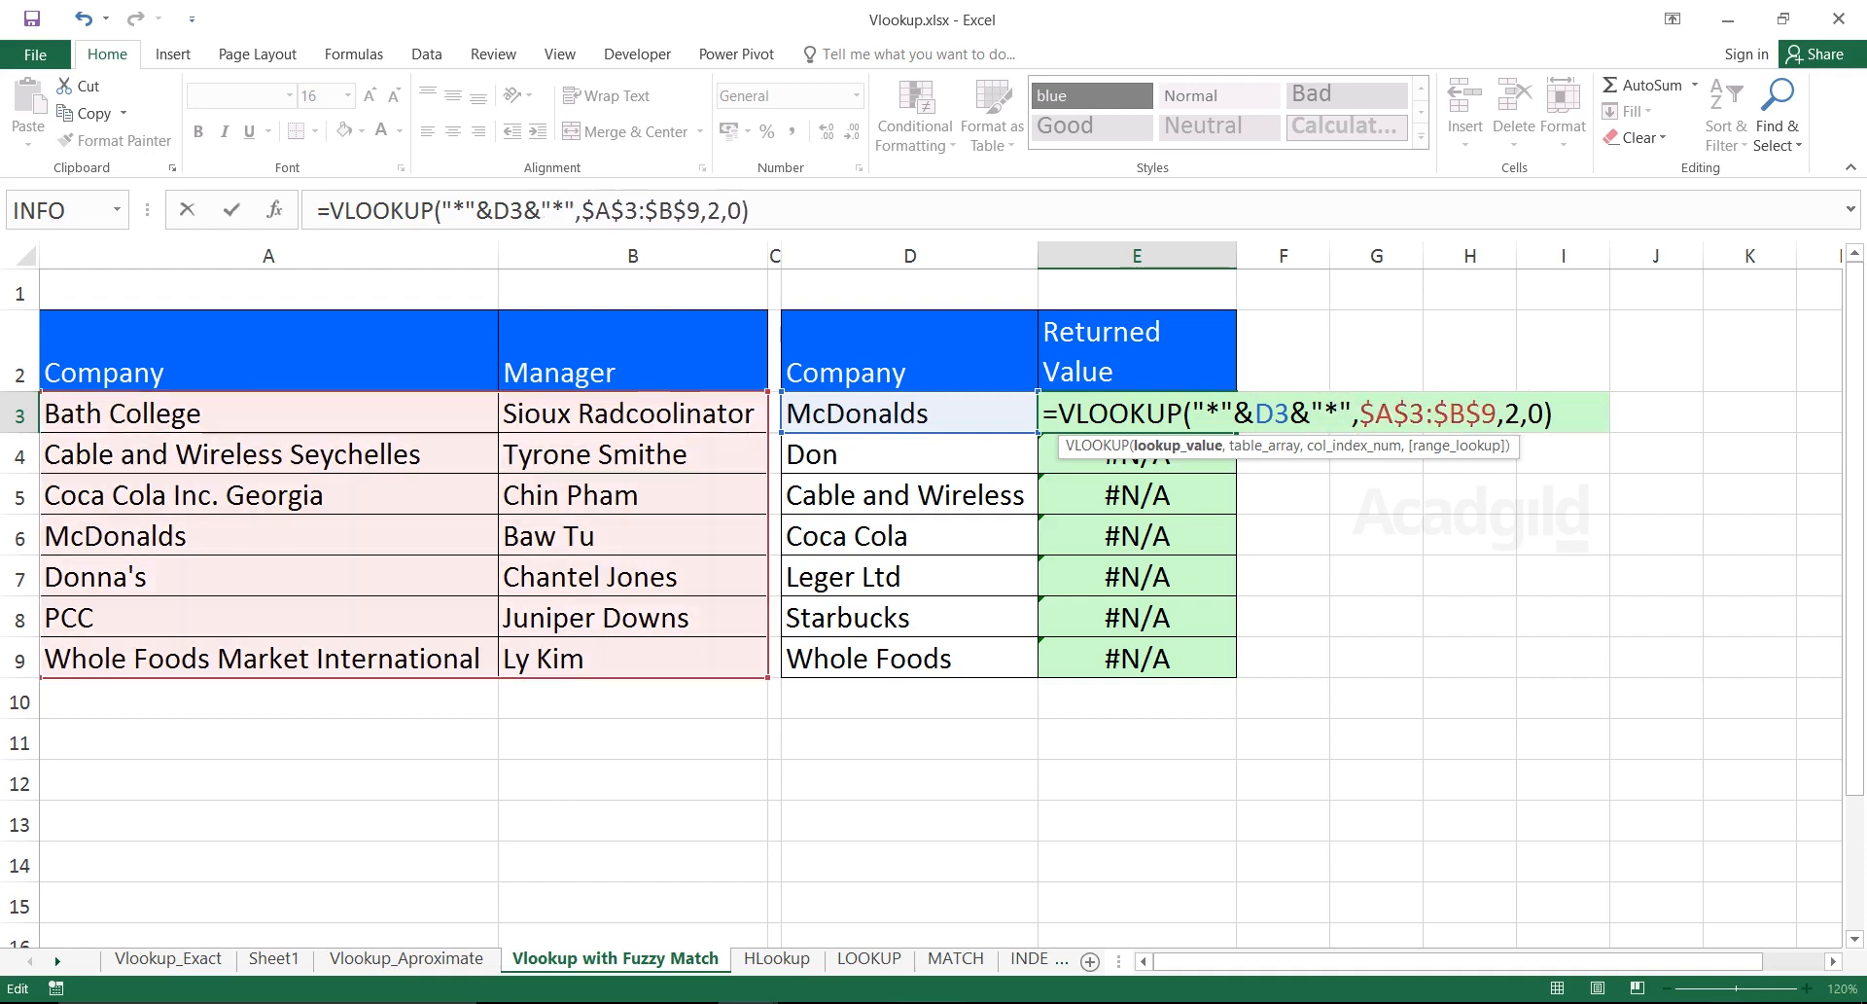
left_click_drag(1352, 413, 1192, 413)
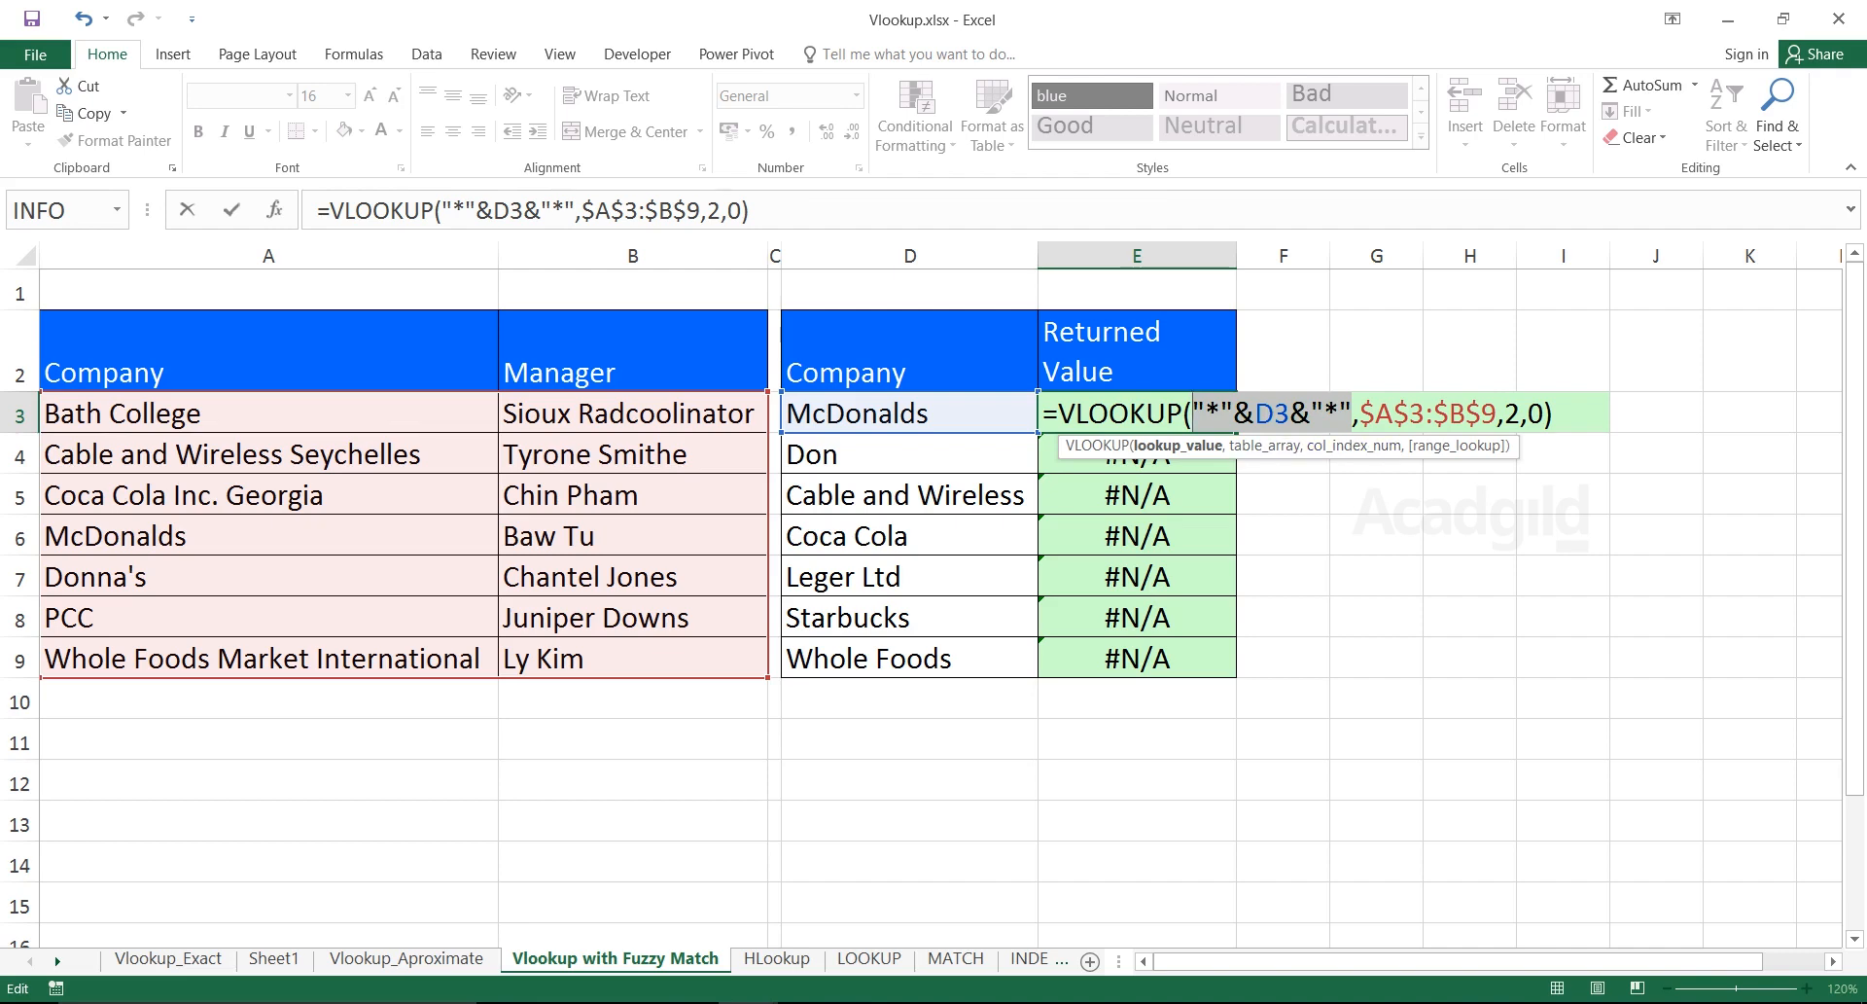
key("Return")
left_click_drag(909, 413, 1135, 413)
left_click(1136, 413)
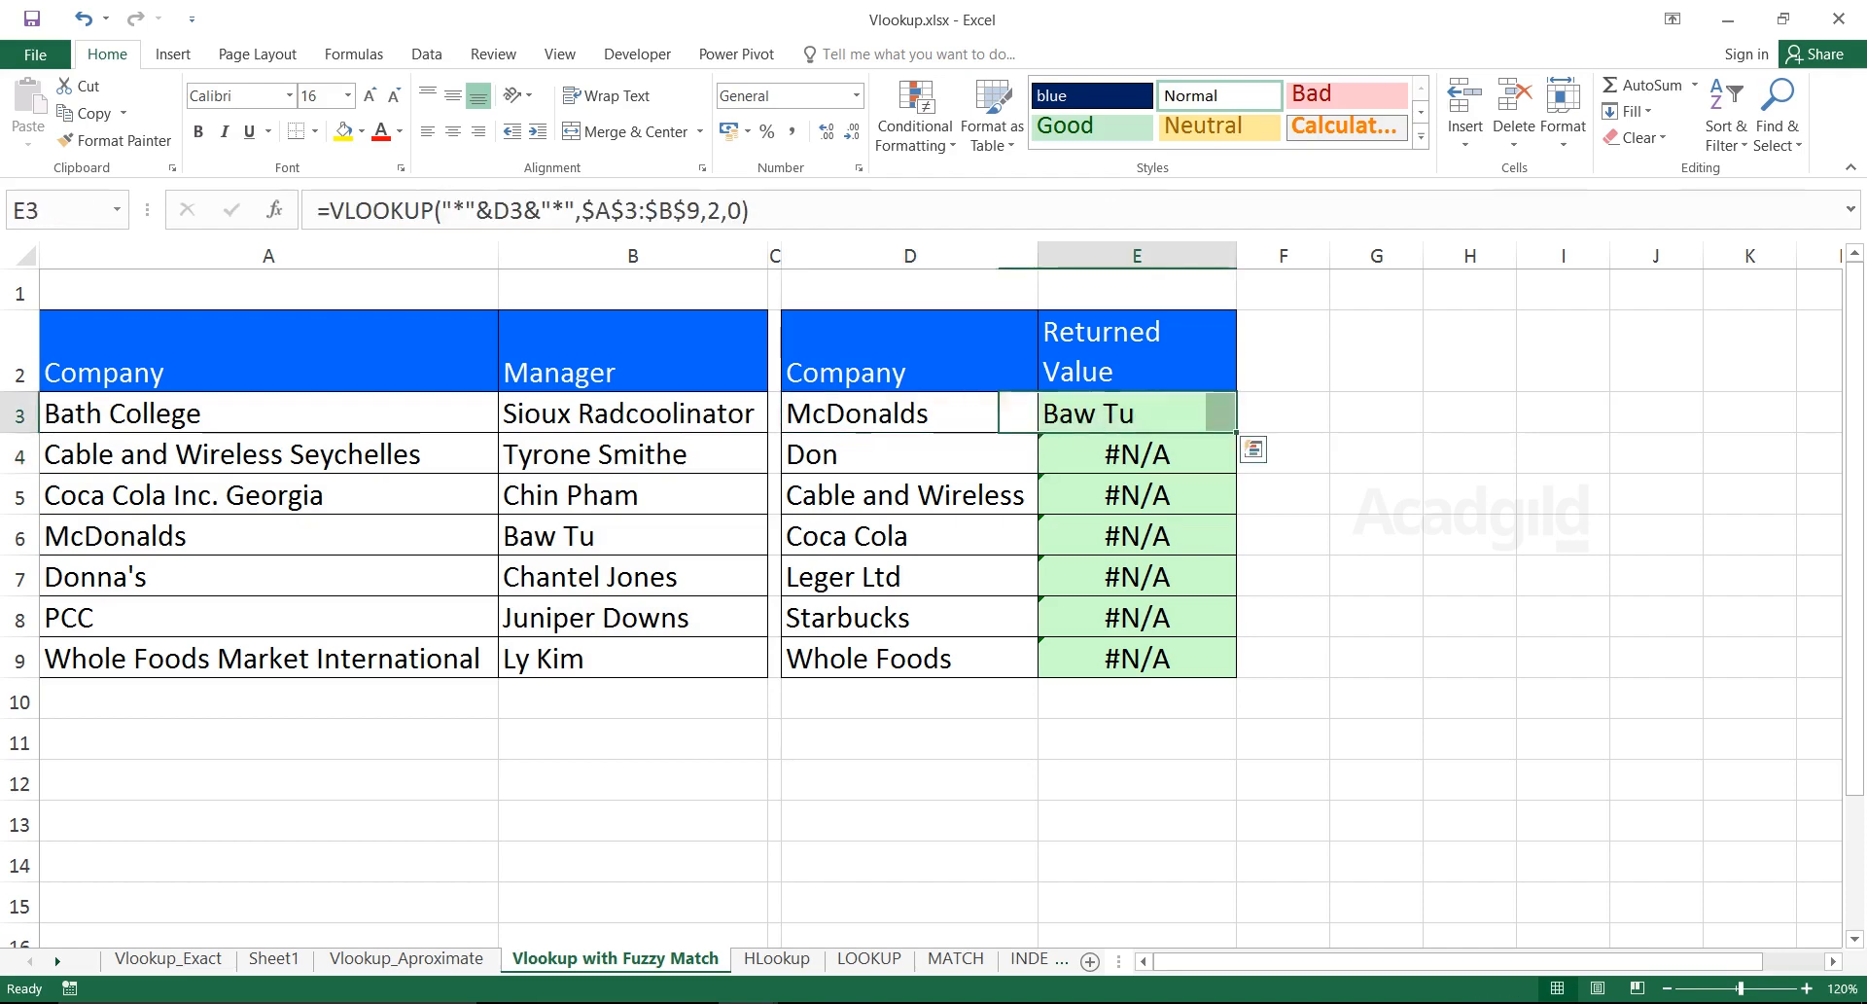
Fill E3's wildcard lookup down to E9, leaving #N/A only for Leger Ltd and Starbucks
left_click_drag(1236, 432, 1236, 676)
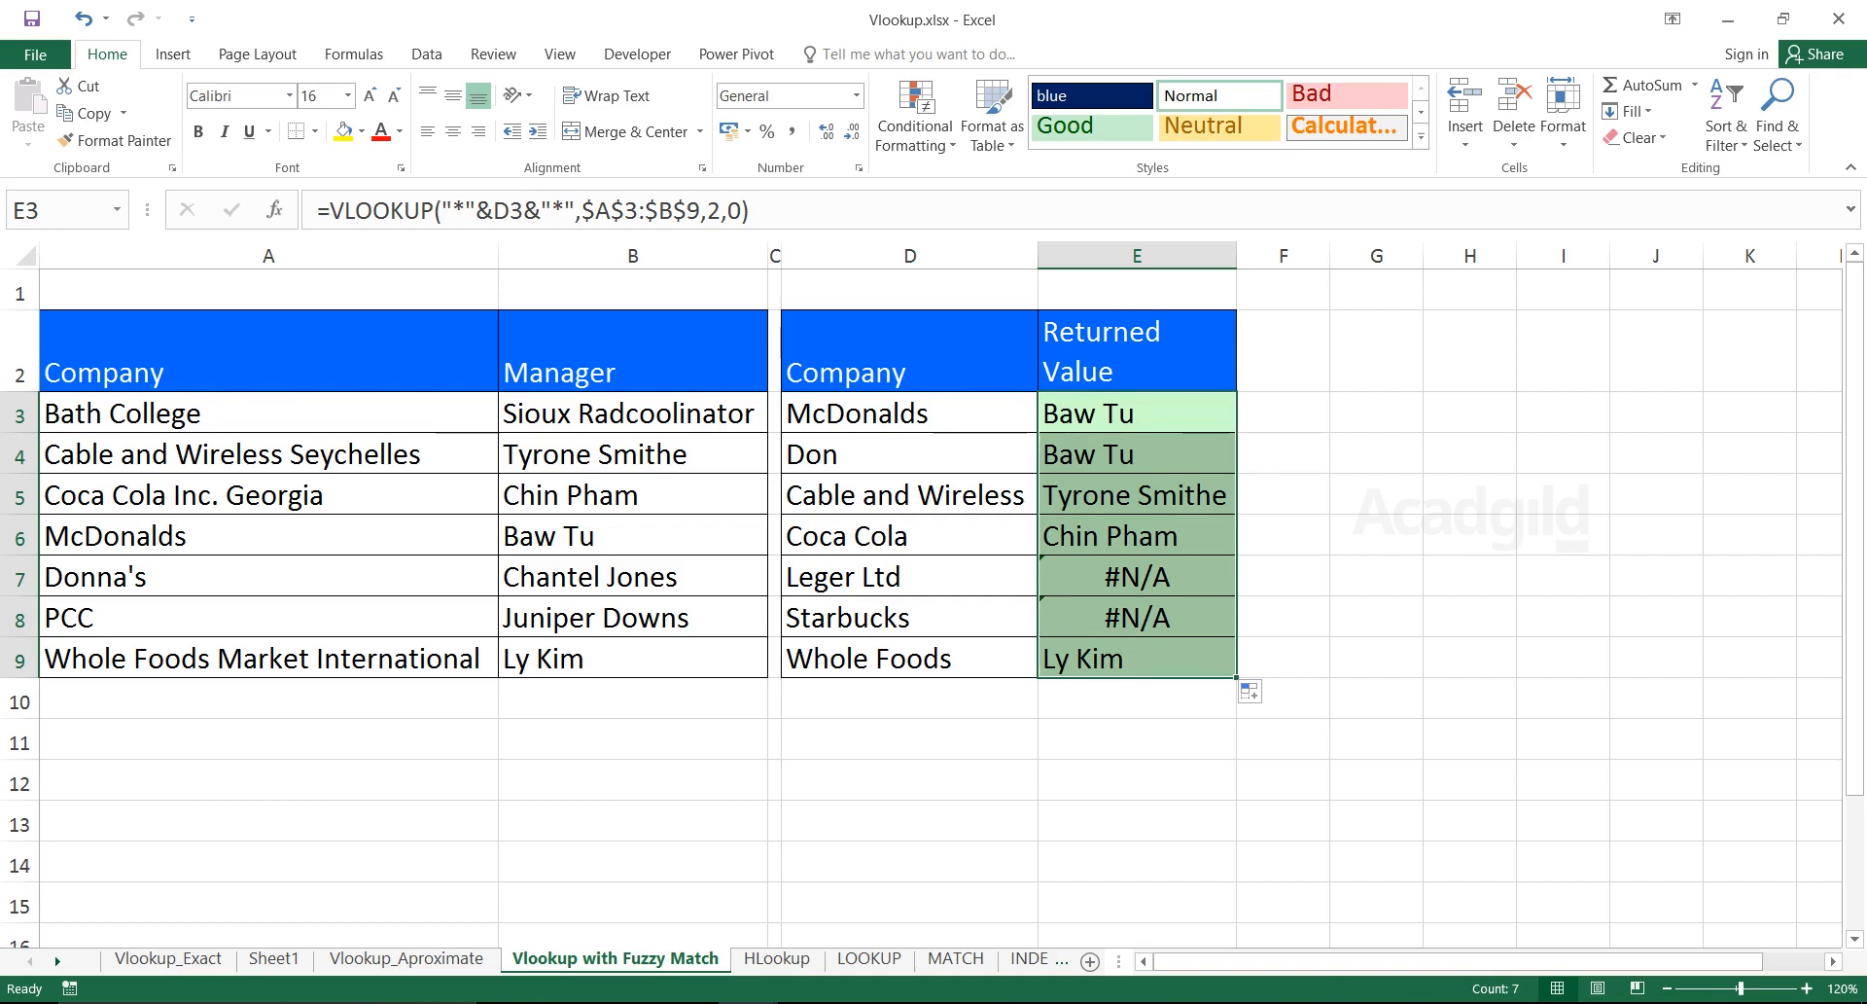
key("ctrl+z")
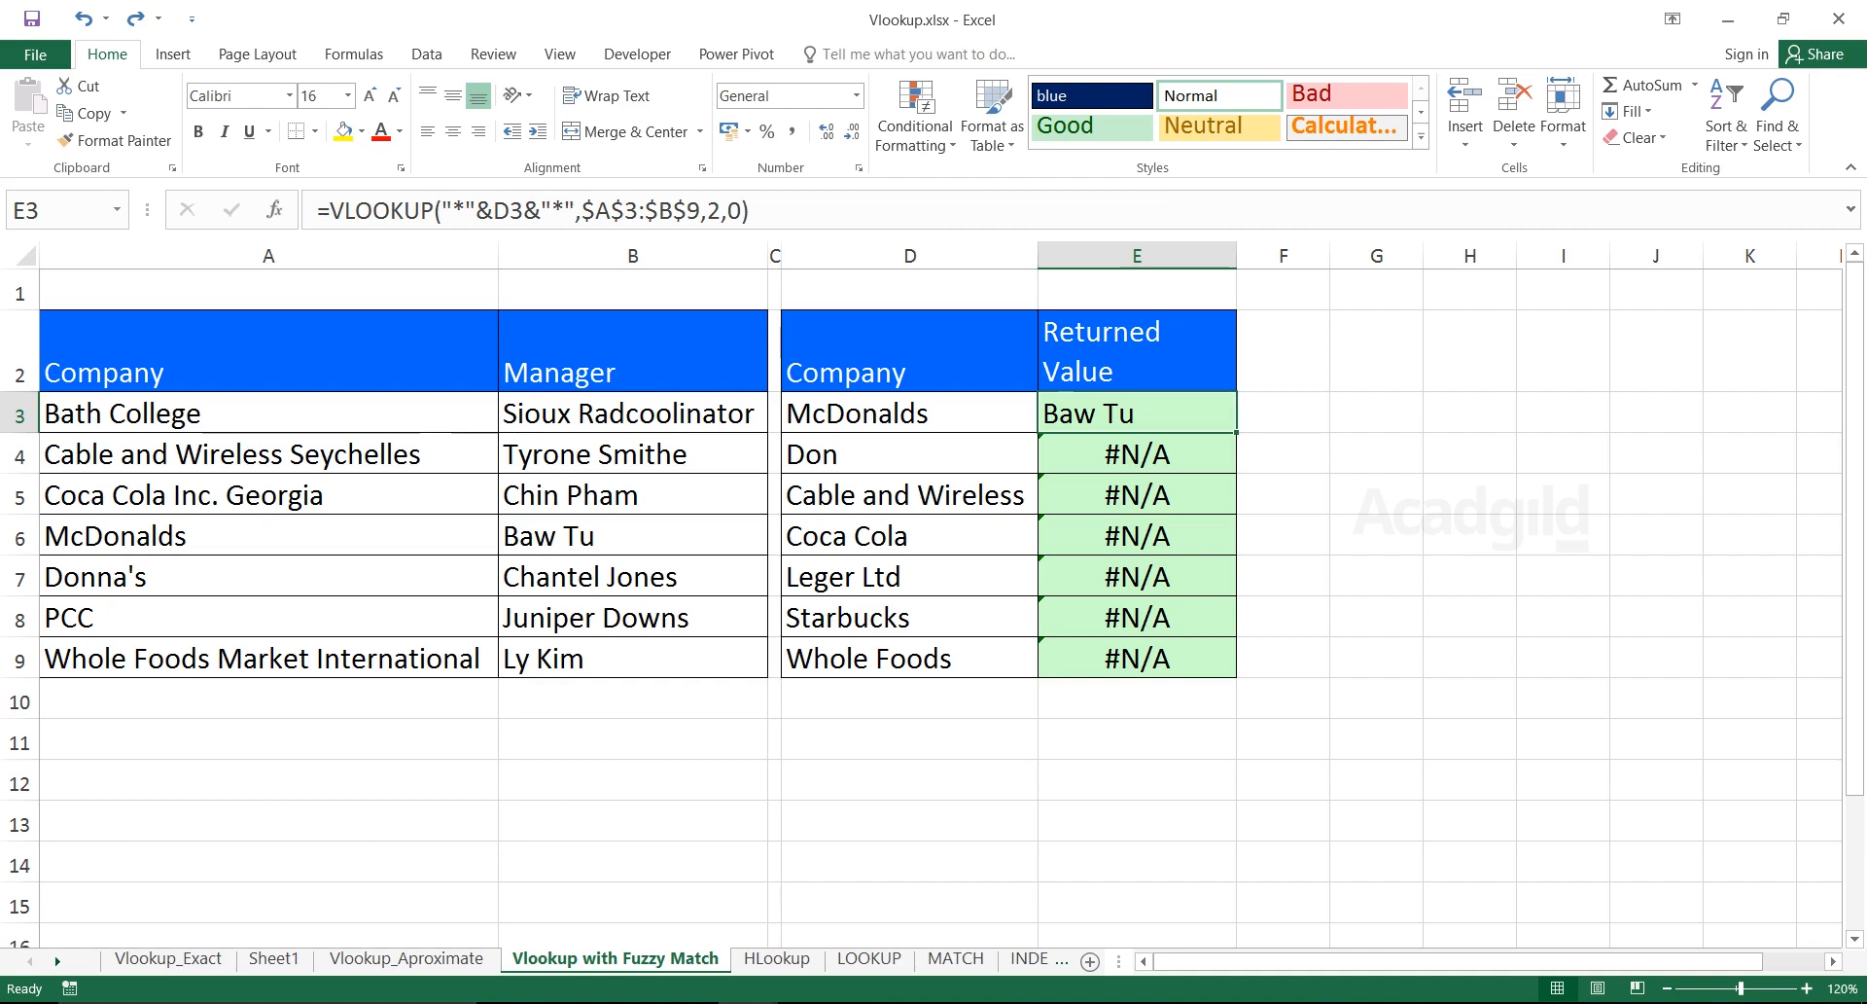
double_click(1236, 432)
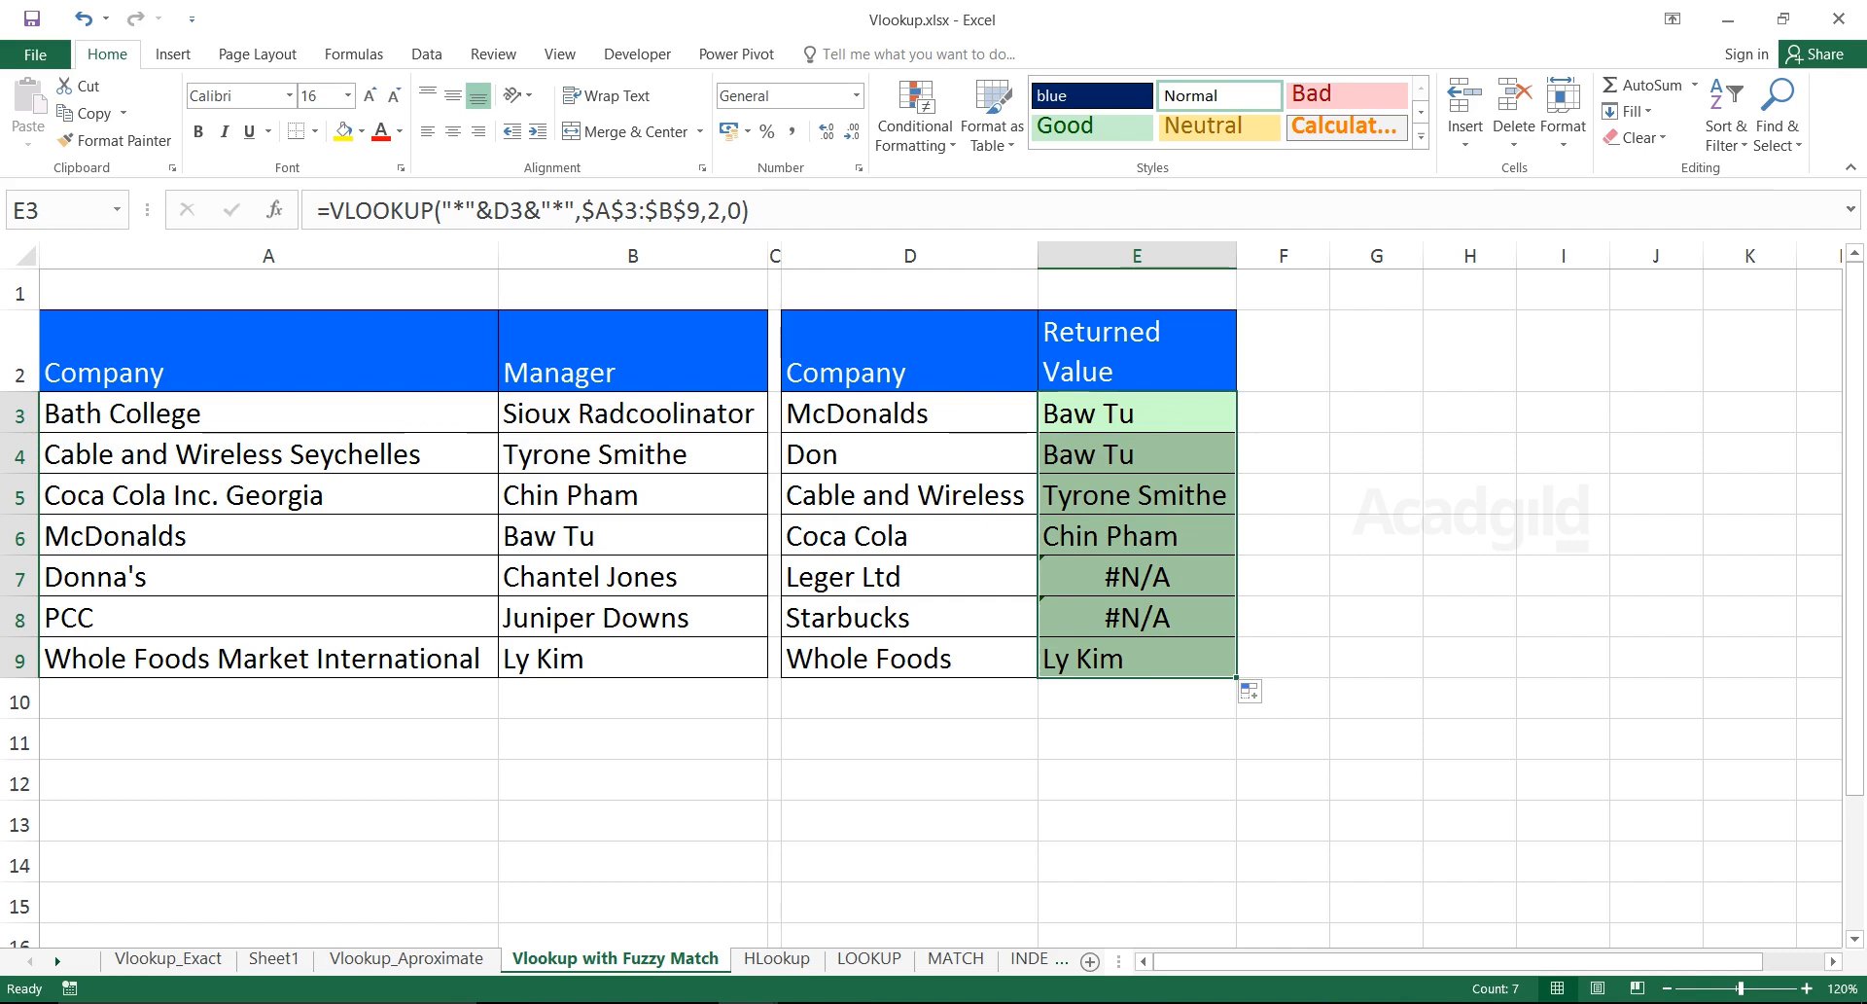
key("ctrl+z")
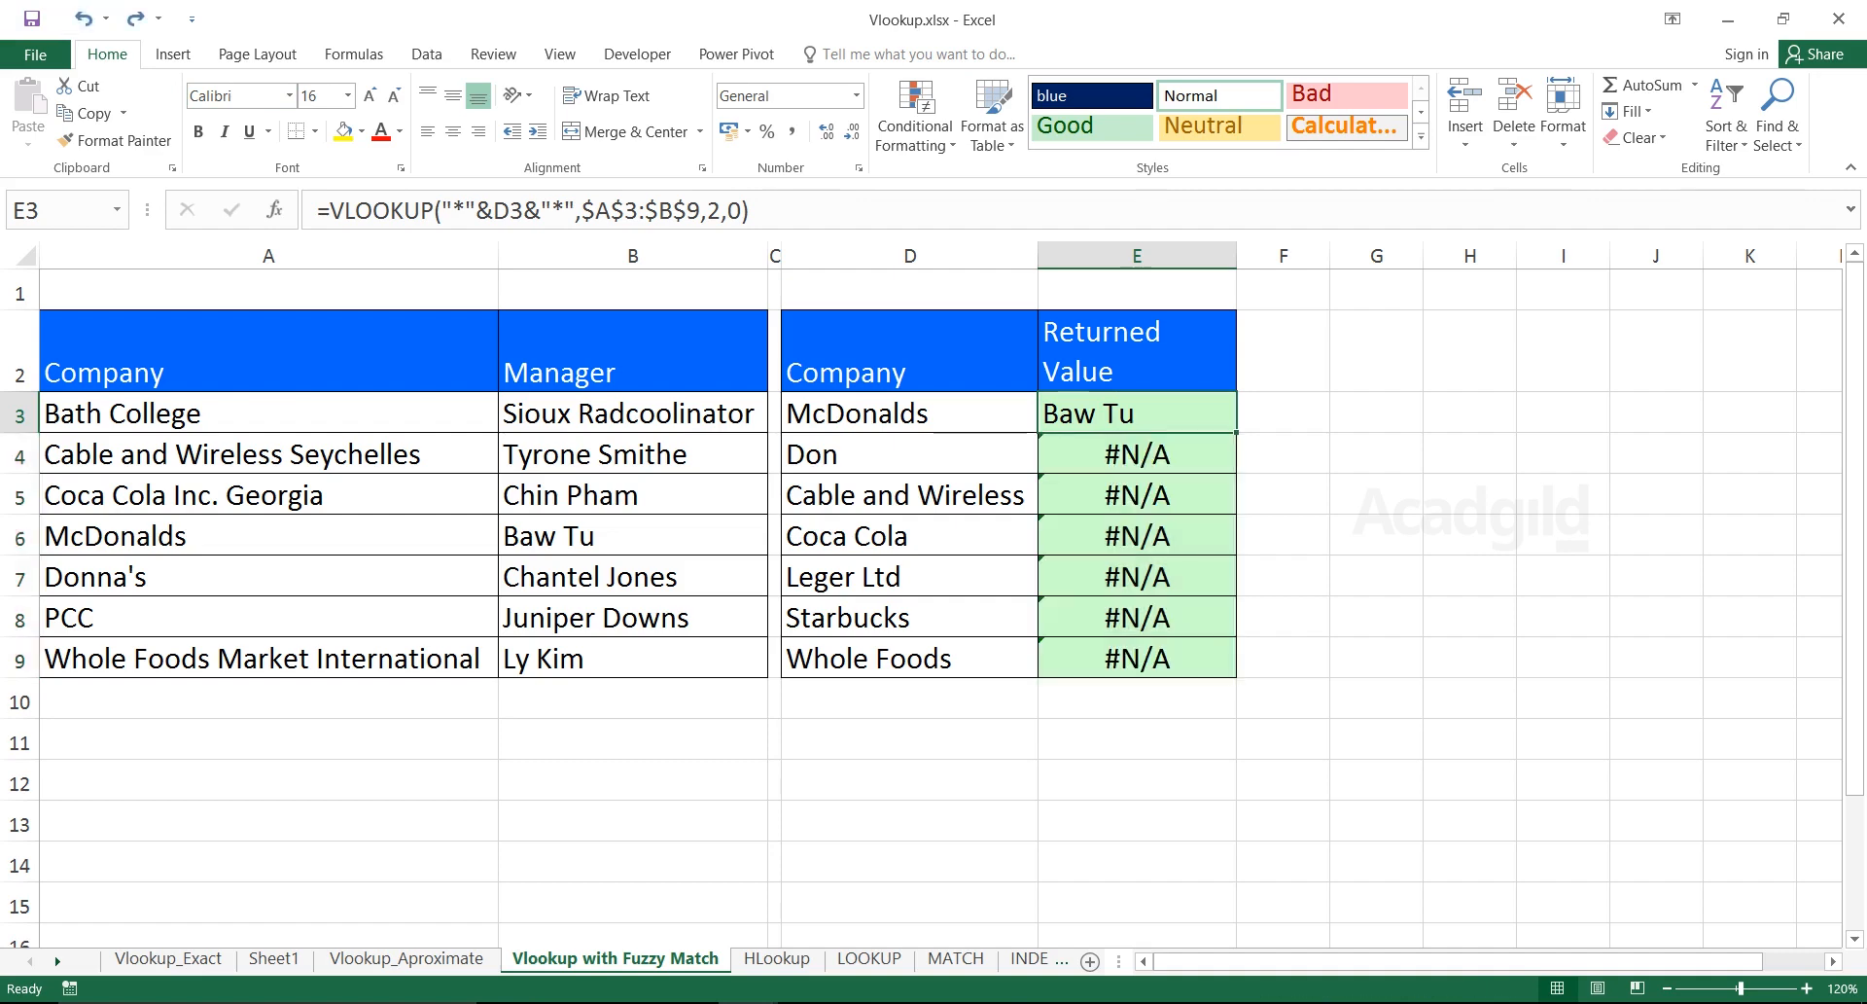
left_click_drag(1236, 432, 1225, 671)
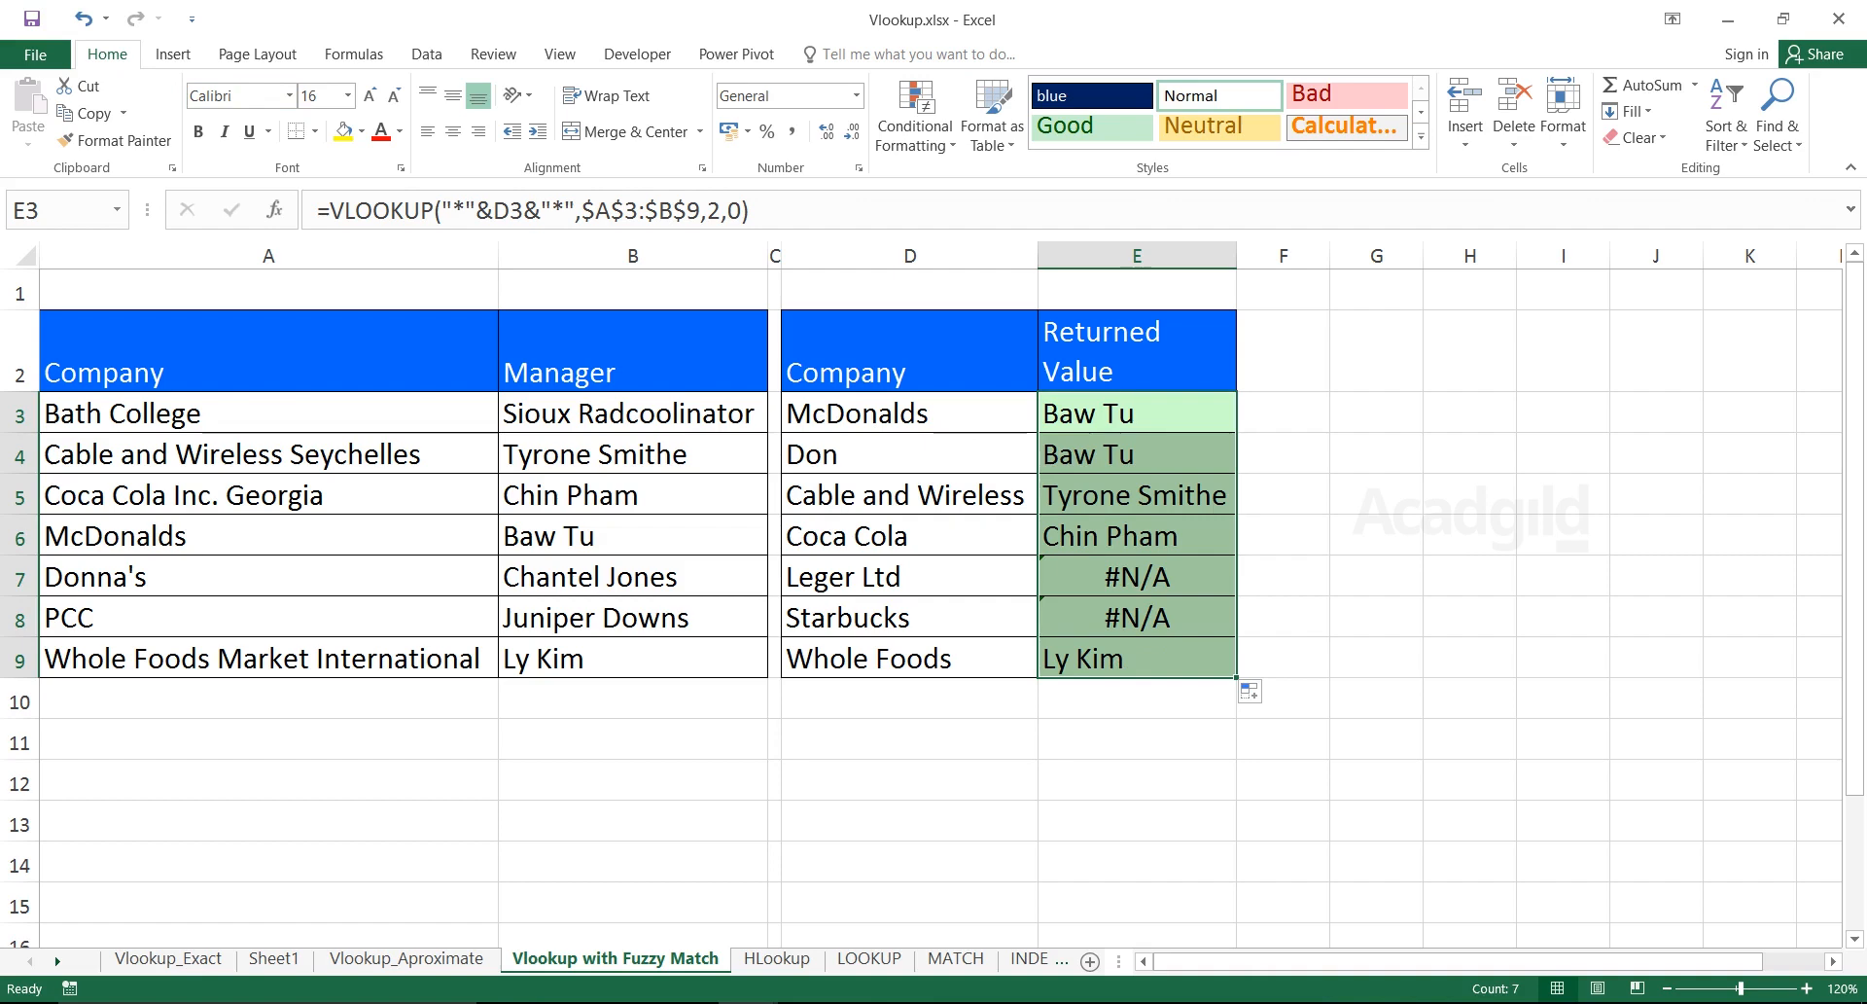
left_click(909, 495)
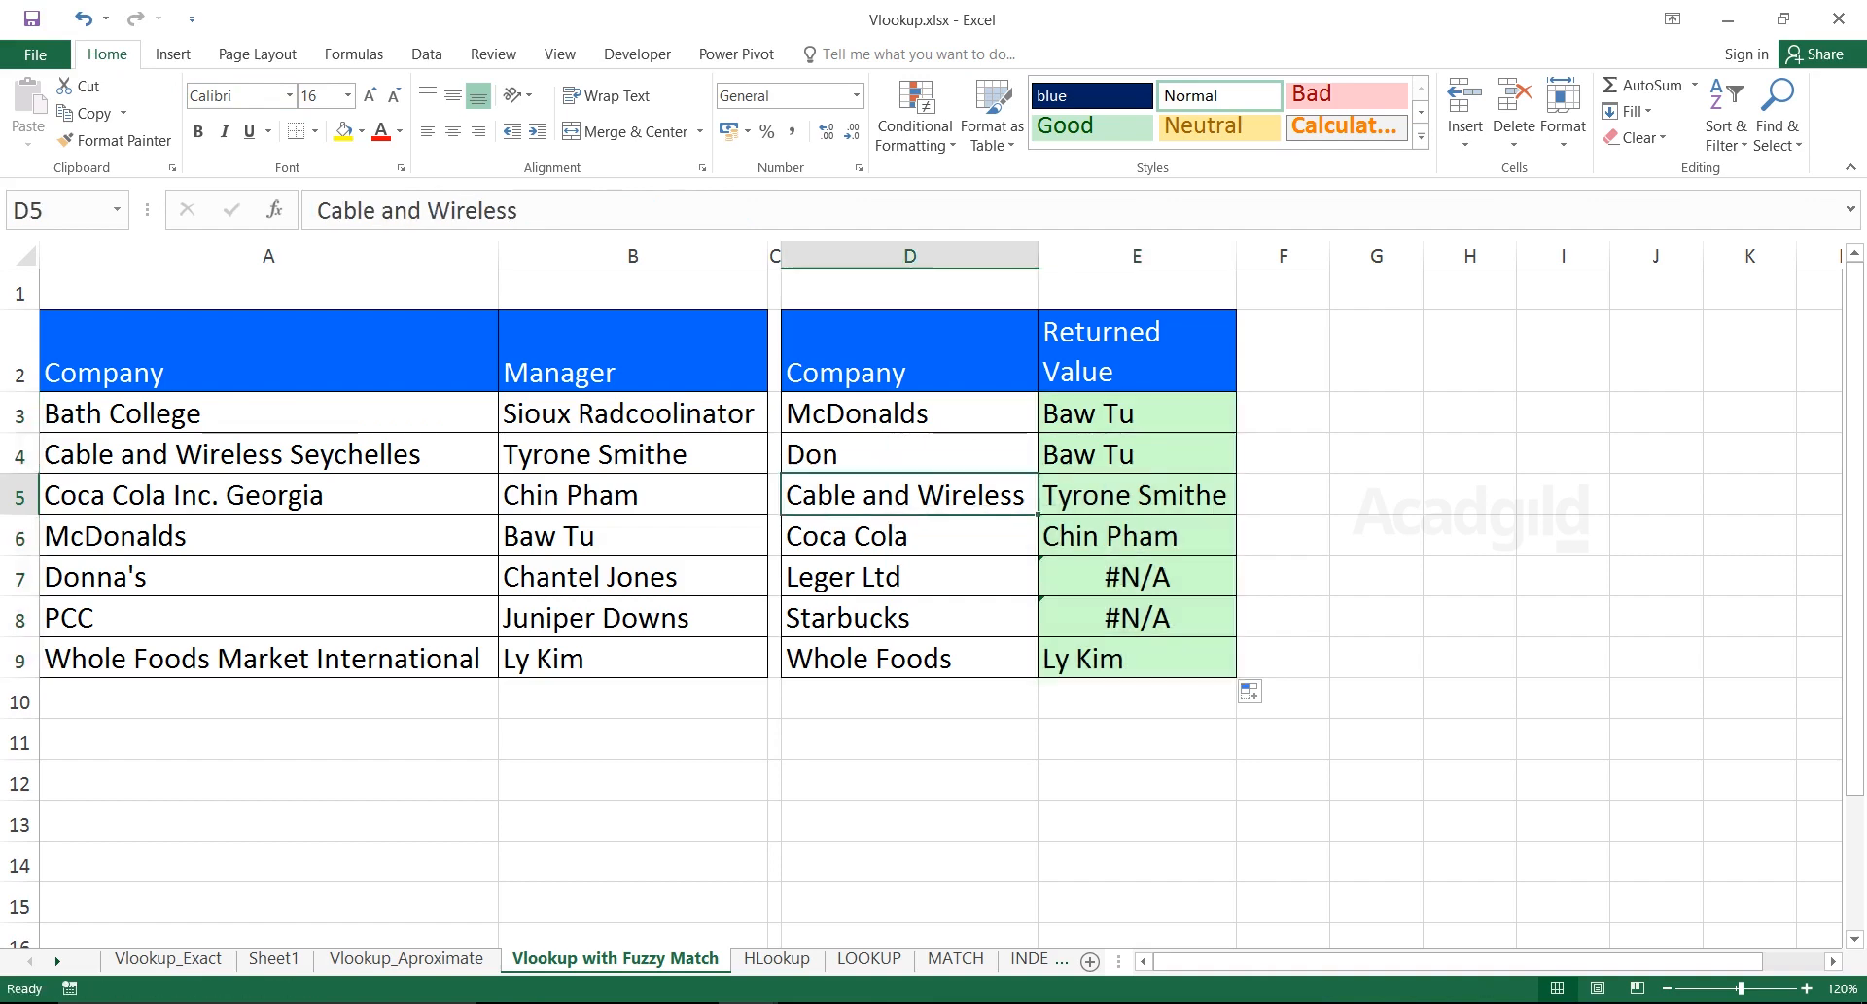
left_click_drag(909, 495, 1133, 495)
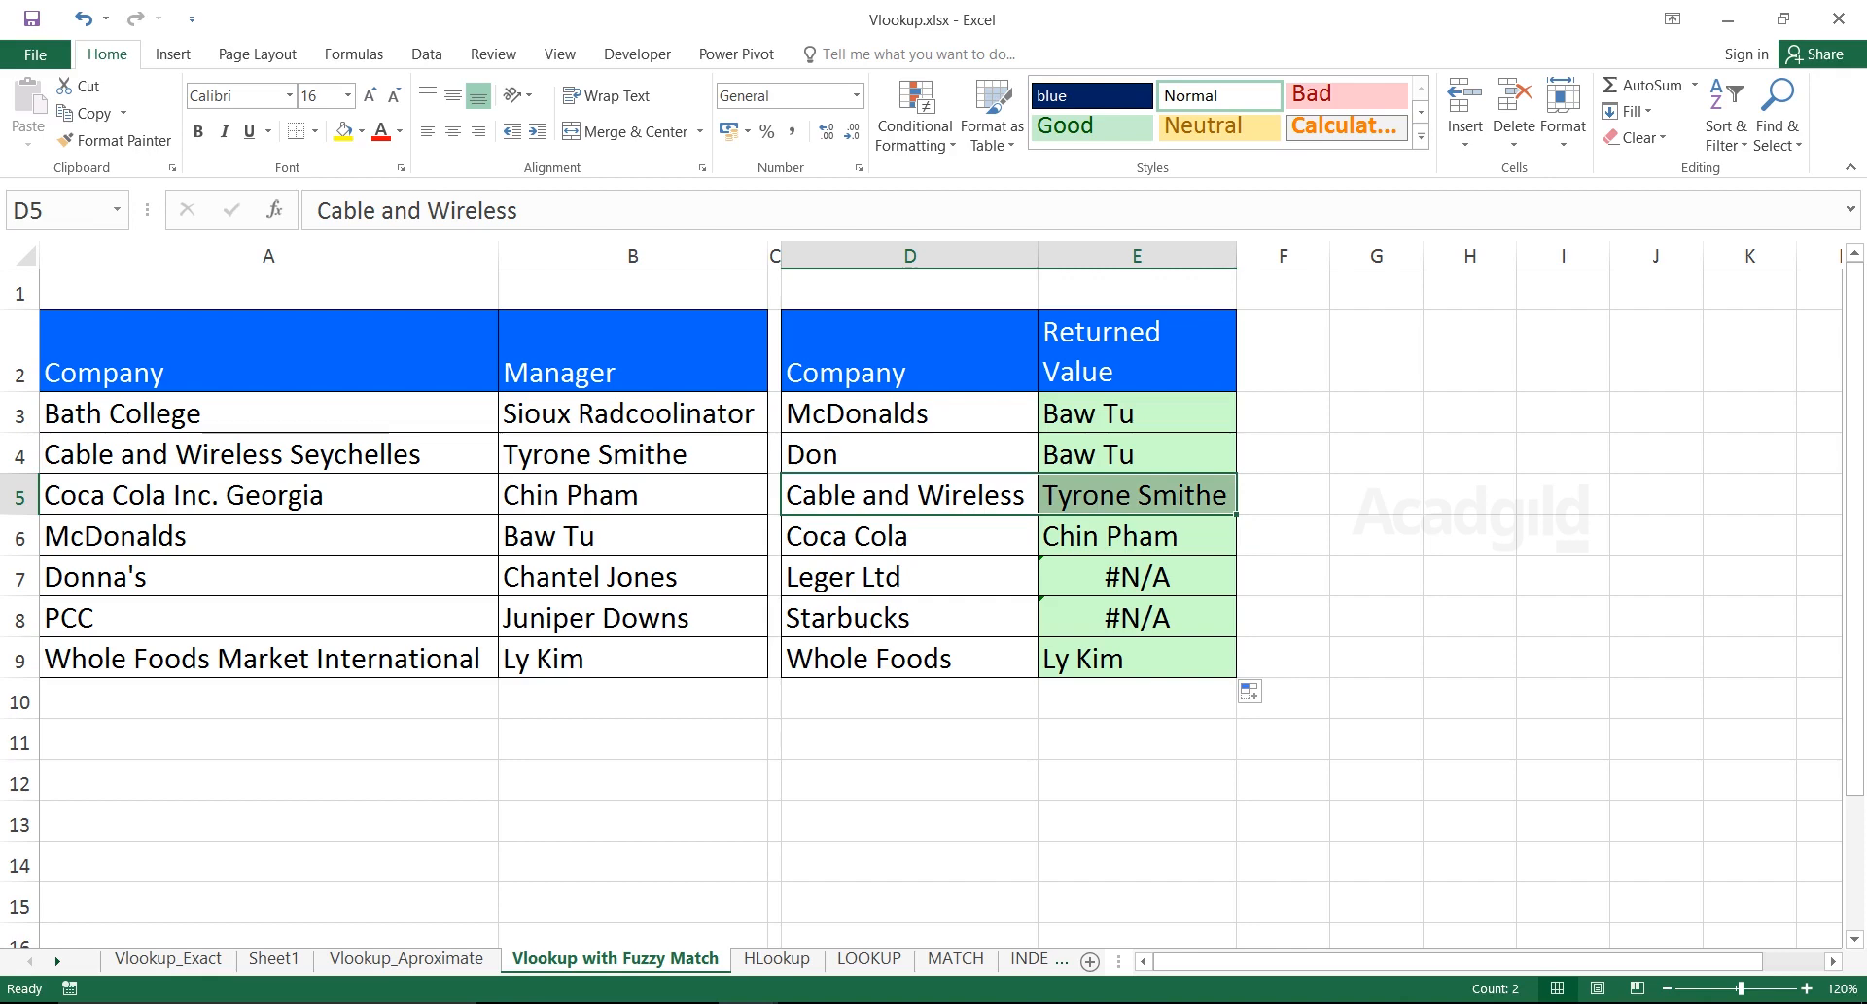
left_click_drag(282, 454, 623, 454)
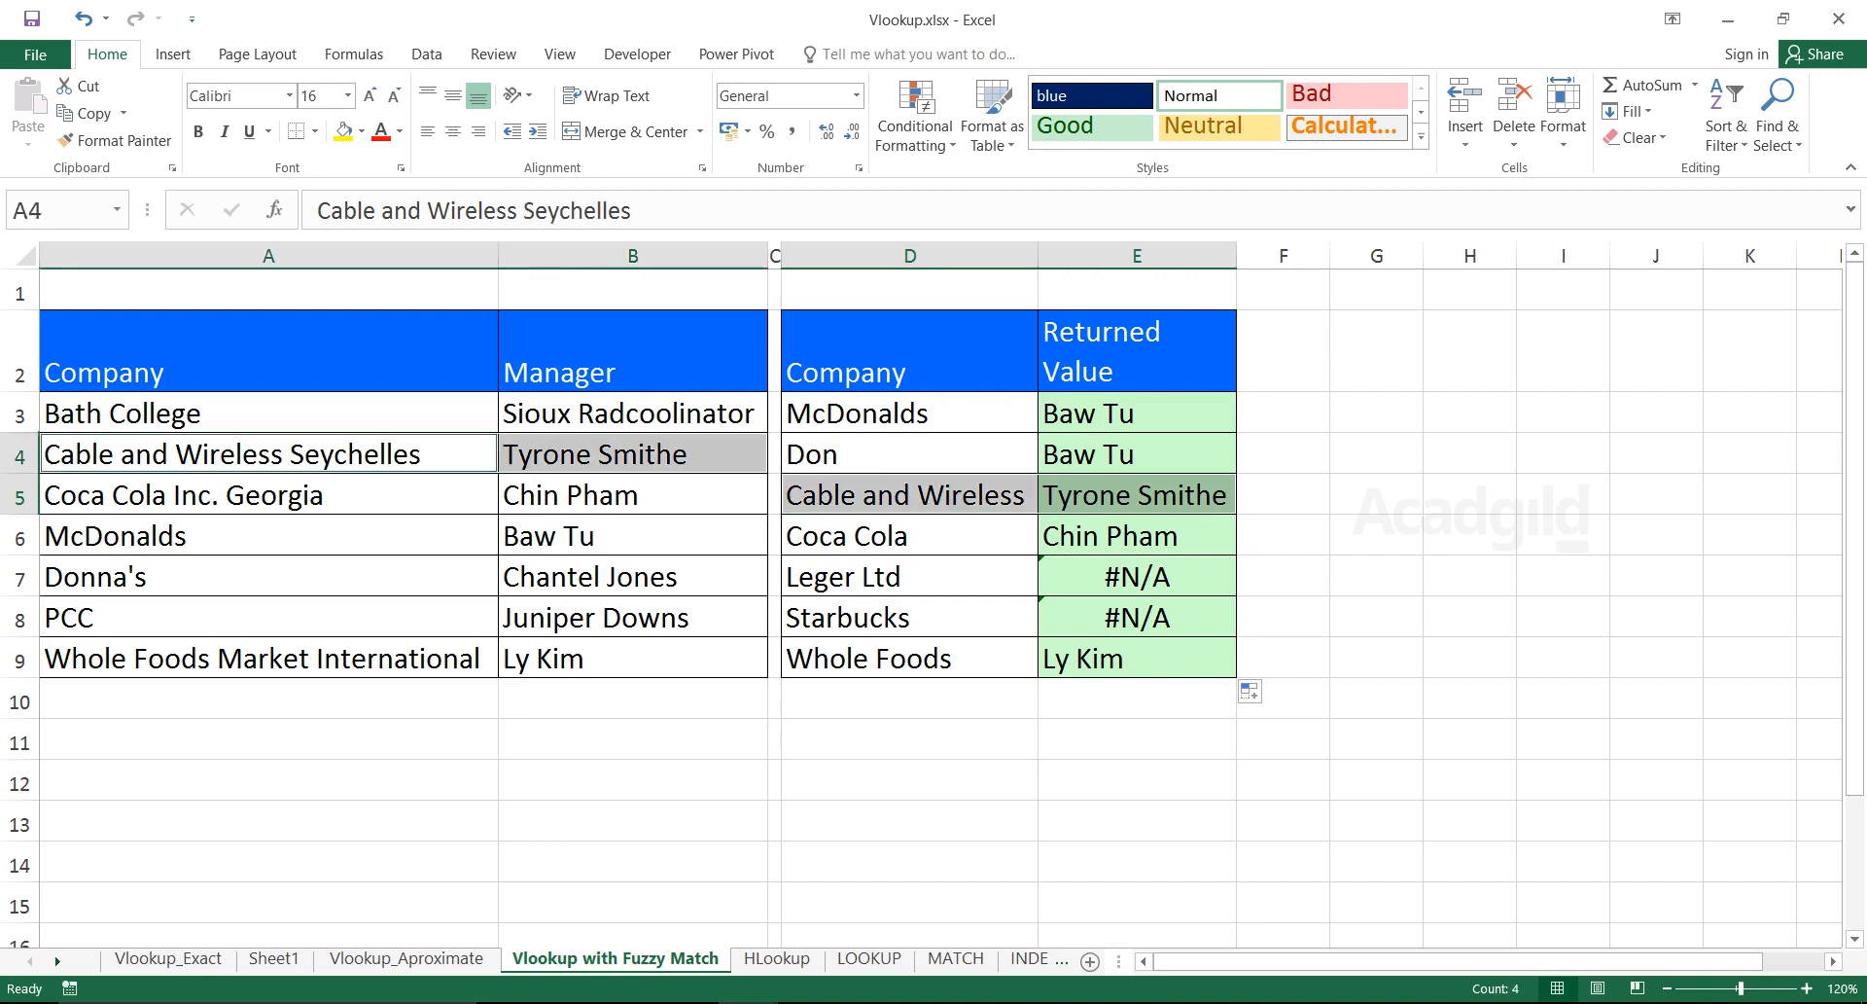
left_click_drag(909, 536, 1133, 535)
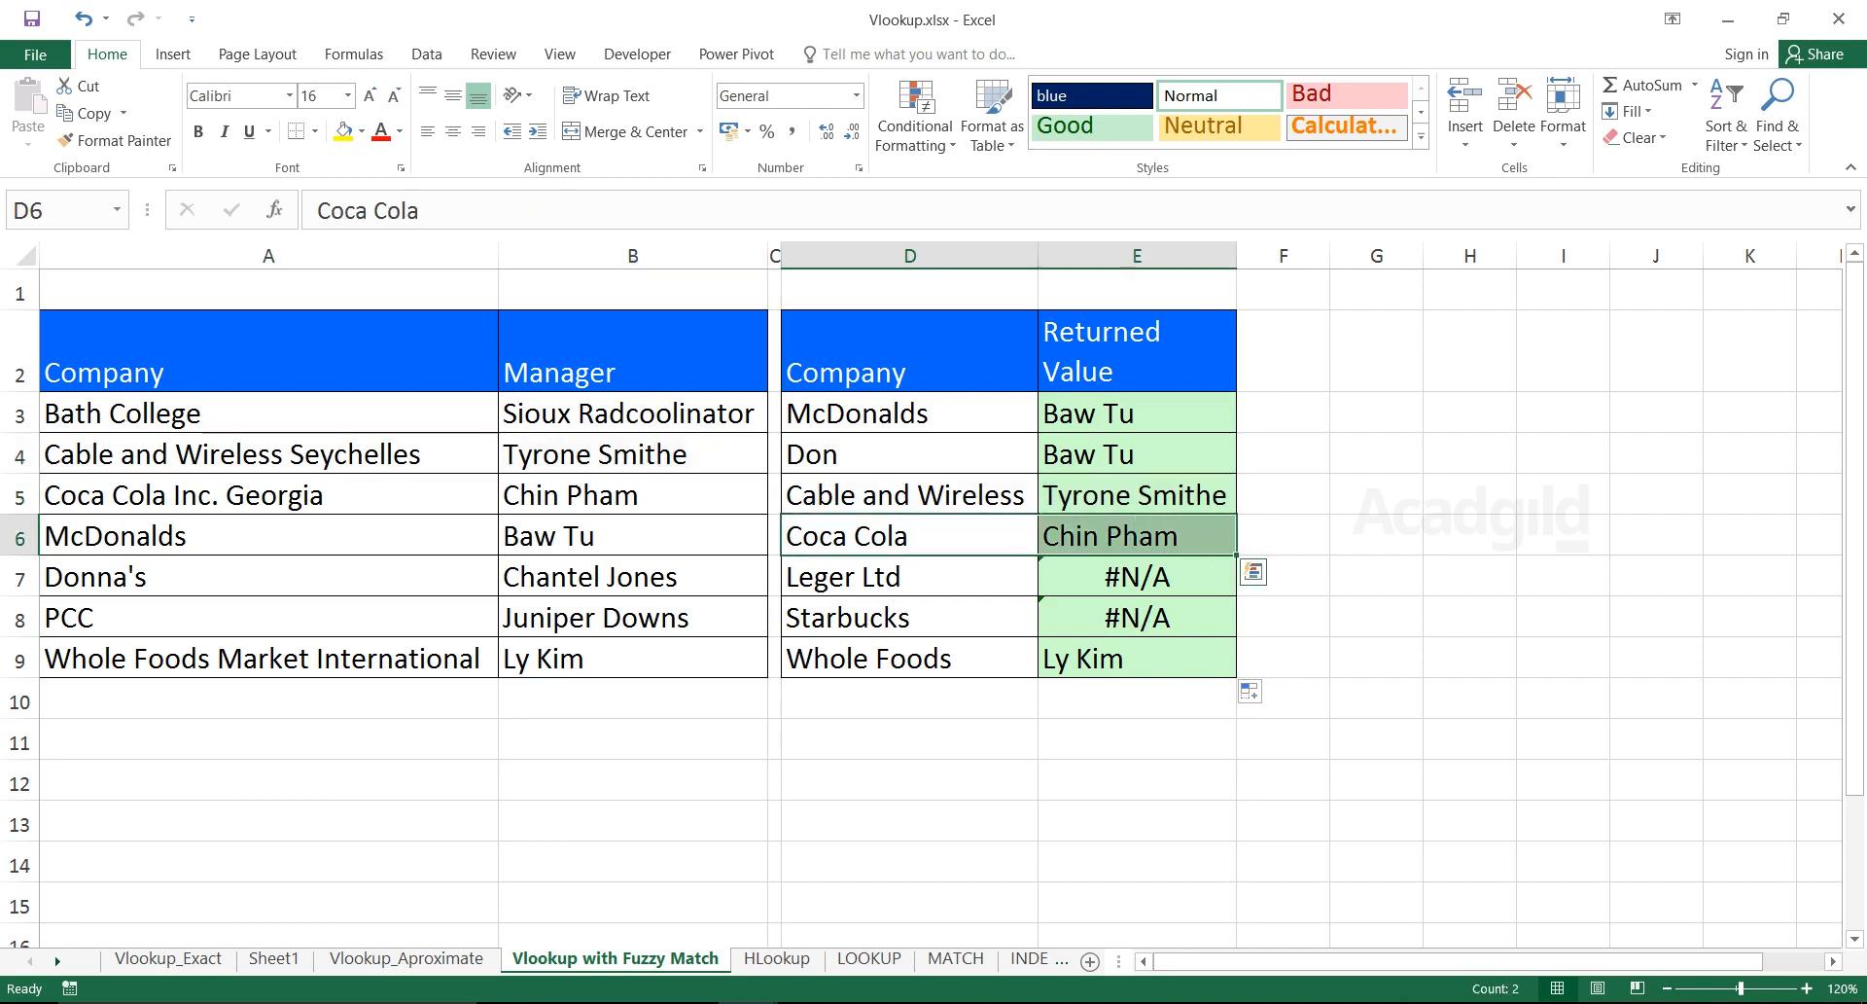
left_click_drag(282, 495, 622, 495)
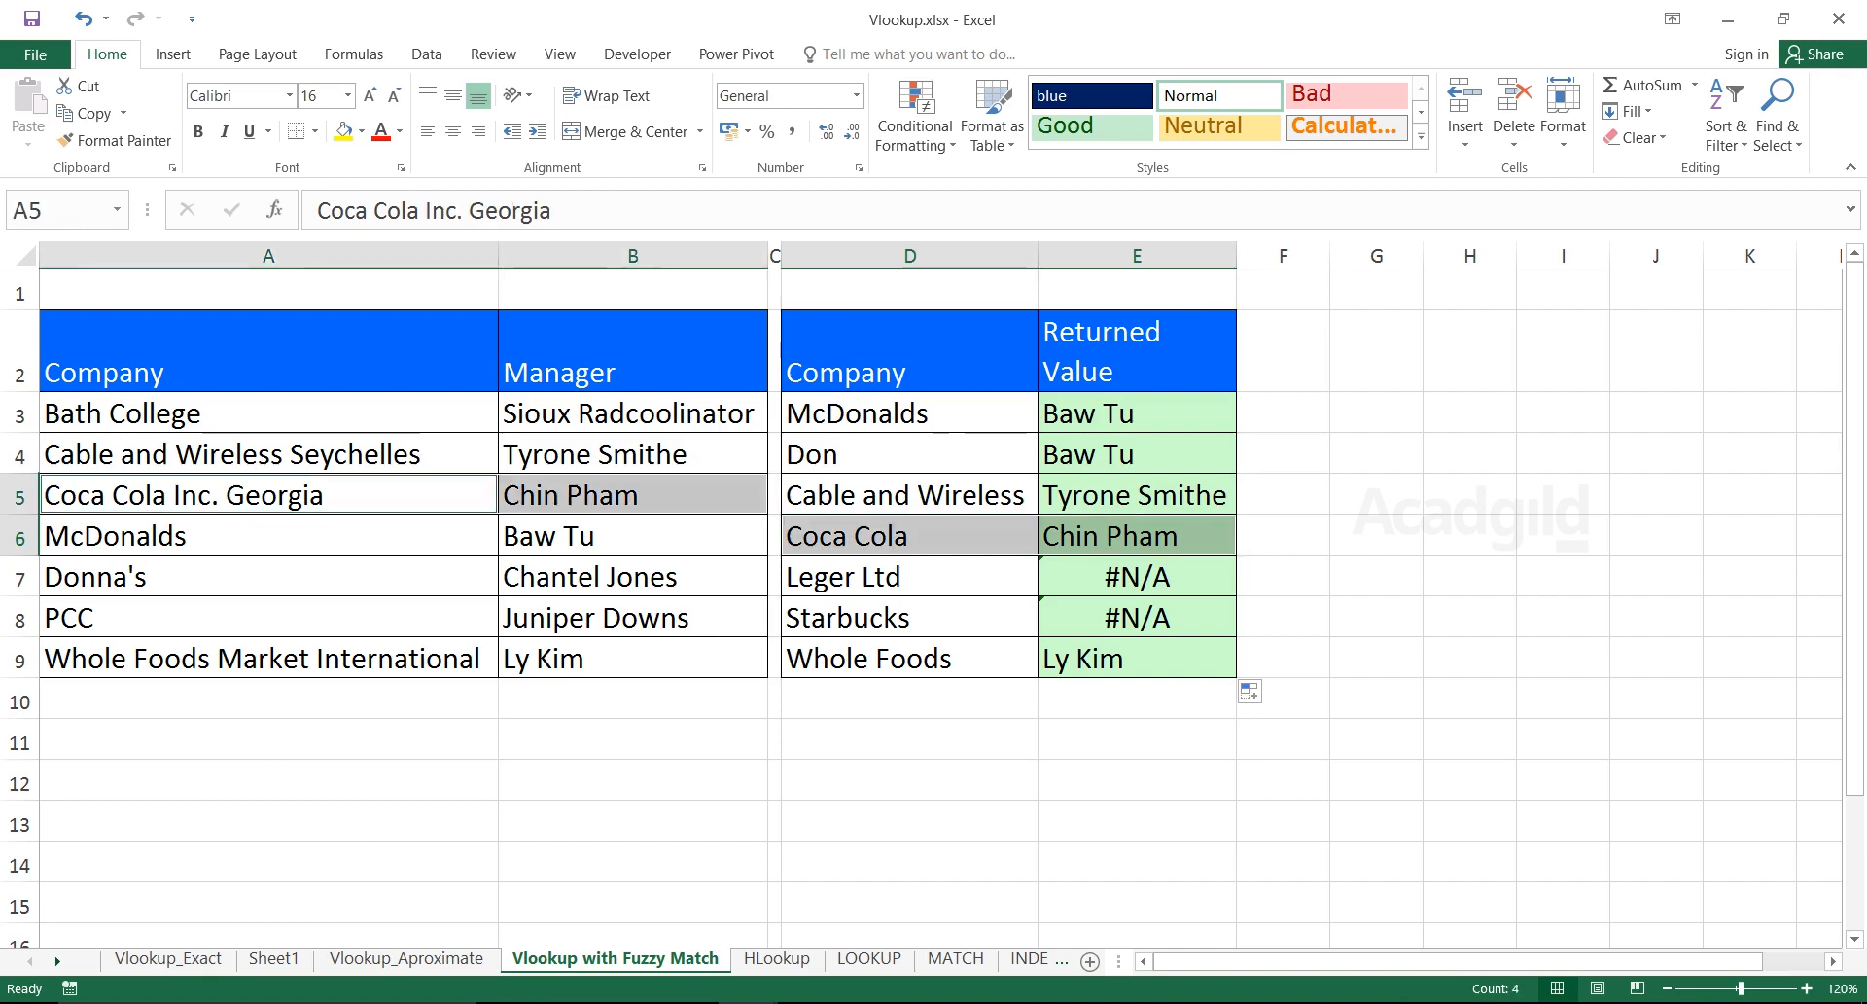
left_click_drag(909, 577, 1136, 617)
left_click_drag(291, 414, 292, 658)
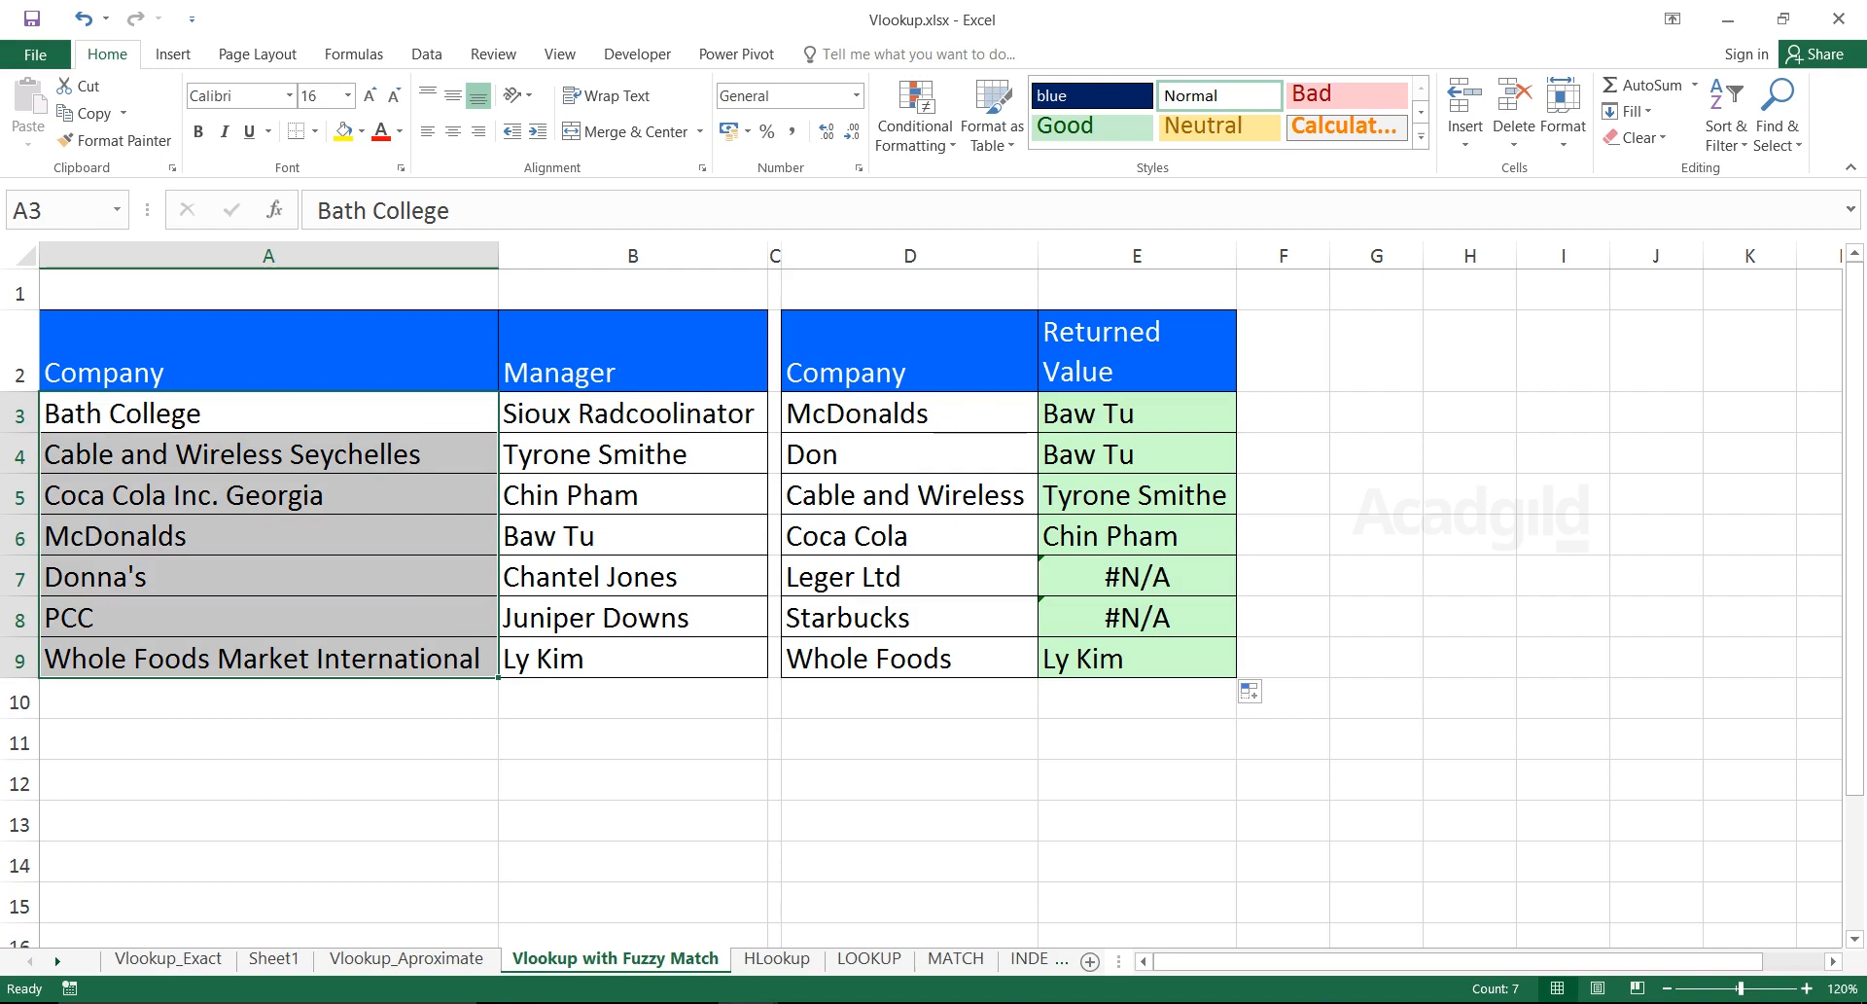
left_click_drag(910, 413, 909, 618)
left_click_drag(910, 414, 909, 658)
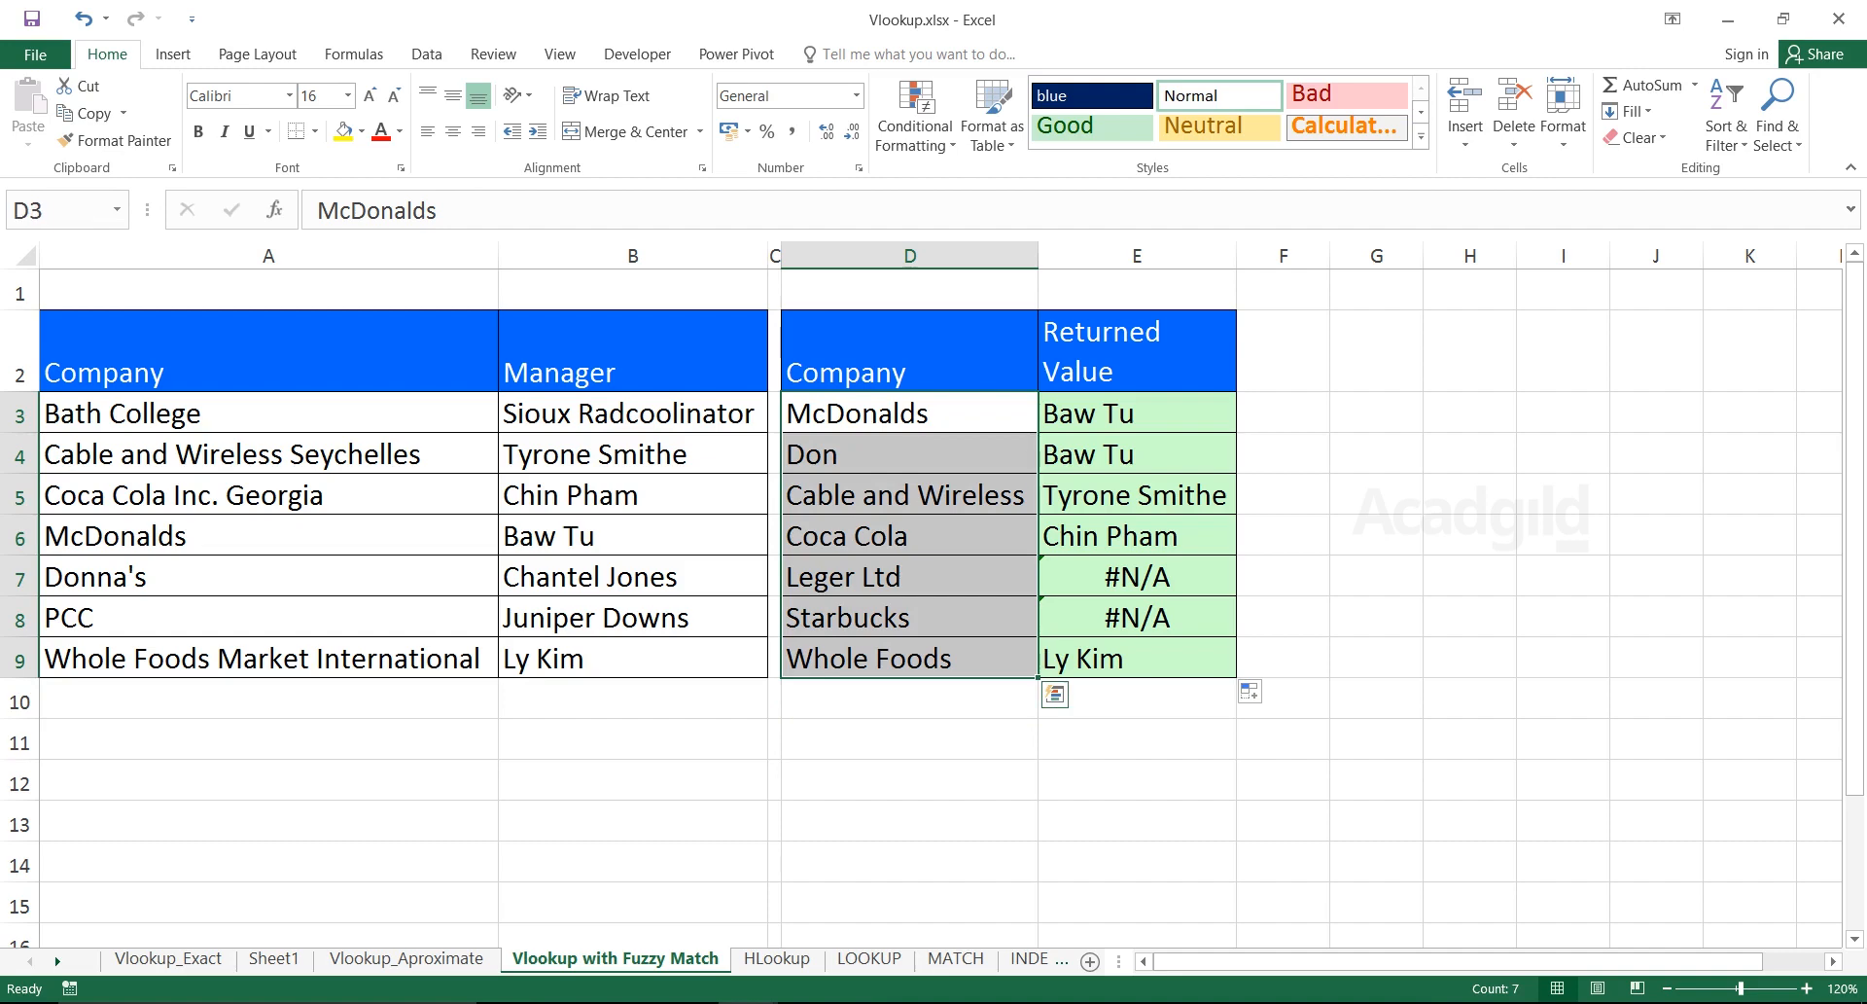
left_click(1108, 413)
double_click(1108, 413)
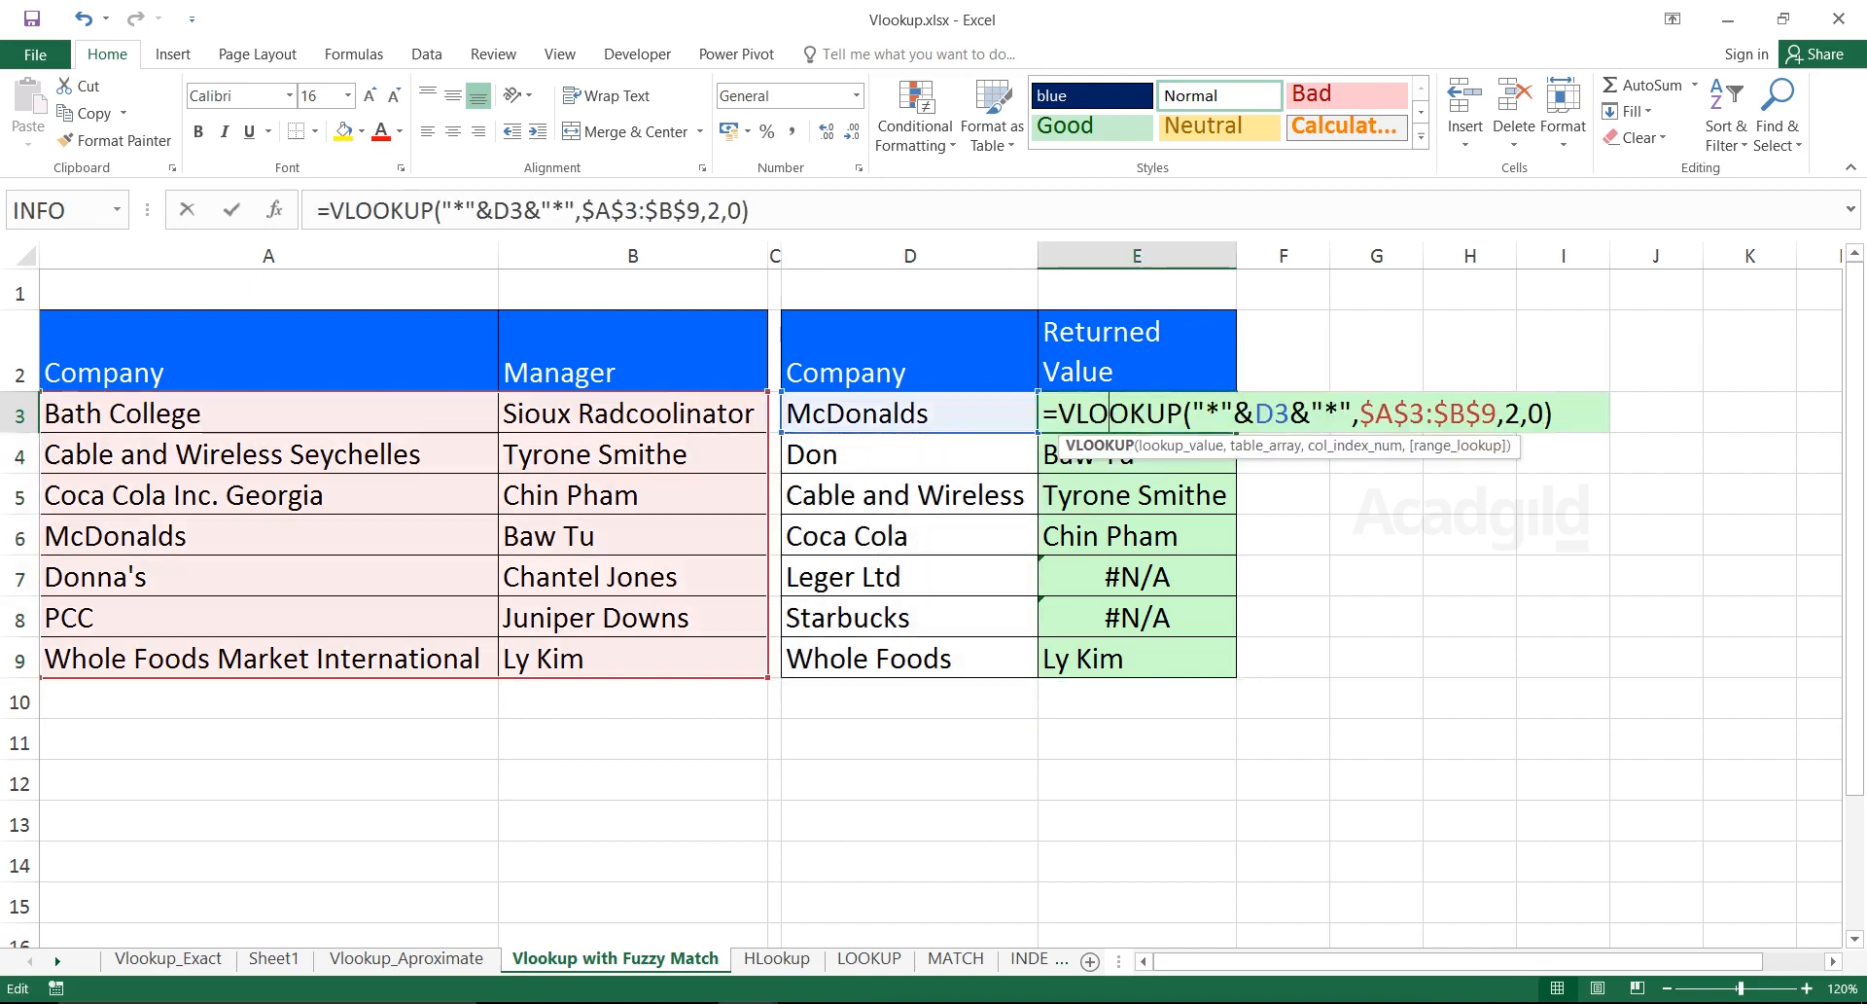
left_click_drag(1353, 413, 1193, 413)
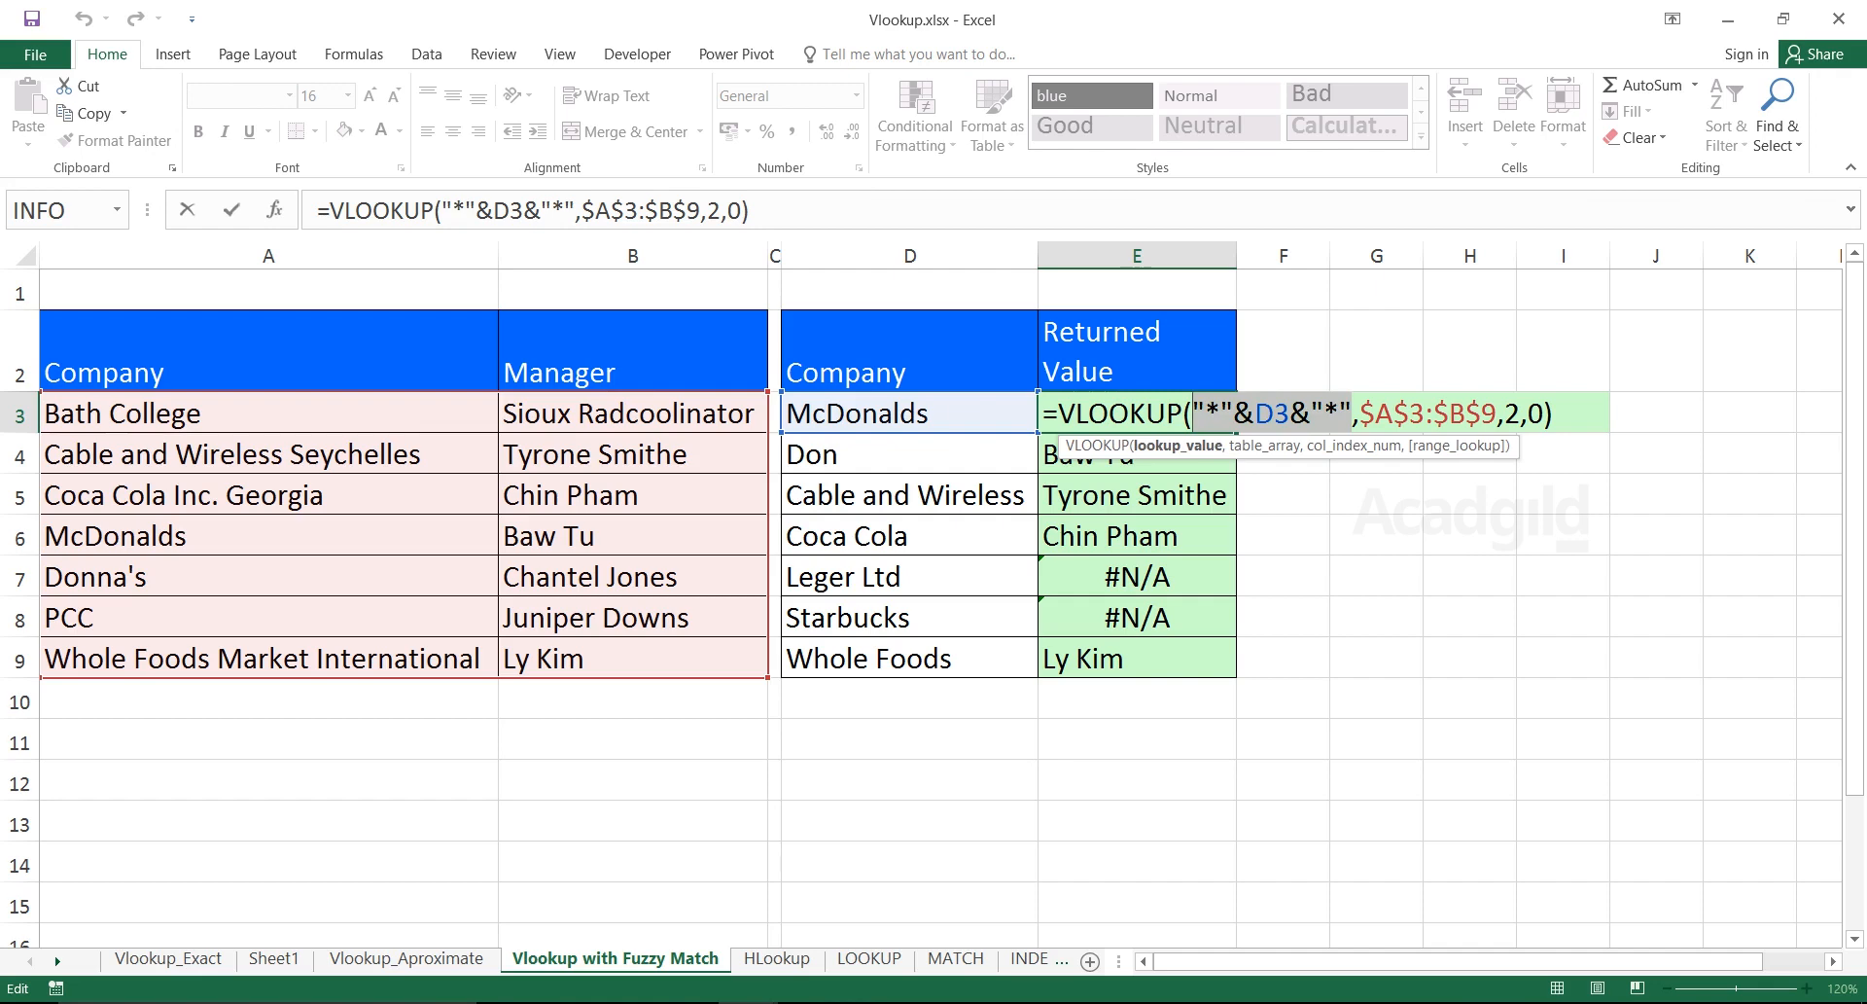
key("Return")
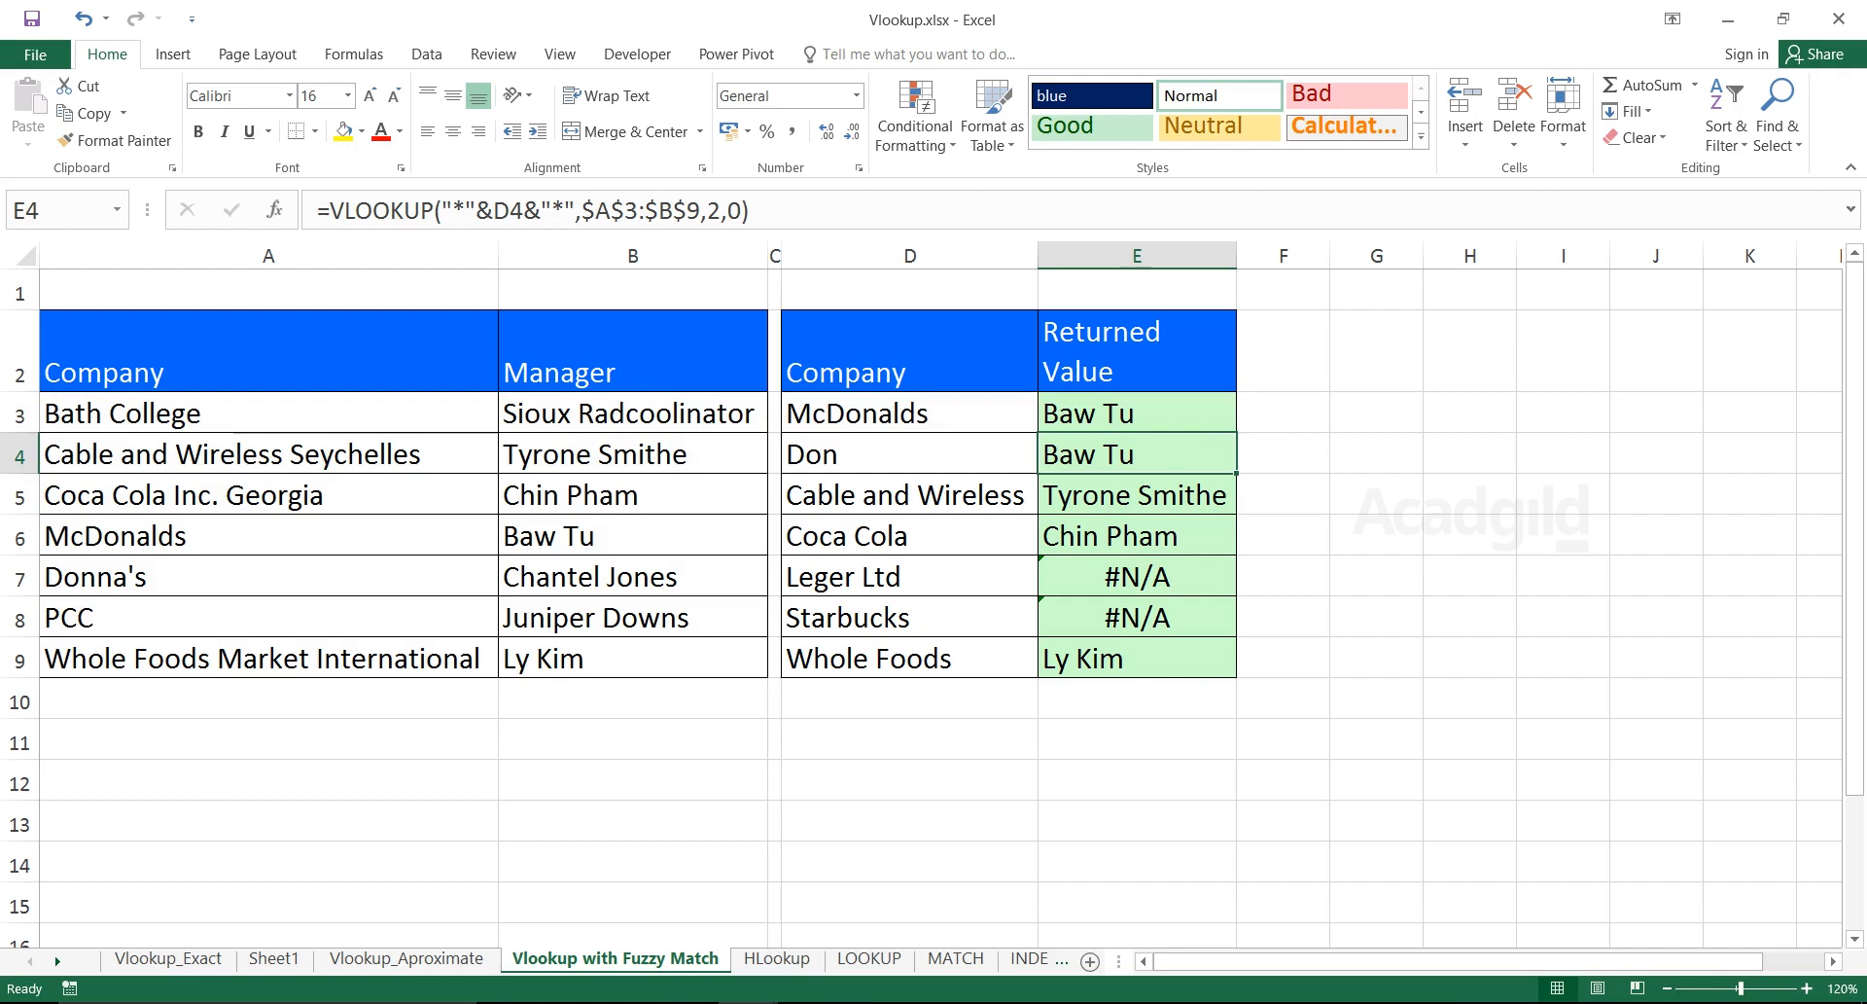
left_click_drag(924, 496, 1118, 496)
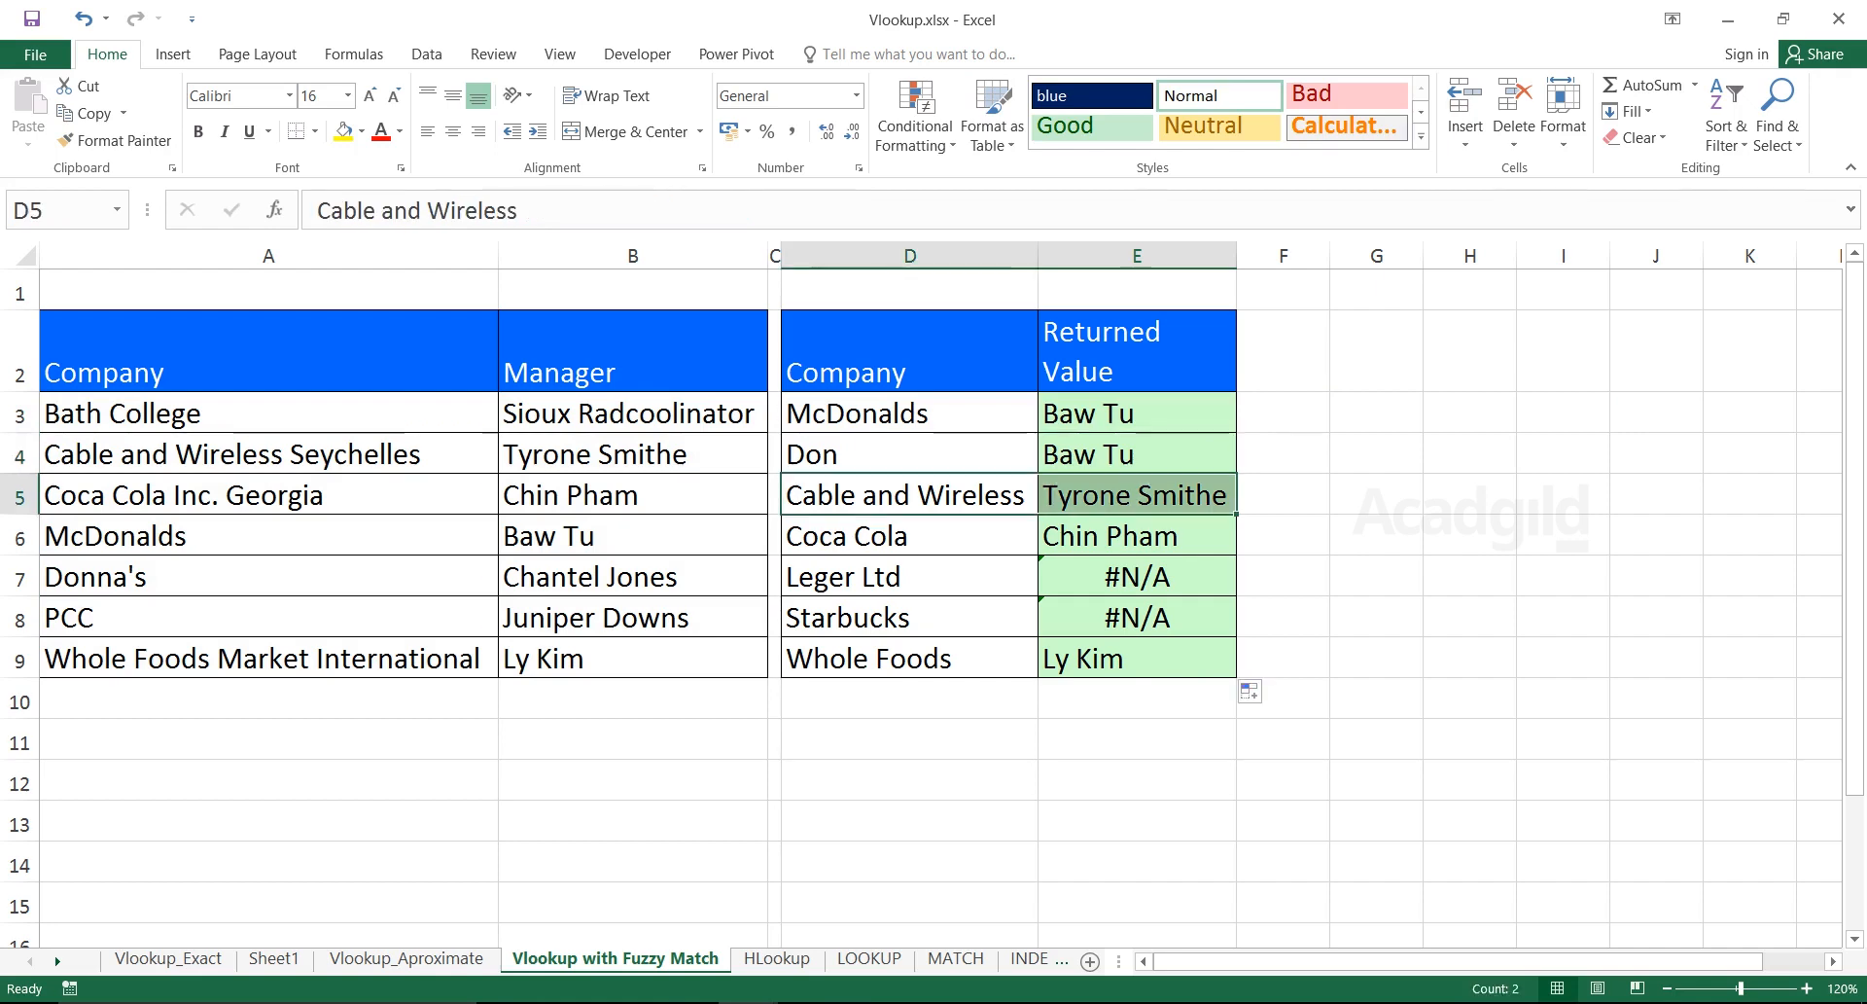